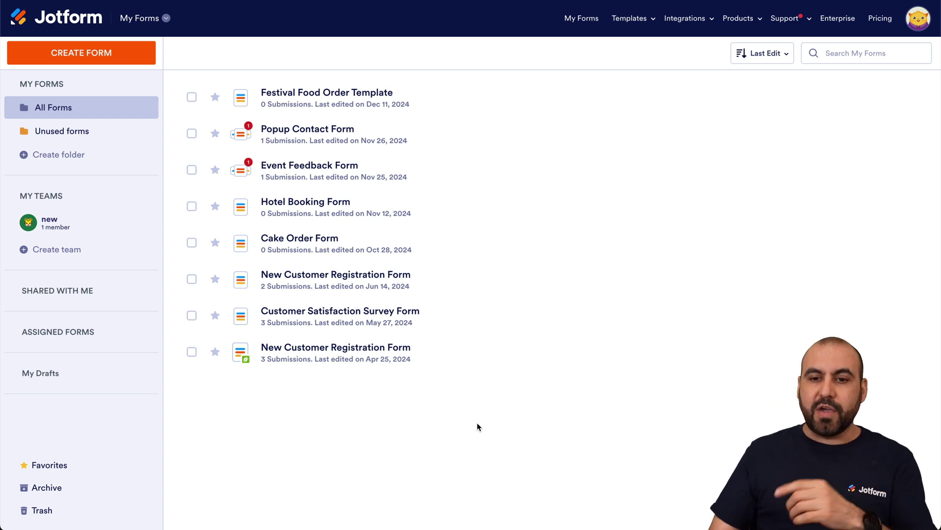
Step: Open the form templates gallery and search it for "food ordering"
mouse_move(629, 18)
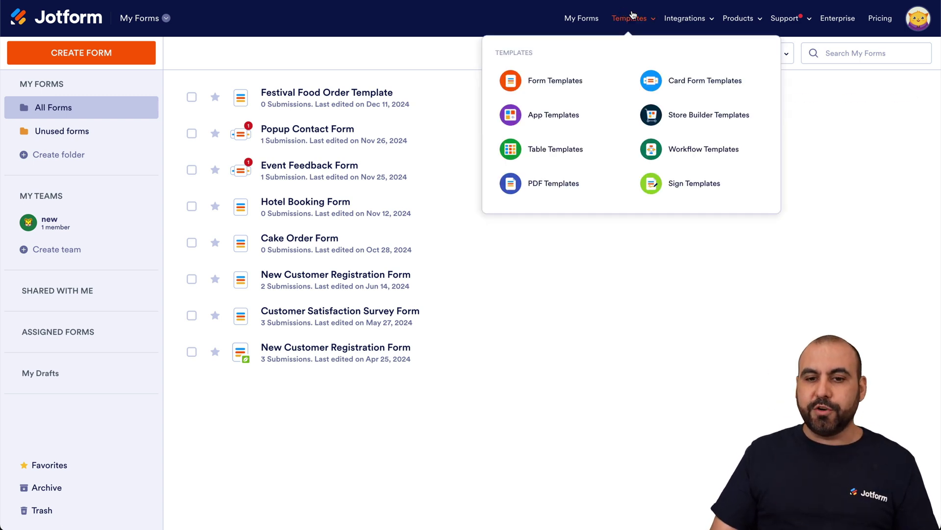
left_click(545, 77)
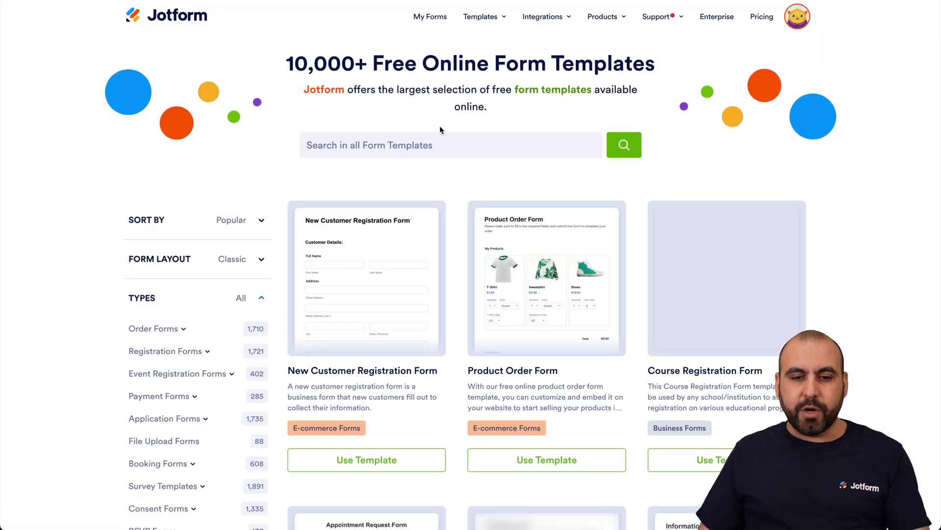
left_click(440, 144)
type("food ordering")
key("Return")
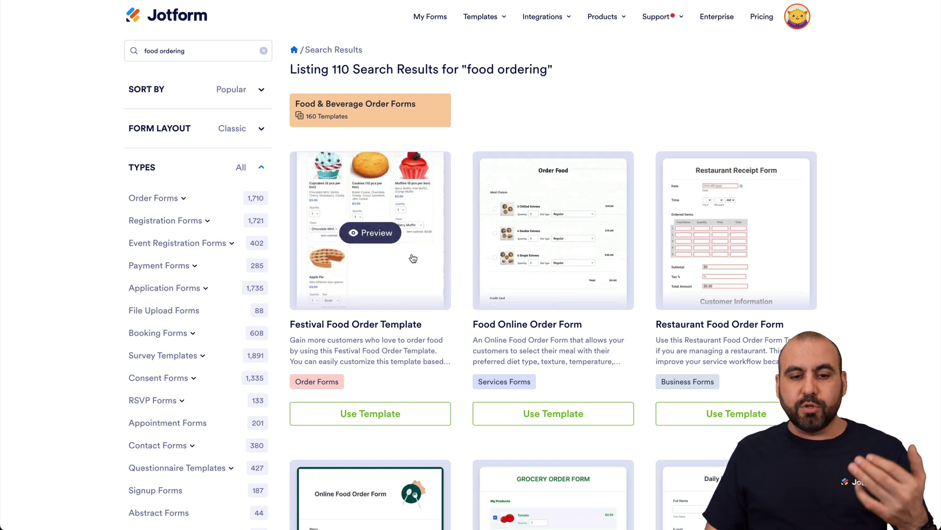
Step: Preview the Festival Food Order Template with its cookie quantity choices, close it, and browse the other food ordering templates
left_click(411, 254)
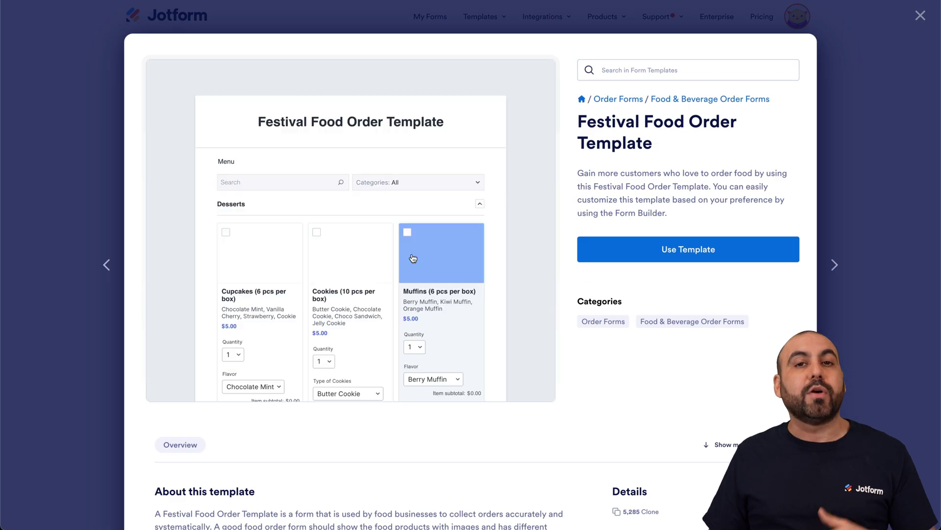
scroll(336, 166, "down", 3)
left_click(323, 197)
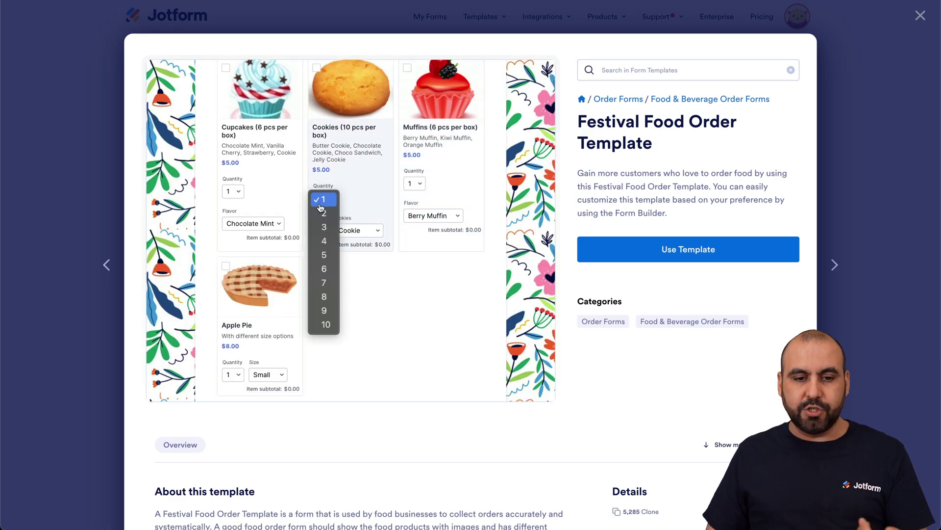
left_click(387, 323)
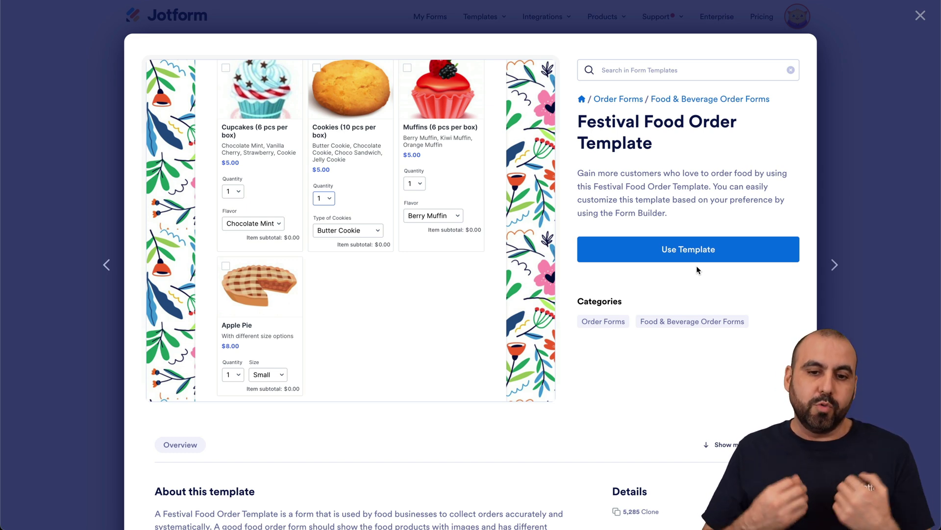
left_click(921, 16)
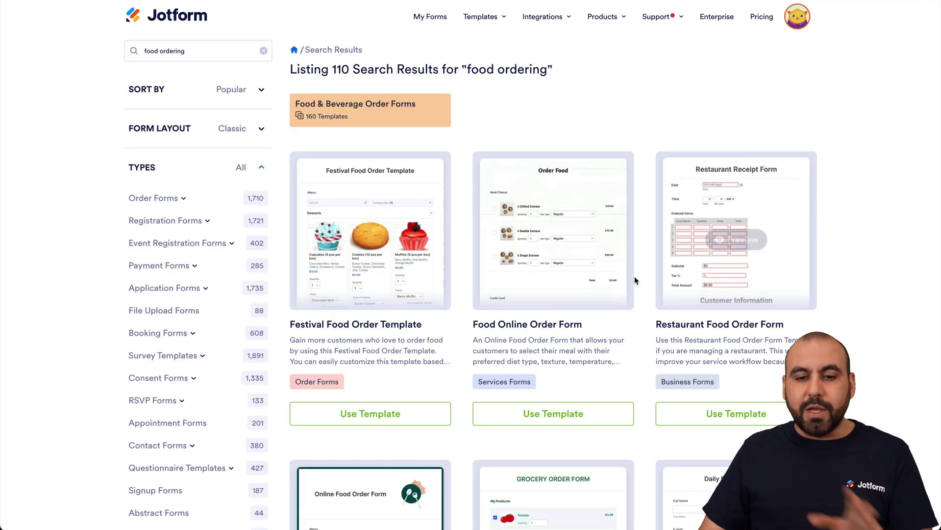
scroll(638, 294, "down", 4)
scroll(634, 298, "up", 4)
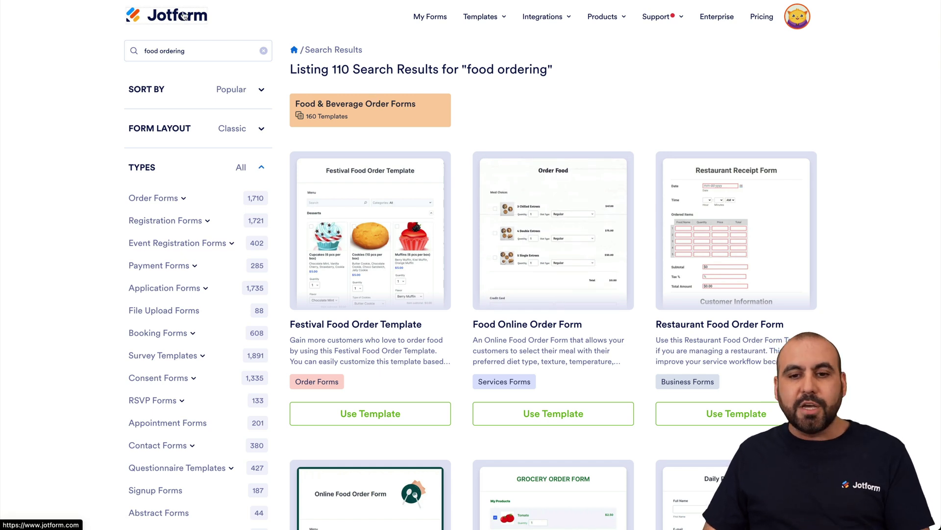
Step: Return to the forms list and create a form from scratch with the Classic Form layout
left_click(407, 173)
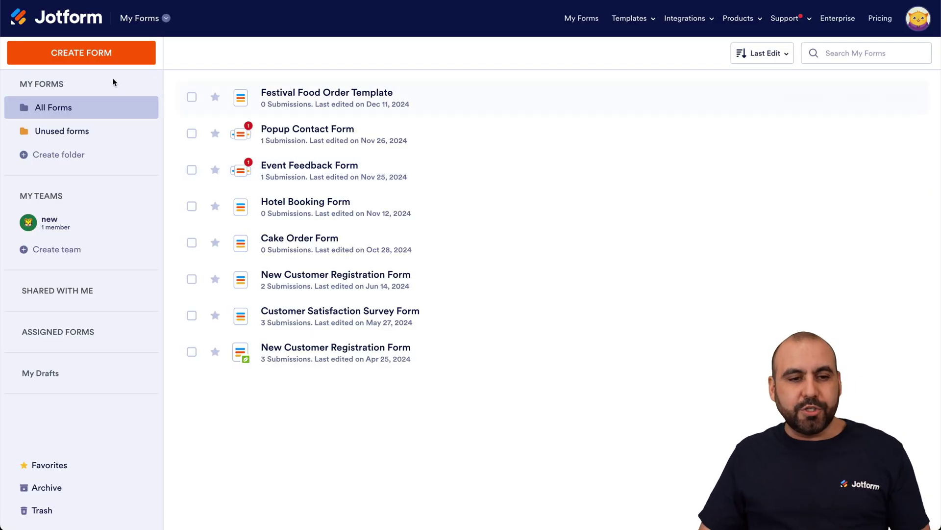
left_click(101, 55)
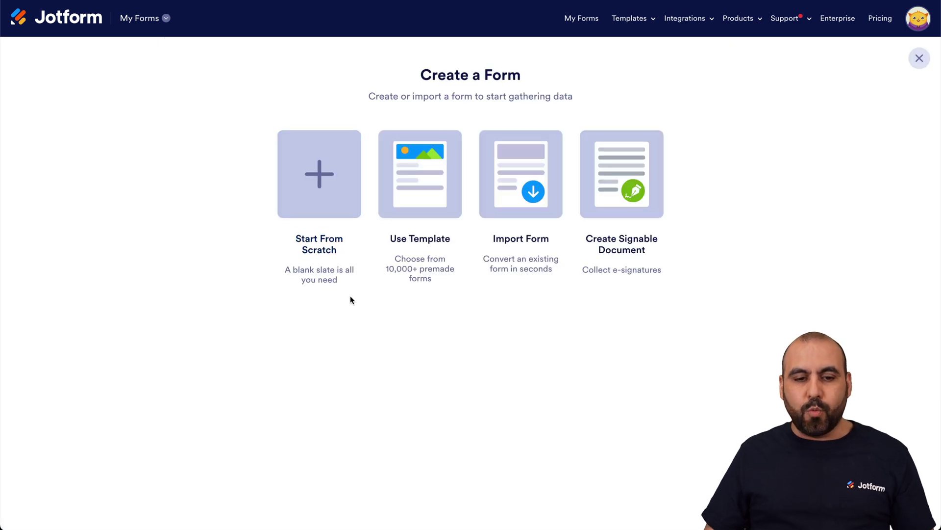
left_click(297, 175)
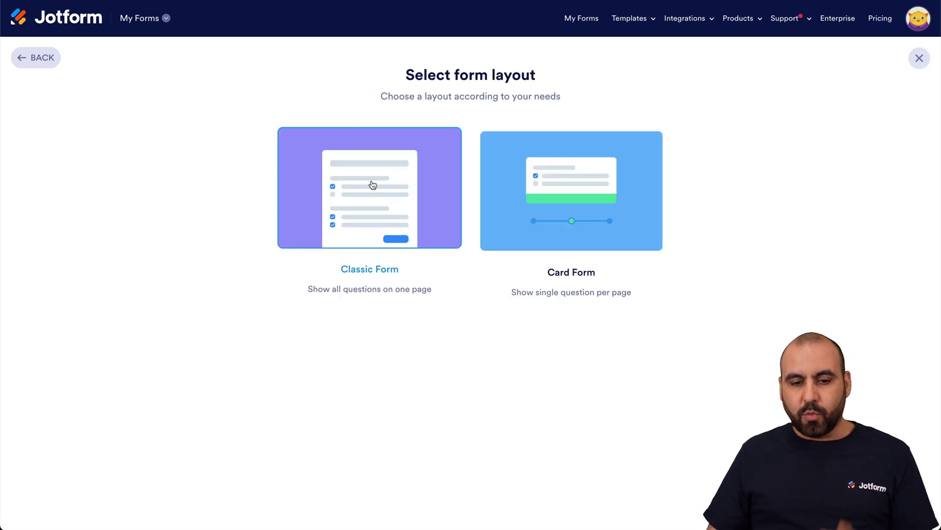
left_click(383, 192)
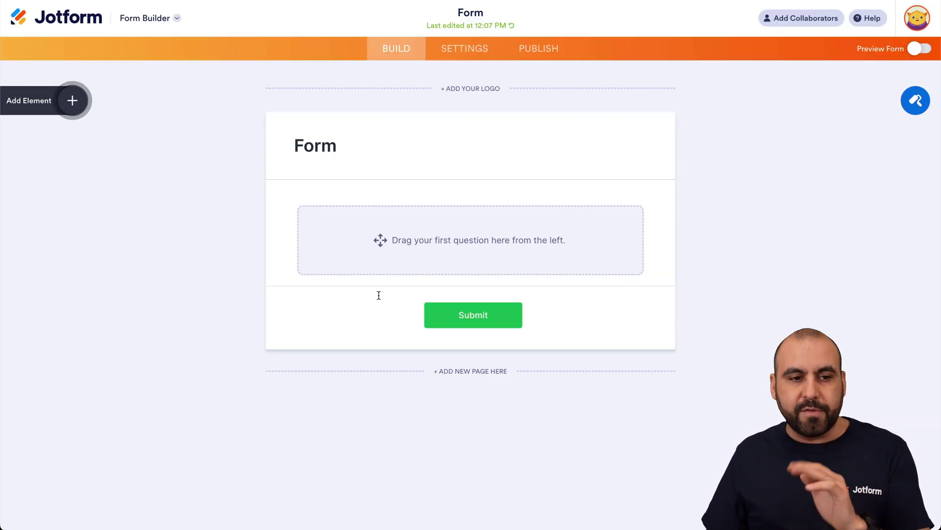
Step: Add Full Name, Address, Phone and Email fields to the blank form in that order
left_click(73, 109)
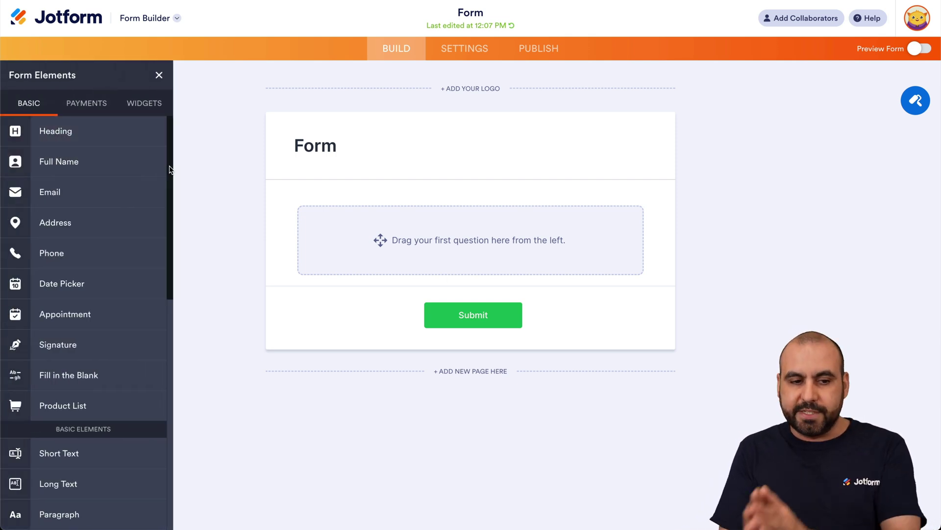
left_click(109, 161)
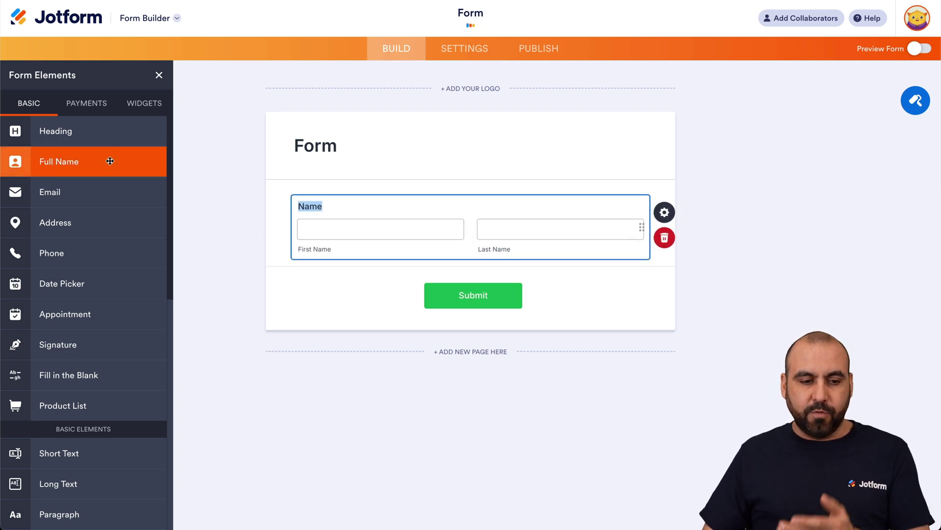
left_click(104, 223)
left_click(108, 226)
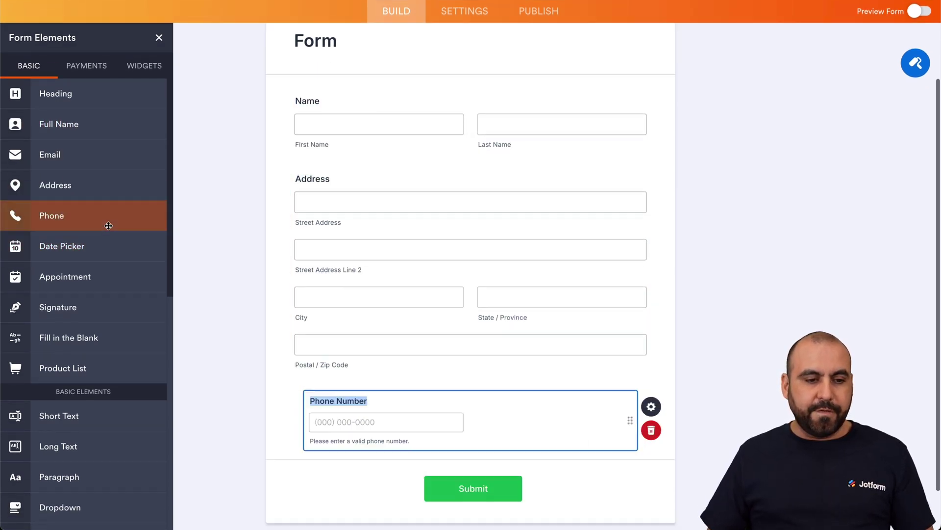
left_click(63, 159)
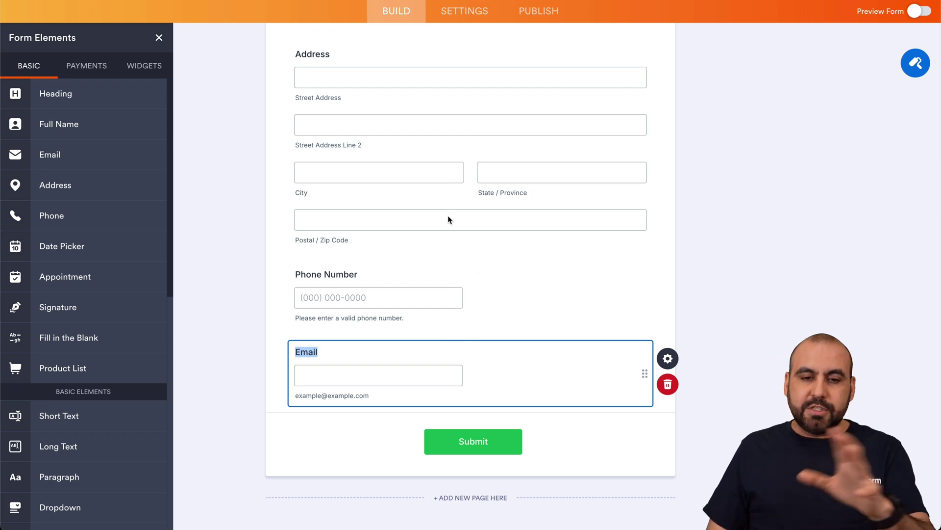
Step: Open the Name field's properties and view its additional field options
scroll(434, 234, "up", 1)
left_click(429, 180)
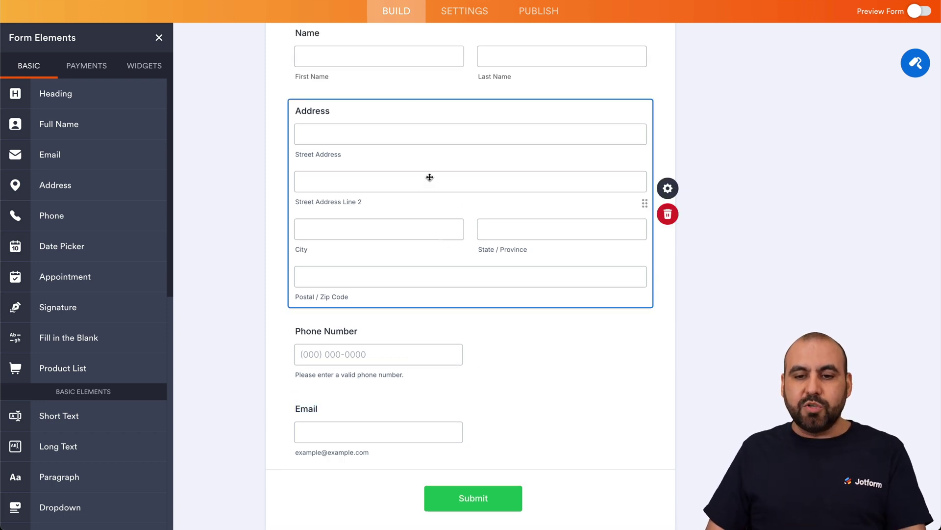
scroll(430, 180, "up", 1)
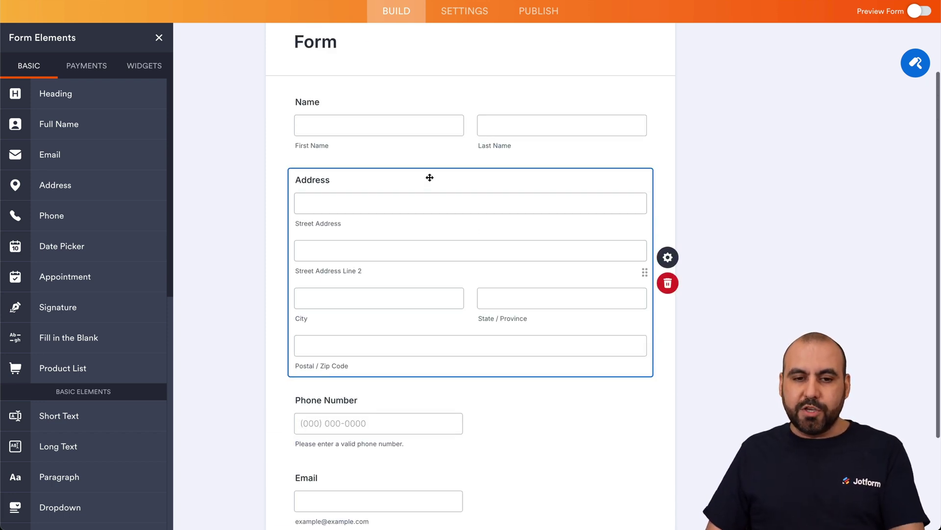
left_click(423, 128)
left_click(667, 109)
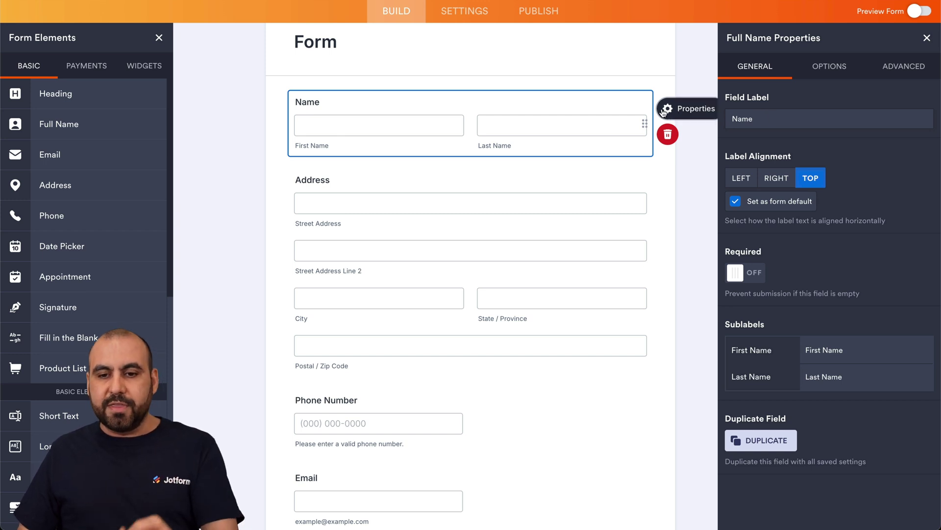
left_click(832, 65)
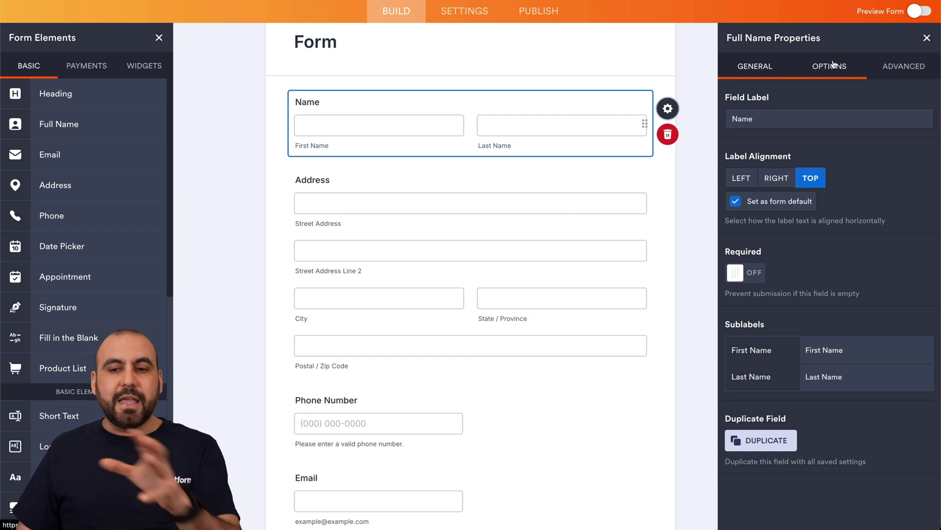
Step: Try the Name field's Middle Name, Prefix and Suffix options, switching each on and back off, and close its properties
left_click(755, 119)
left_click(755, 120)
left_click(748, 192)
left_click(748, 192)
left_click(753, 266)
left_click(753, 265)
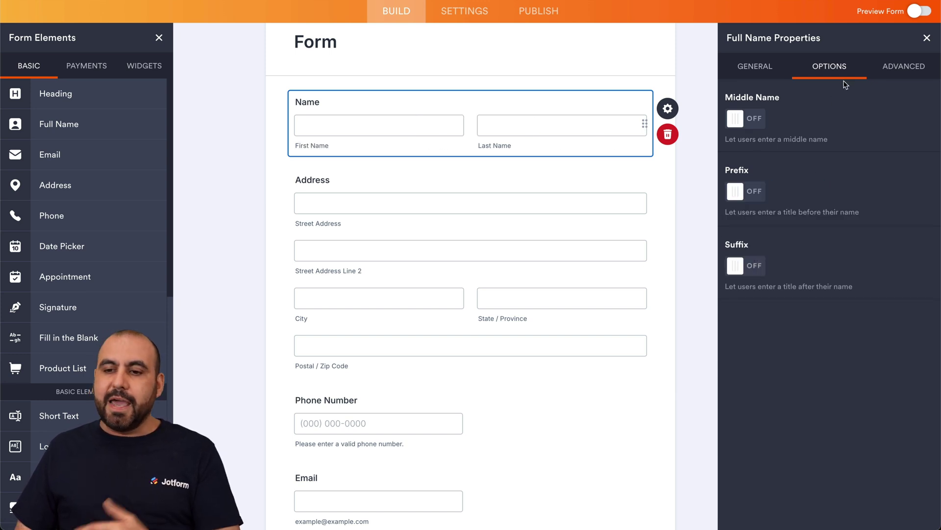
left_click(925, 46)
Step: Exclude the State and City entries from the Address field
left_click(549, 245)
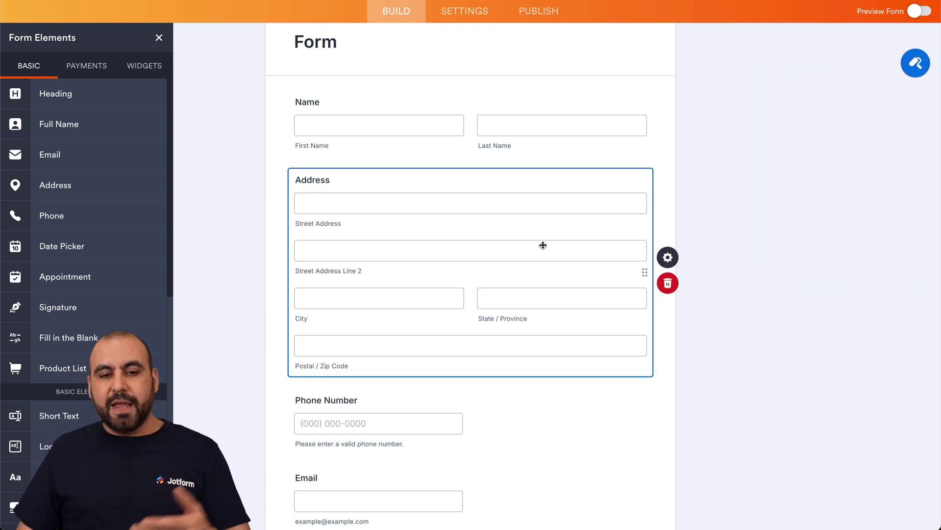
left_click(667, 257)
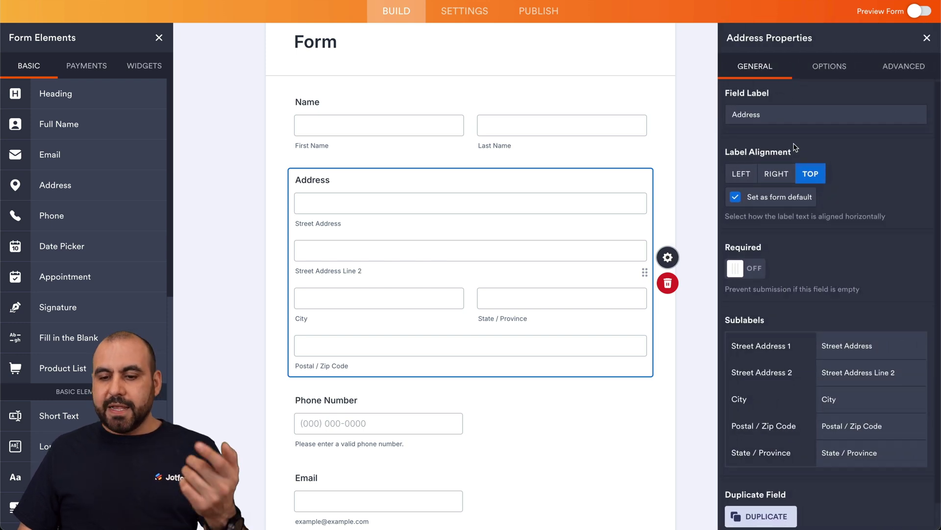
scroll(796, 147, "down", 1)
left_click(827, 67)
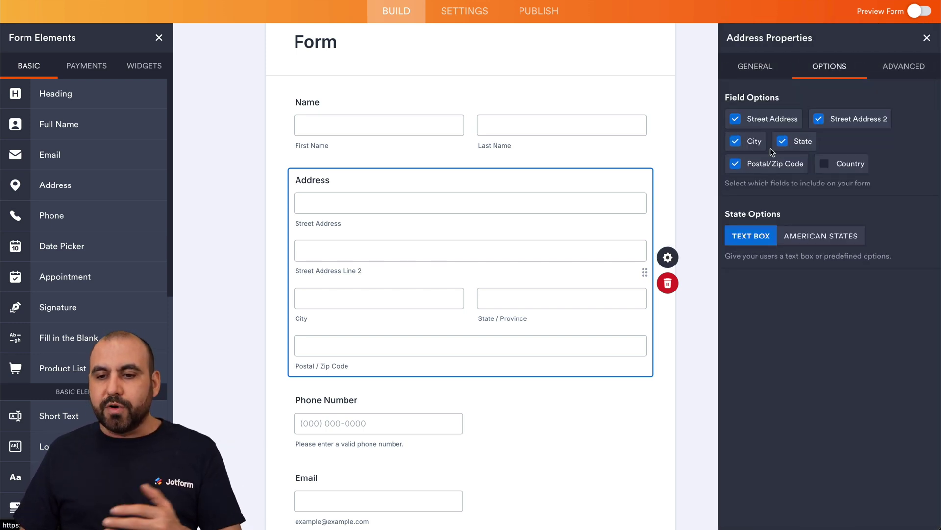
left_click(782, 141)
left_click(735, 142)
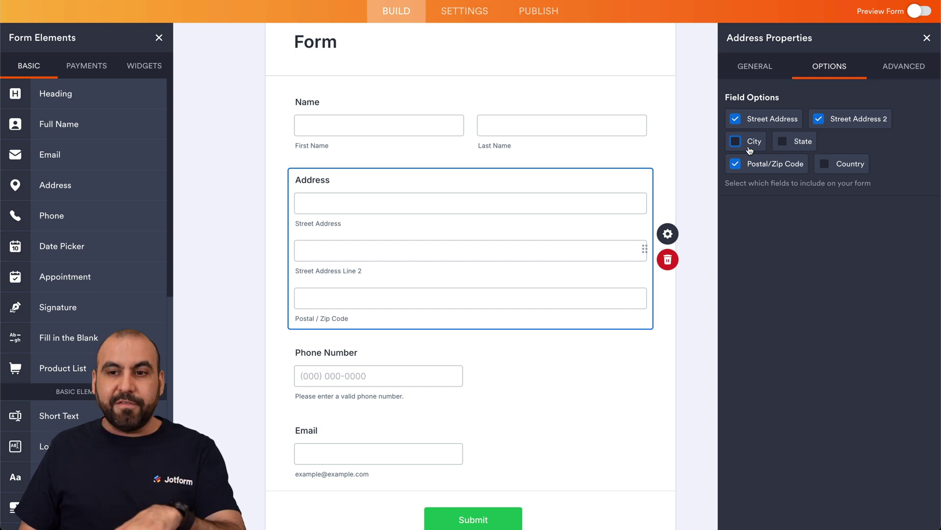
Step: Shrink the Address and Phone Number fields so they sit side by side
left_click(895, 70)
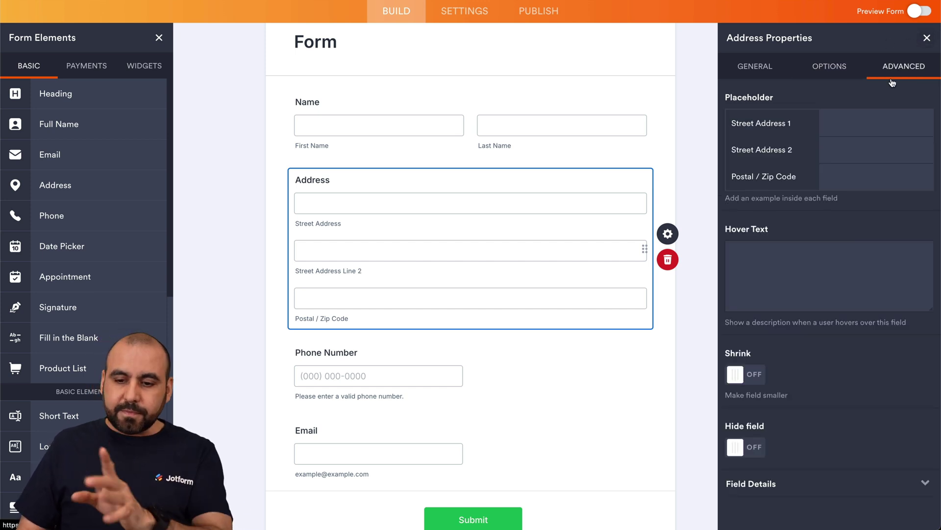
left_click(754, 376)
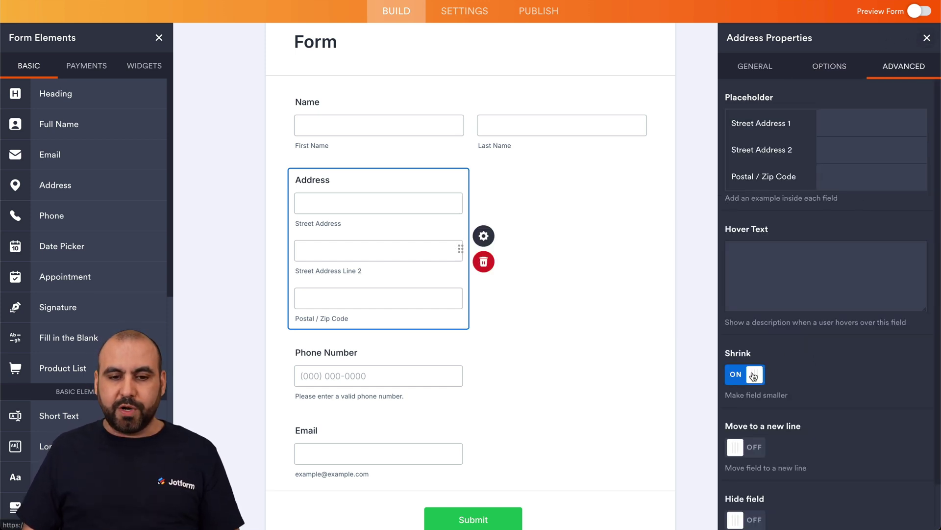
left_click(417, 365)
left_click(905, 69)
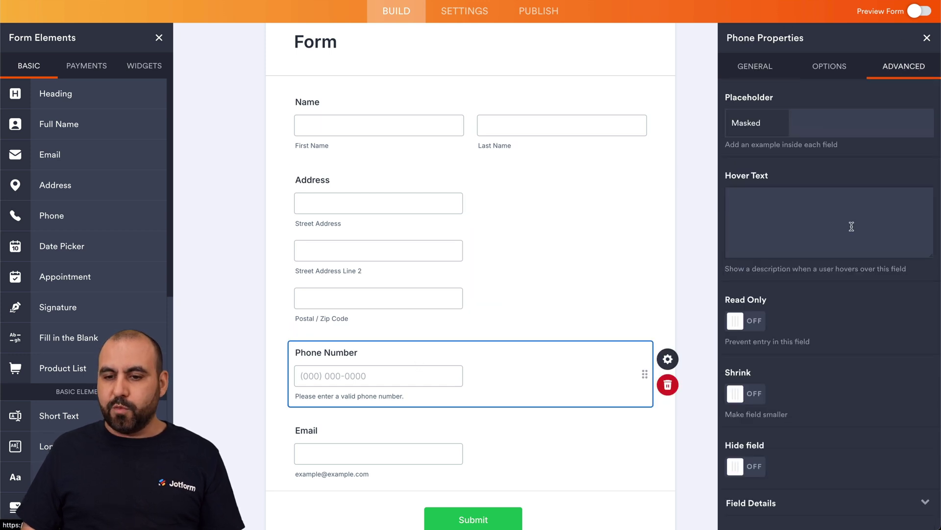
left_click(754, 395)
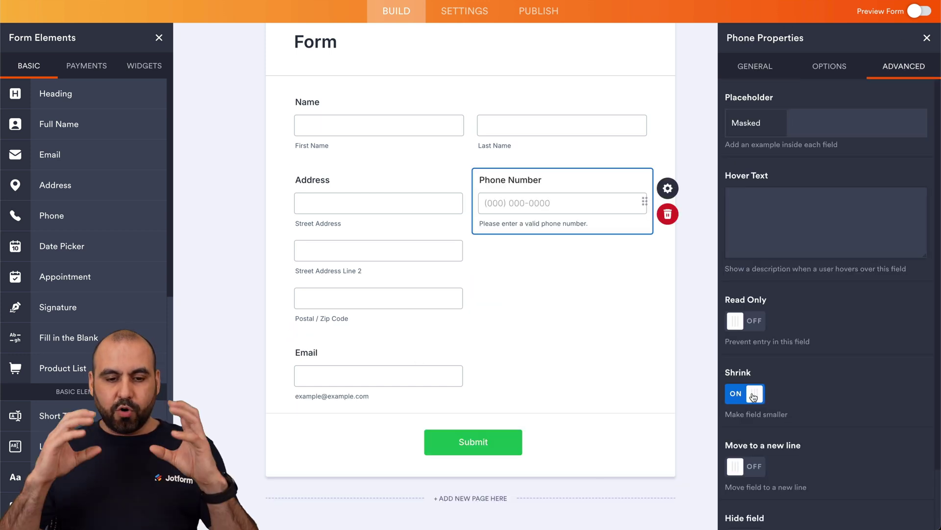
Step: Browse the available payment gateways and insert the PayPal Personal element between the Address and Email fields
left_click(430, 387)
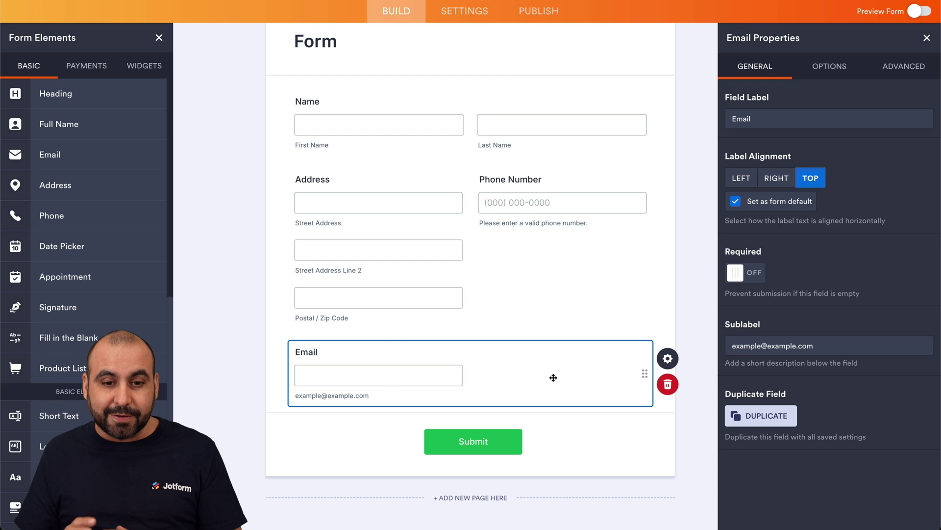
left_click(88, 69)
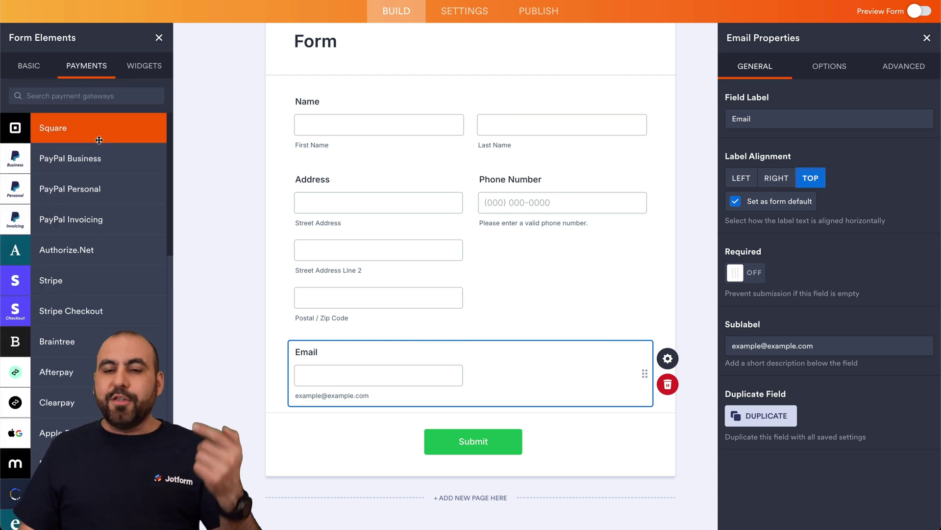
scroll(99, 139, "down", 6)
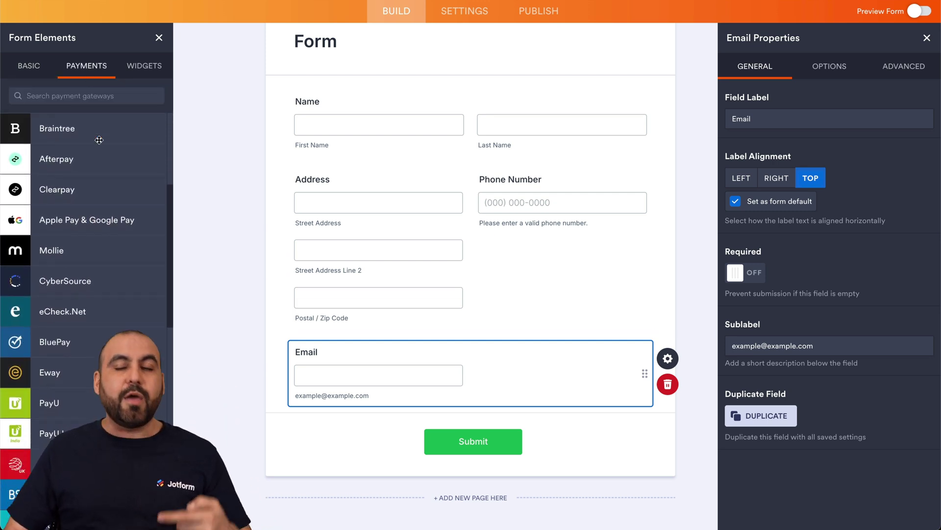
scroll(99, 140, "down", 8)
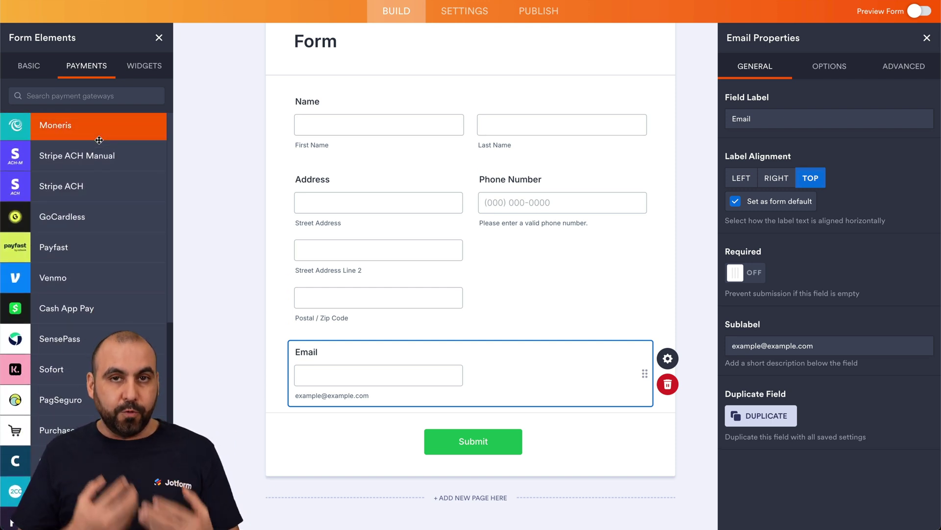
scroll(99, 140, "down", 2)
scroll(99, 140, "up", 16)
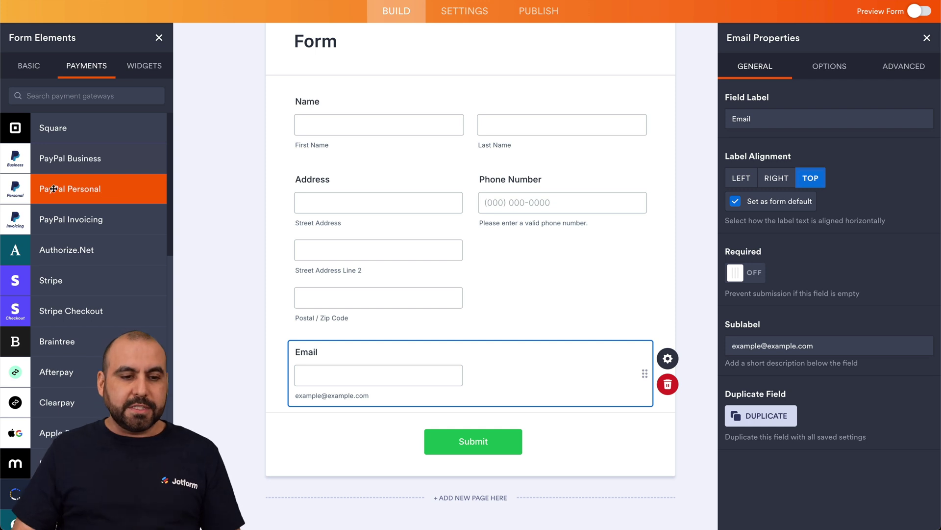
left_click_drag(44, 185, 390, 357)
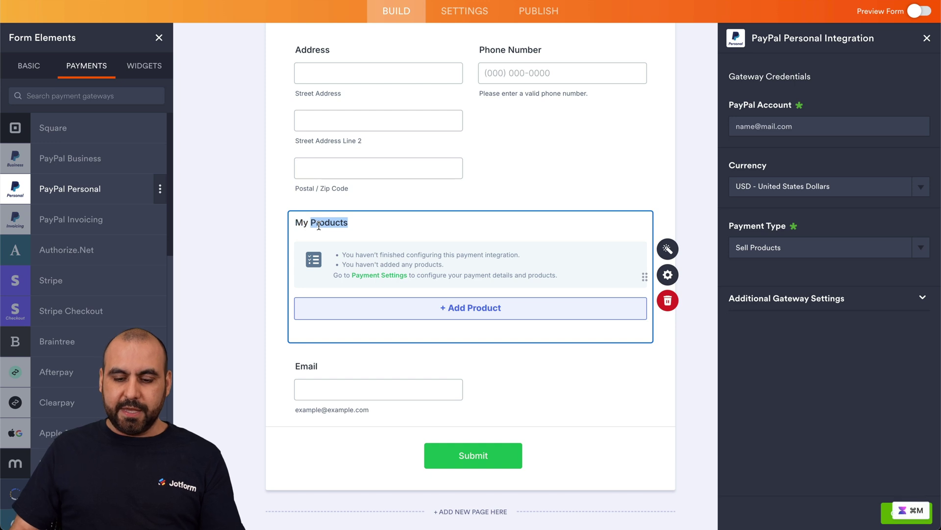
Step: Title the payment element ORDERING and fill in the PayPal account's e-mail address
type("ORDERING")
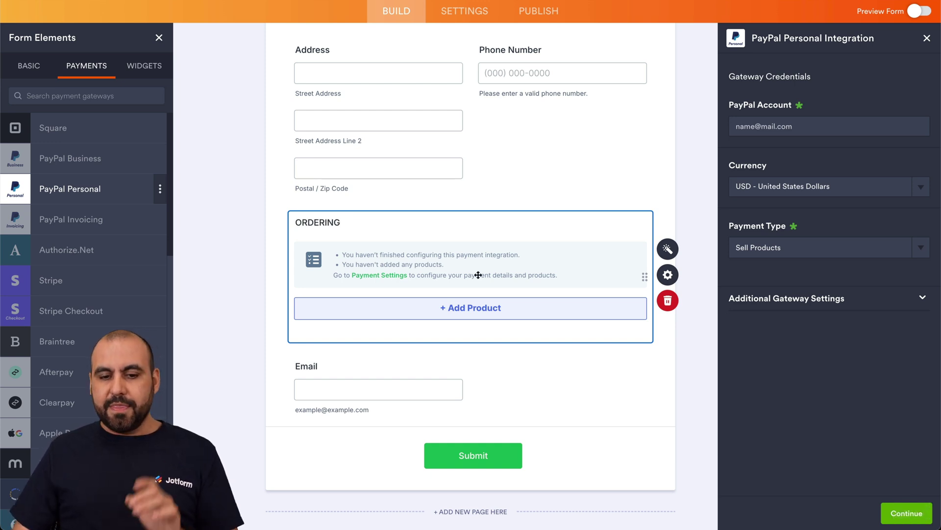
type("test")
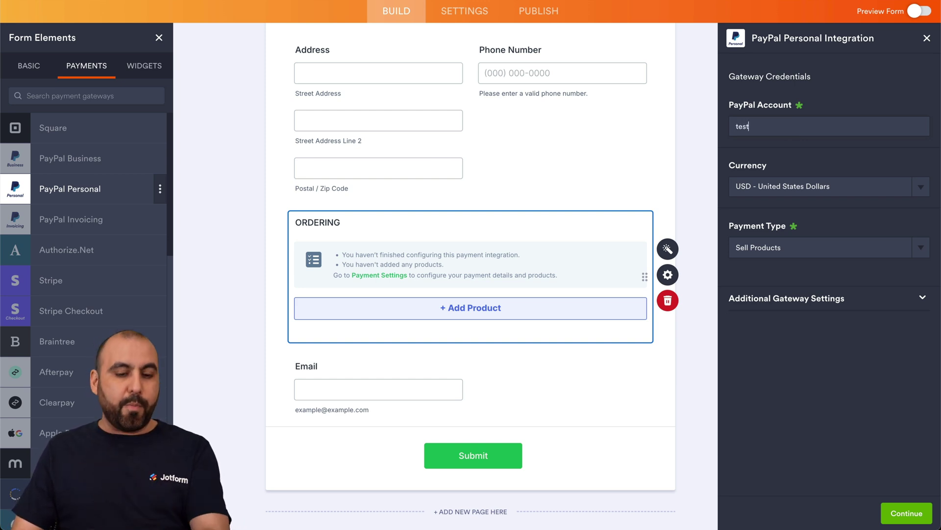
type("@test.com")
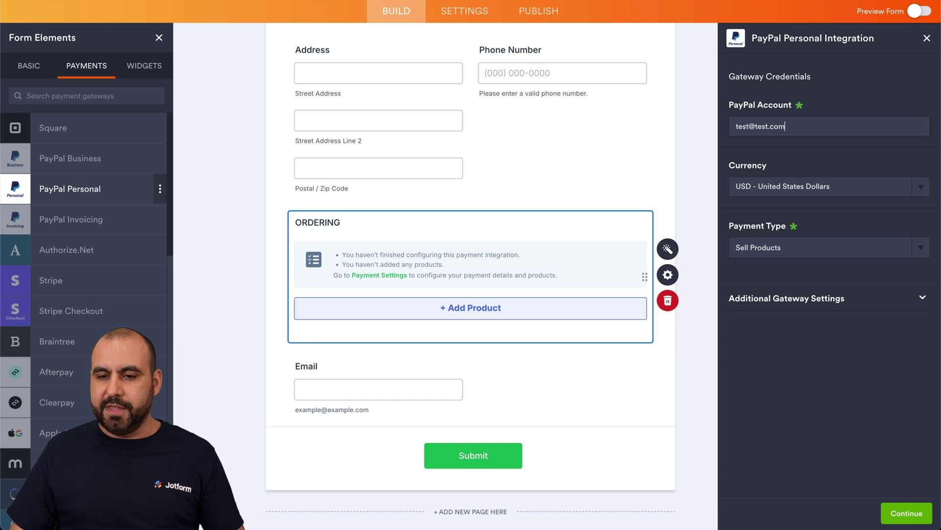
Step: Choose United States Dollars as the currency and Sell Products as the payment type, and continue to the payment settings
left_click(784, 187)
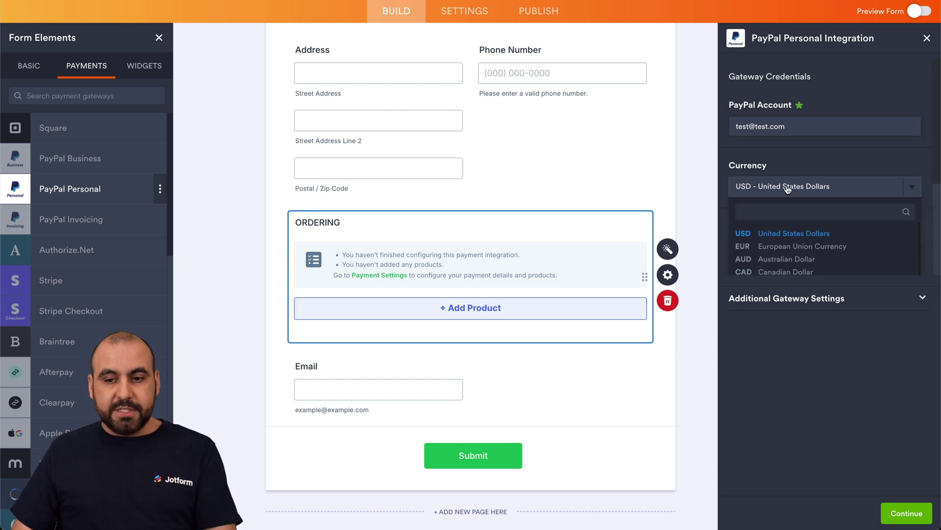
left_click(795, 237)
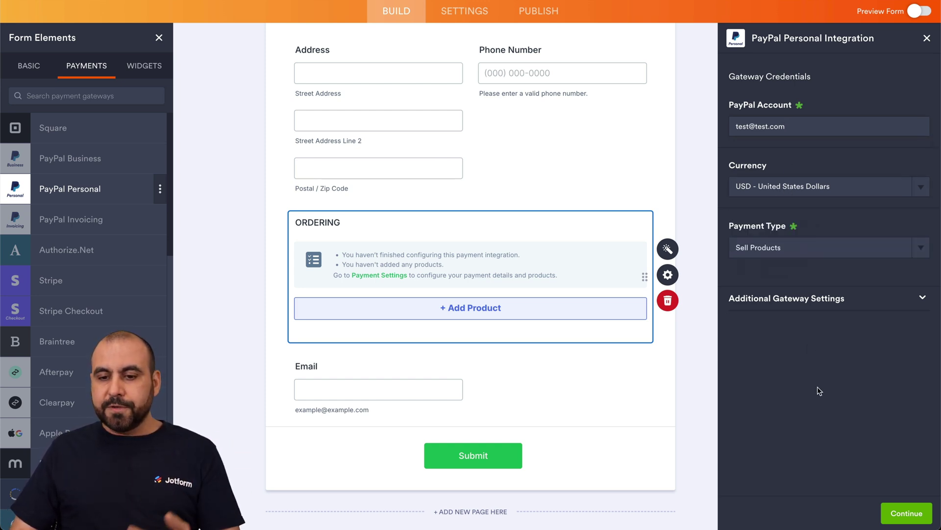
left_click(800, 255)
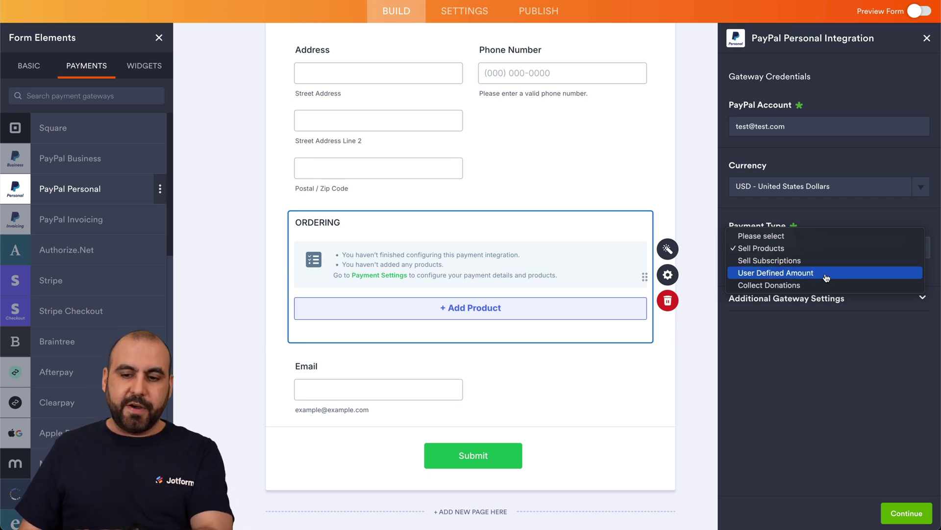
left_click(752, 249)
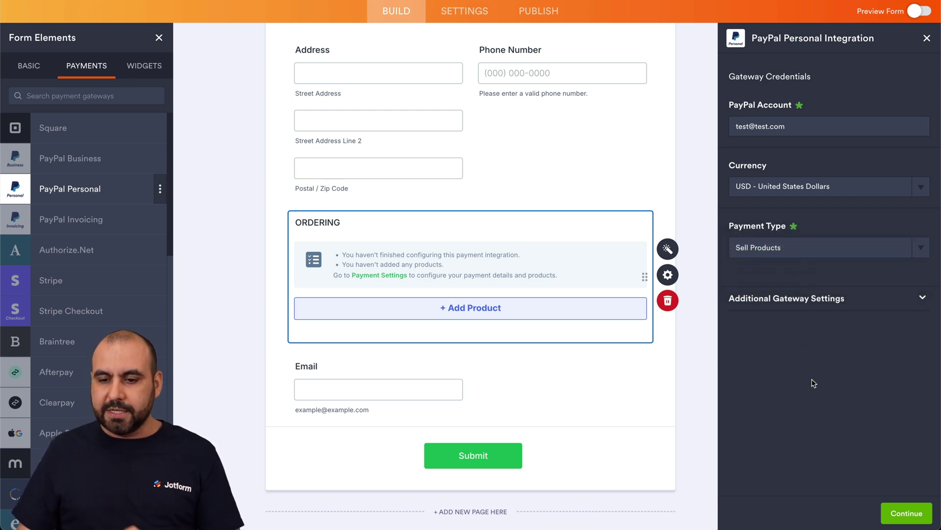
left_click(896, 515)
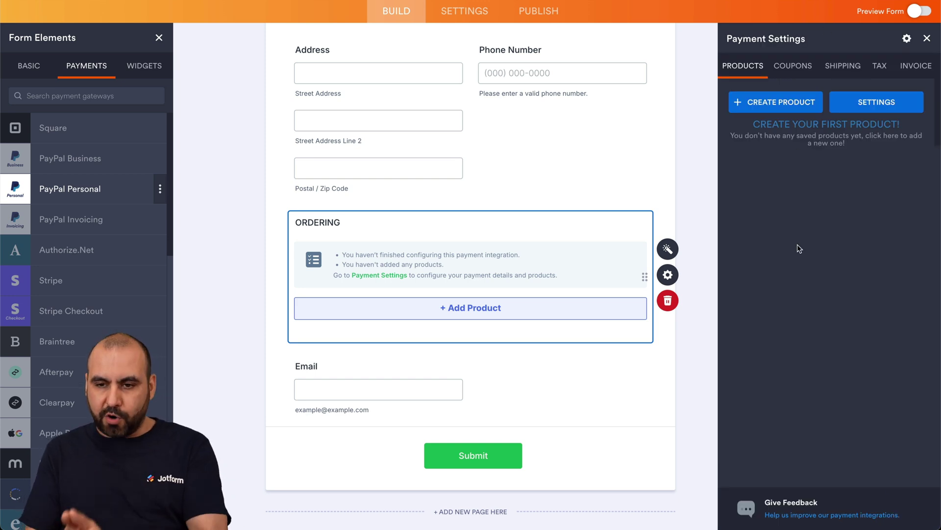
Step: Create a product named Burguer with a price of 10 USD and the description "Jummy burguer"
left_click(770, 107)
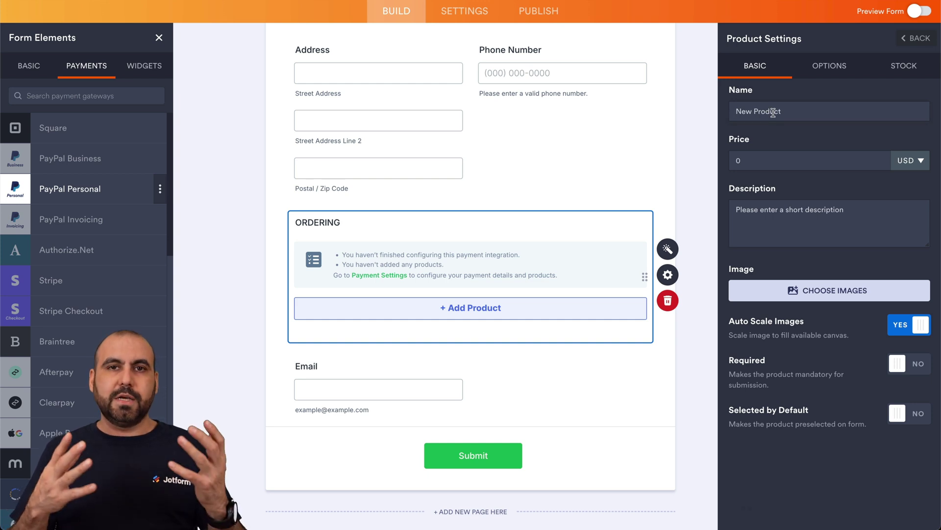
key("ctrl+a")
type("Burguer")
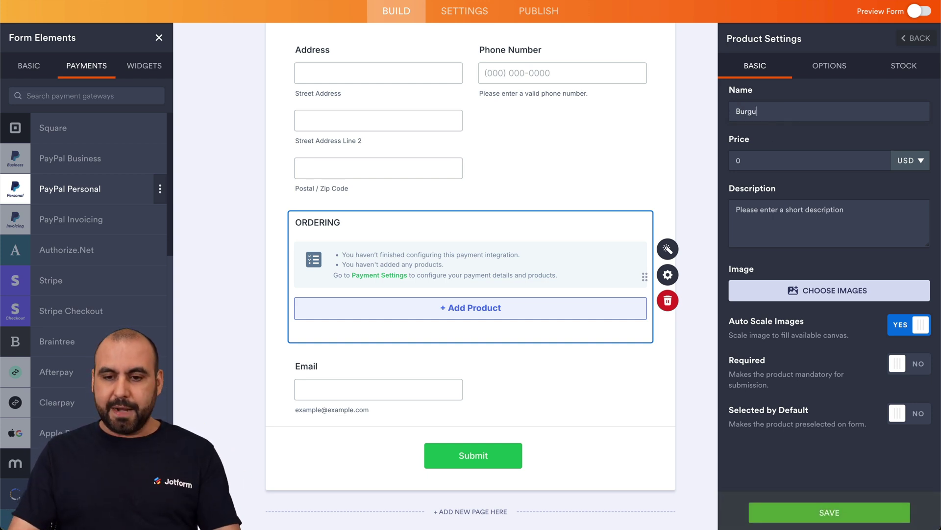
left_click(785, 160)
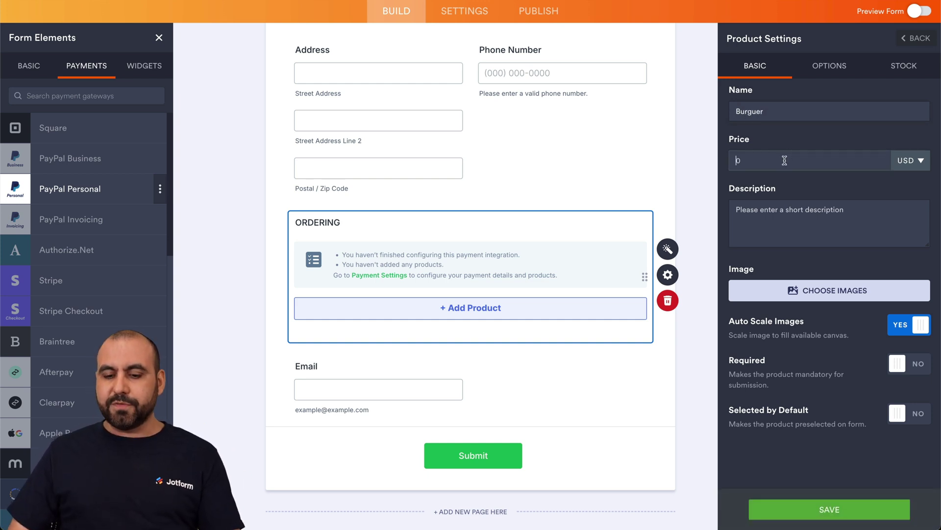
type("1")
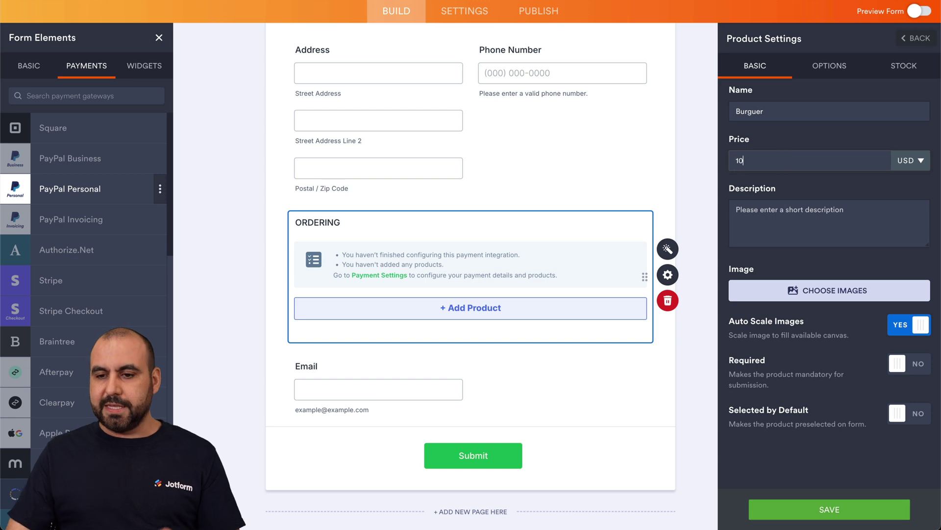
left_click(889, 148)
type("J")
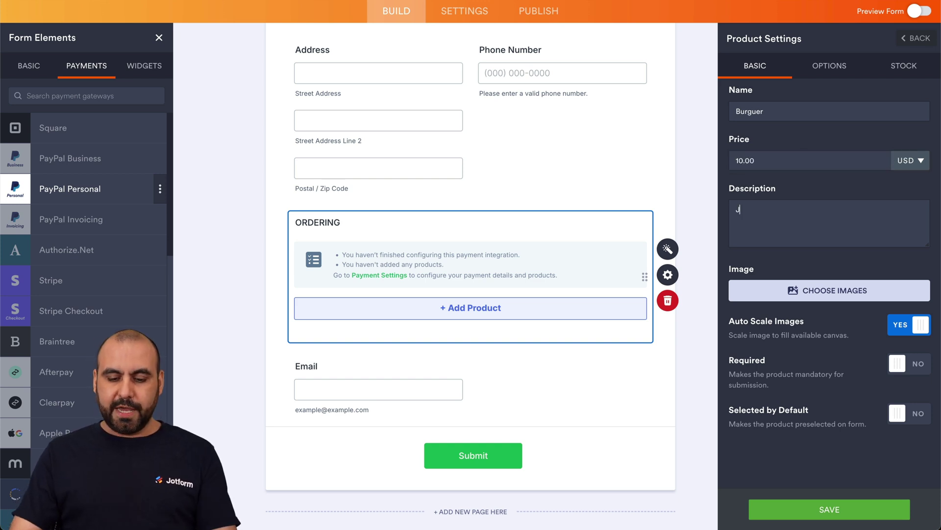
type("ummy burguer")
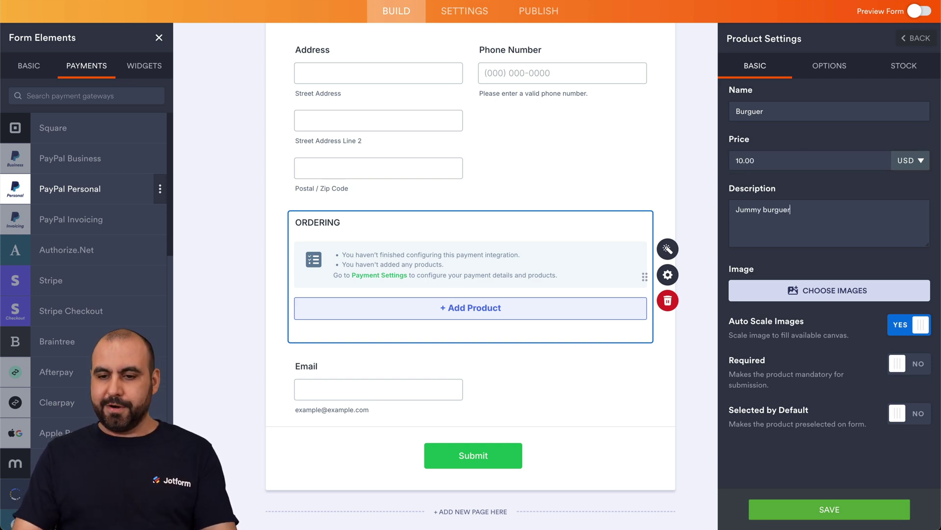
Step: Add the two burger pictures and the pizza picture from the previously uploaded images to the product
left_click(838, 289)
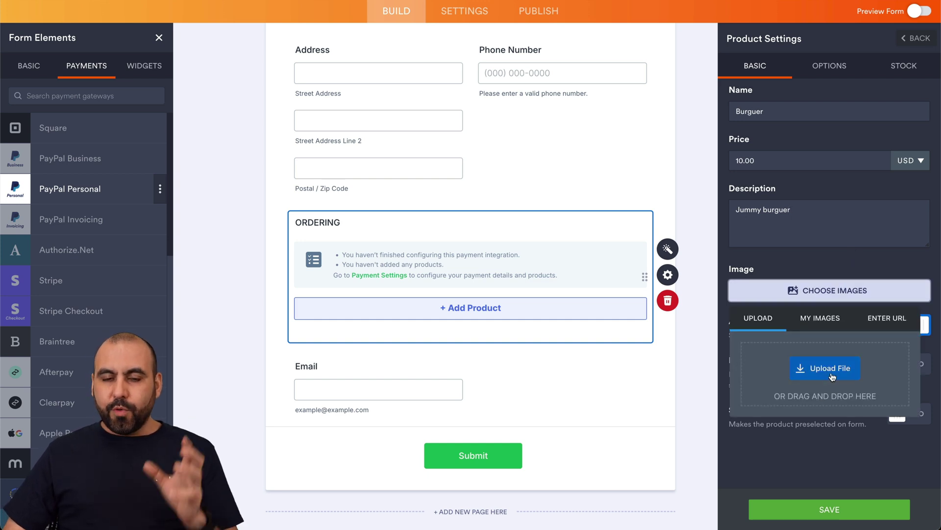
left_click(822, 322)
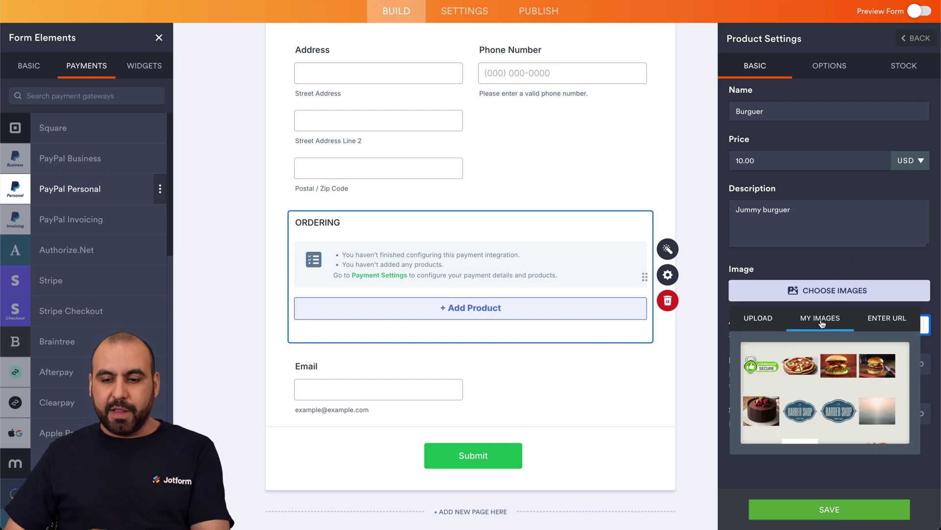
left_click(867, 367)
left_click(832, 369)
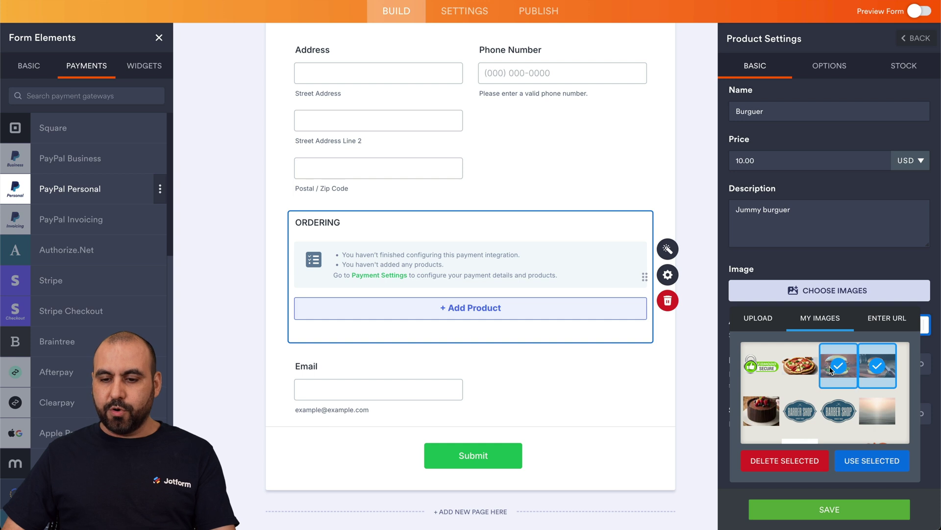
left_click(809, 370)
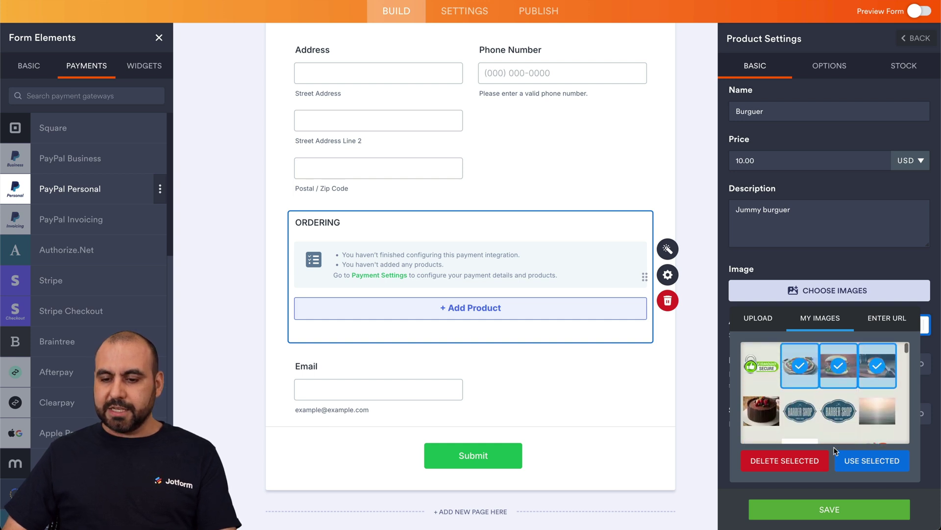
left_click(850, 461)
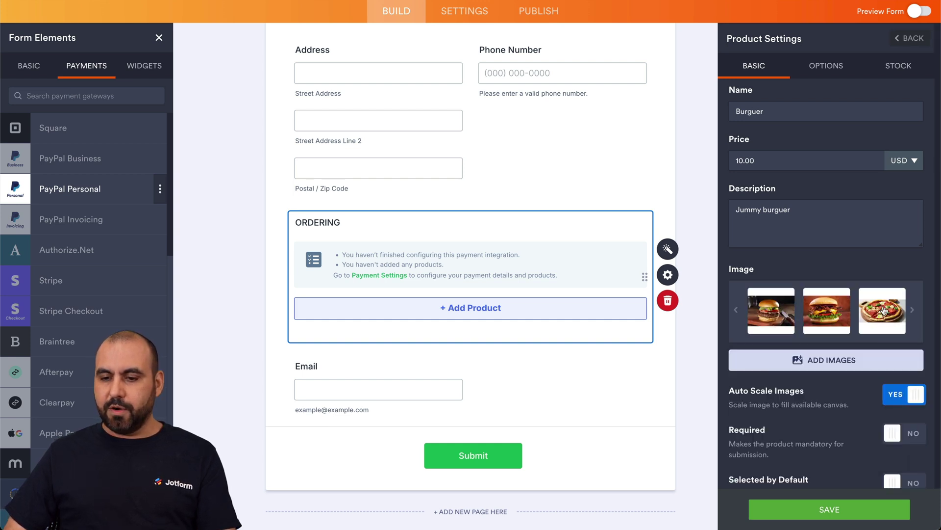
Step: Remove the pizza picture from the Burguer product and save the product
left_click(871, 327)
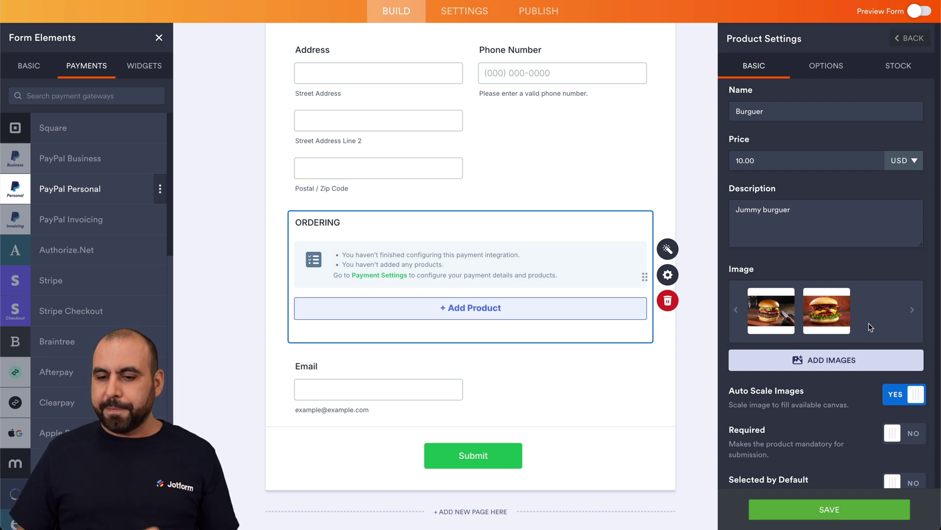
scroll(809, 378, "down", 1)
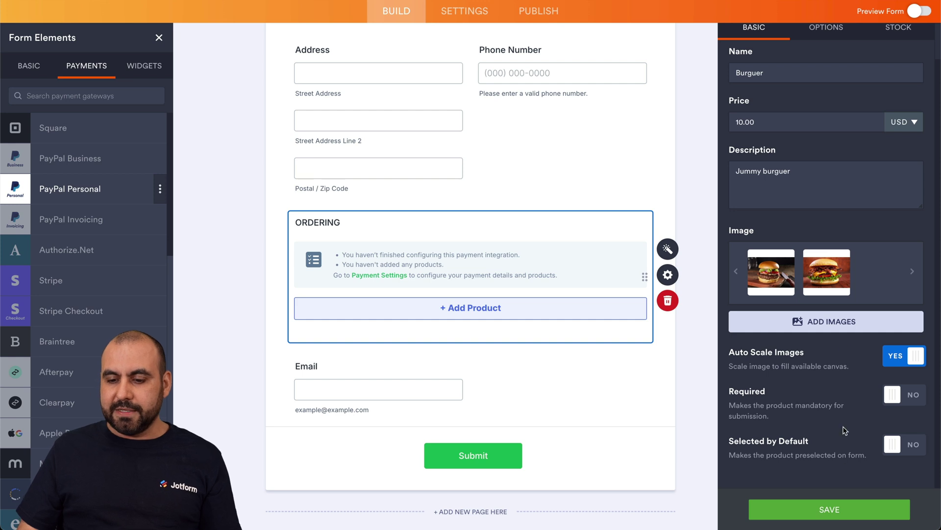
left_click(842, 507)
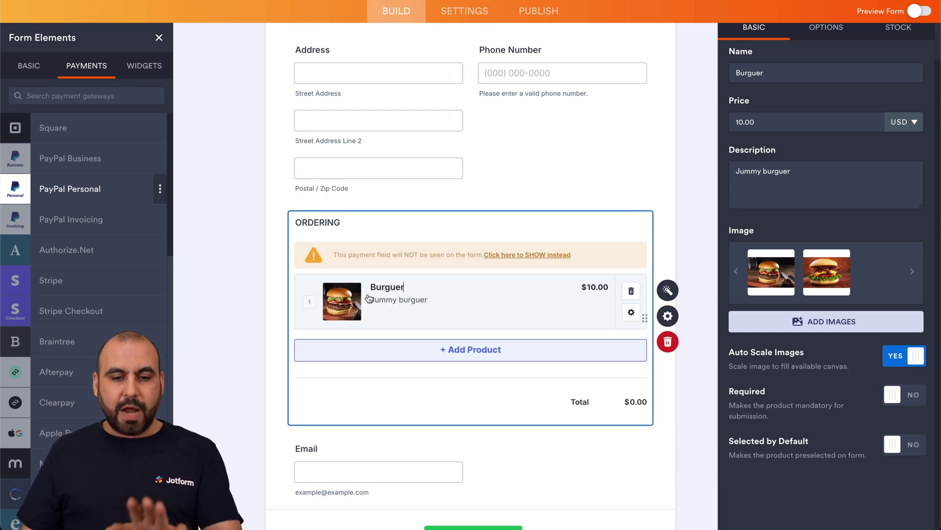
Step: Add a quantity selector to the Burguer product and display it as a Dropdown
scroll(837, 178, "up", 1)
left_click(831, 68)
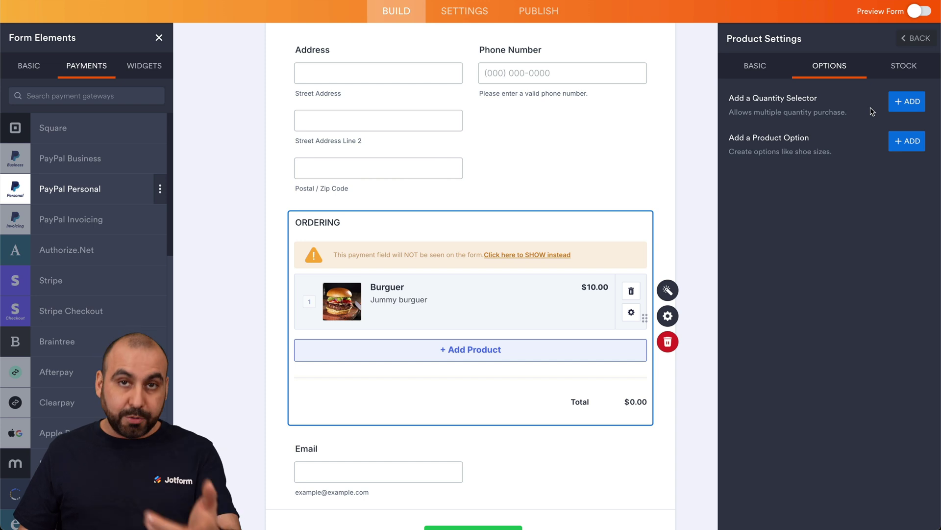
left_click(899, 107)
left_click(857, 94)
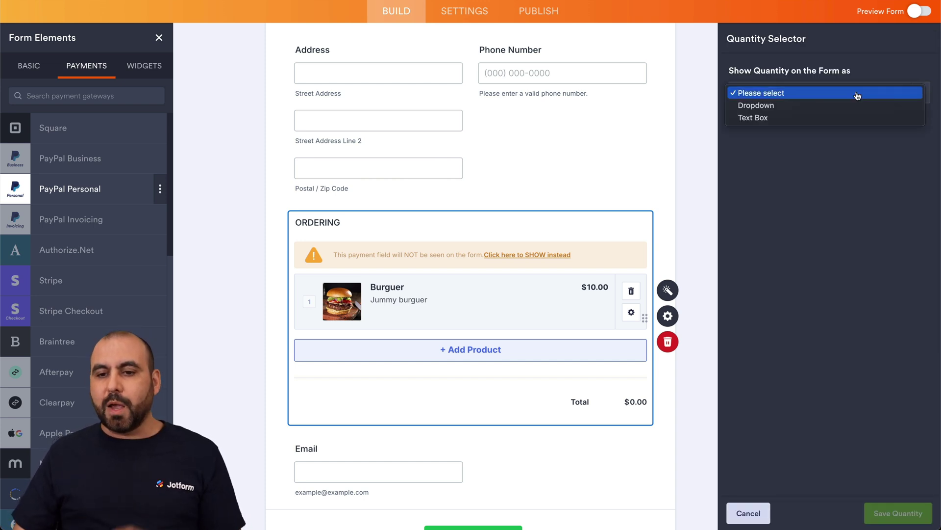
left_click(828, 105)
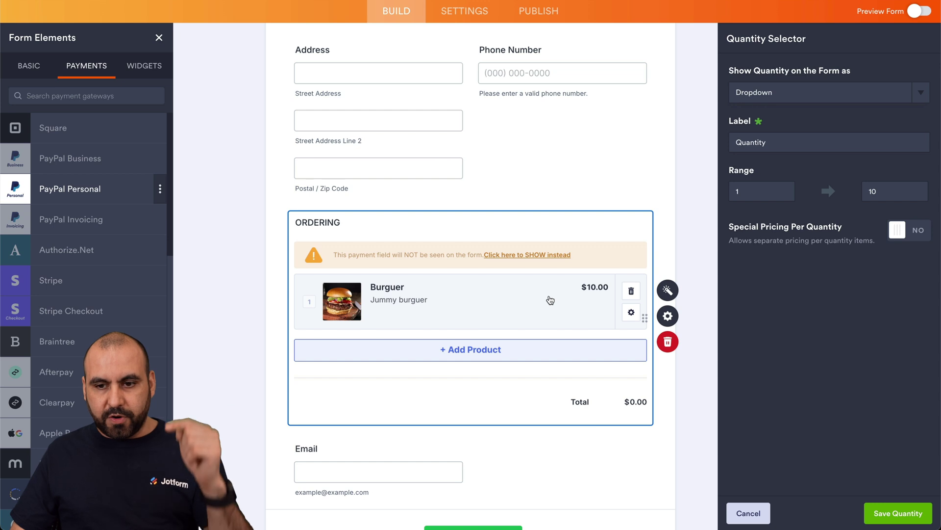
Step: Try the Text Box display for the quantity selector and return it to Dropdown
left_click(810, 102)
left_click(795, 107)
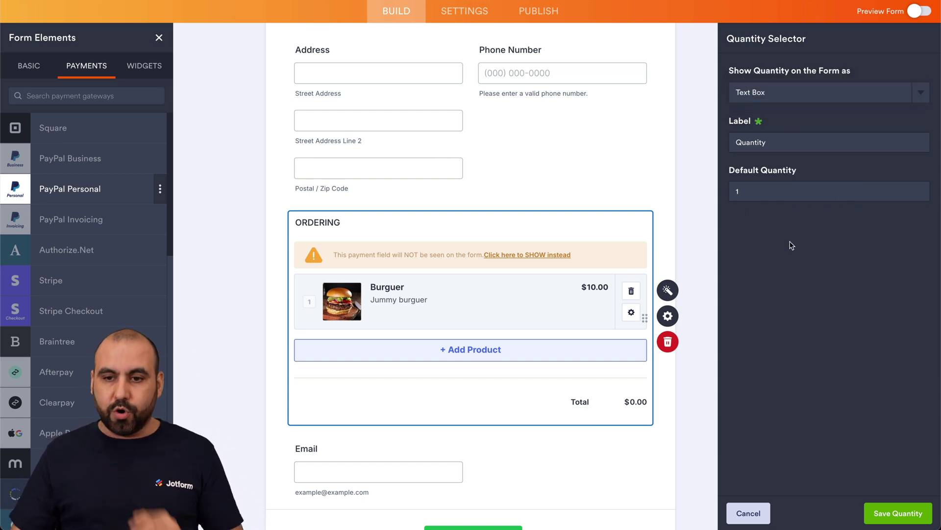
left_click(797, 98)
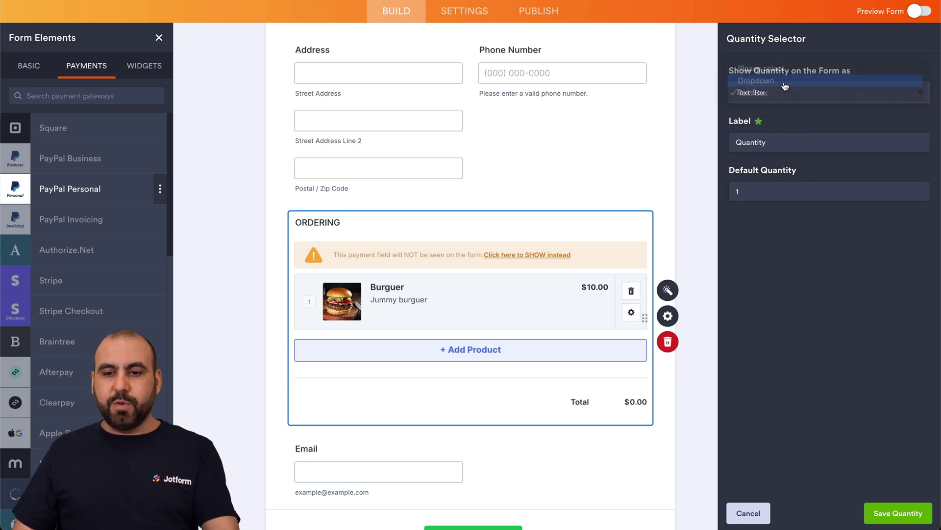
left_click(785, 81)
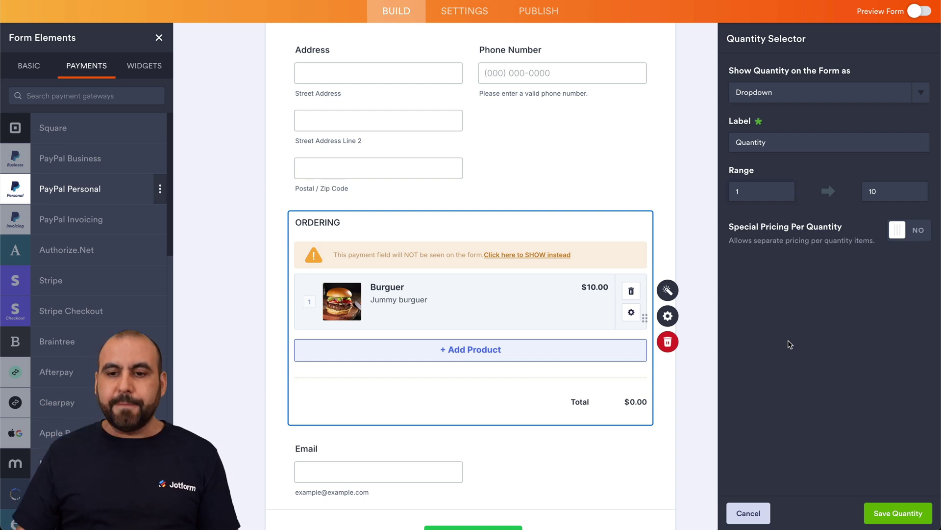
Step: Enable Special Pricing Per Quantity for the Burguer product's quantity selector
left_click(771, 142)
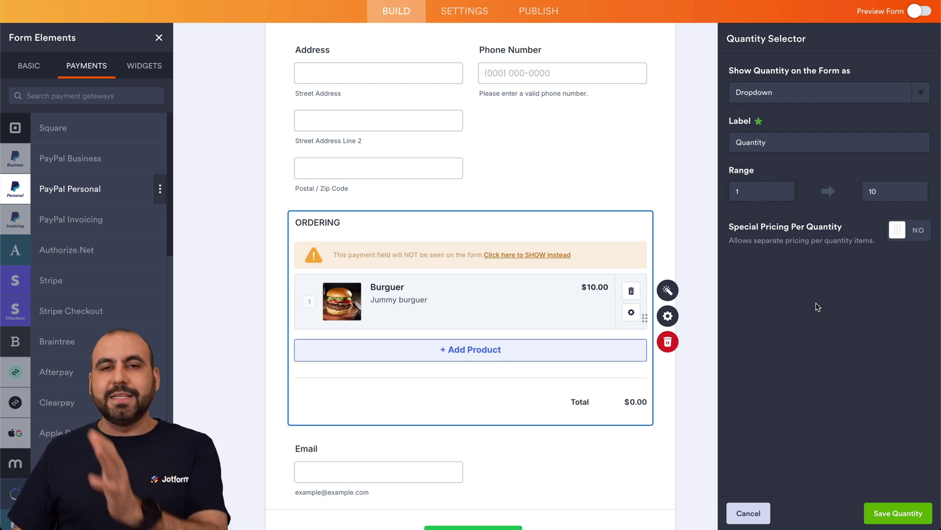
key("Tab")
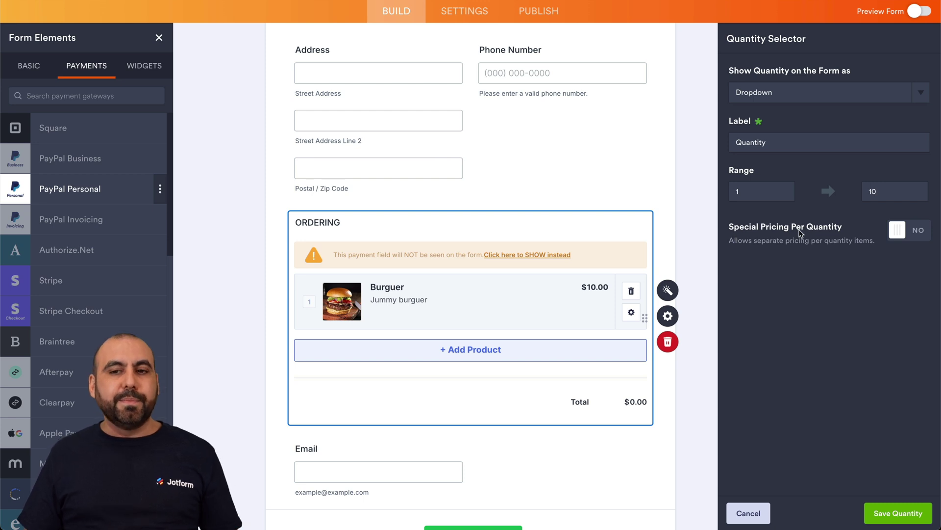
left_click(919, 237)
Step: Examine the special price entries for the individual quantities from 1 to 10
left_click(880, 272)
left_click(881, 290)
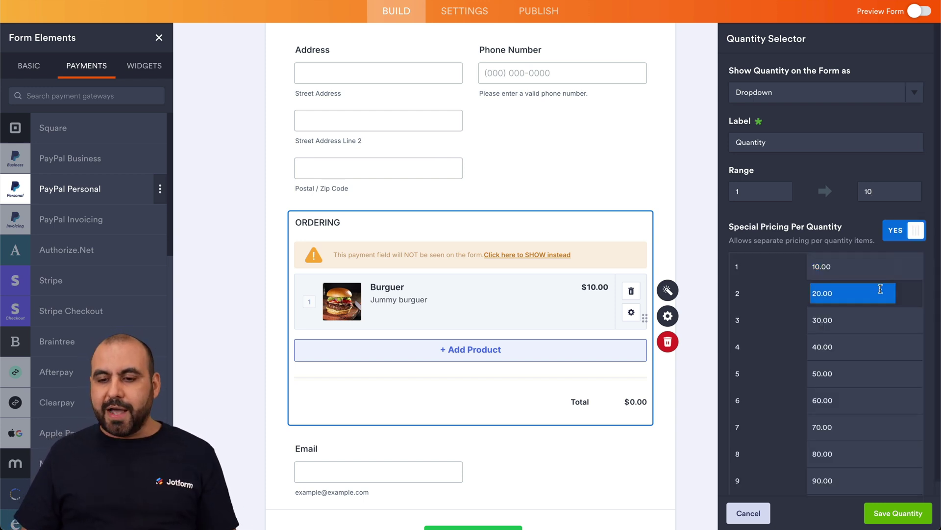
left_click(822, 290)
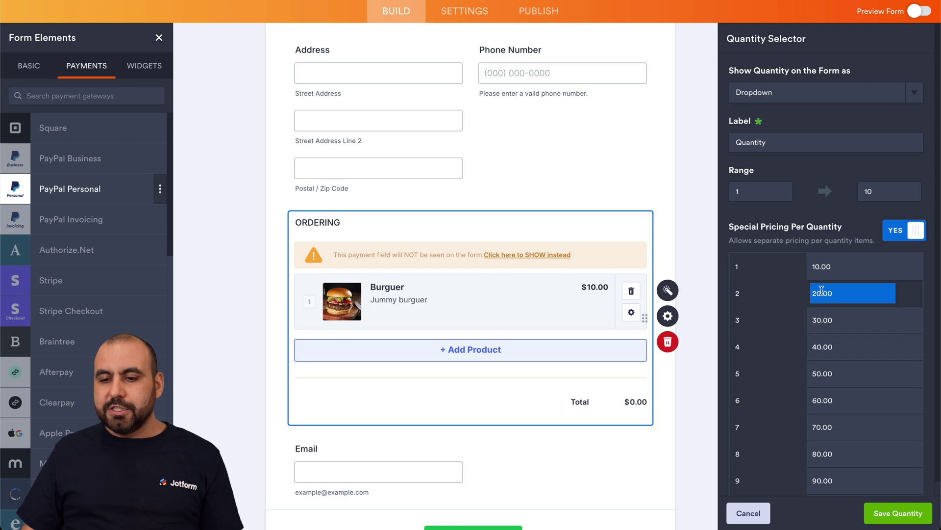
left_click(839, 268)
left_click(840, 293)
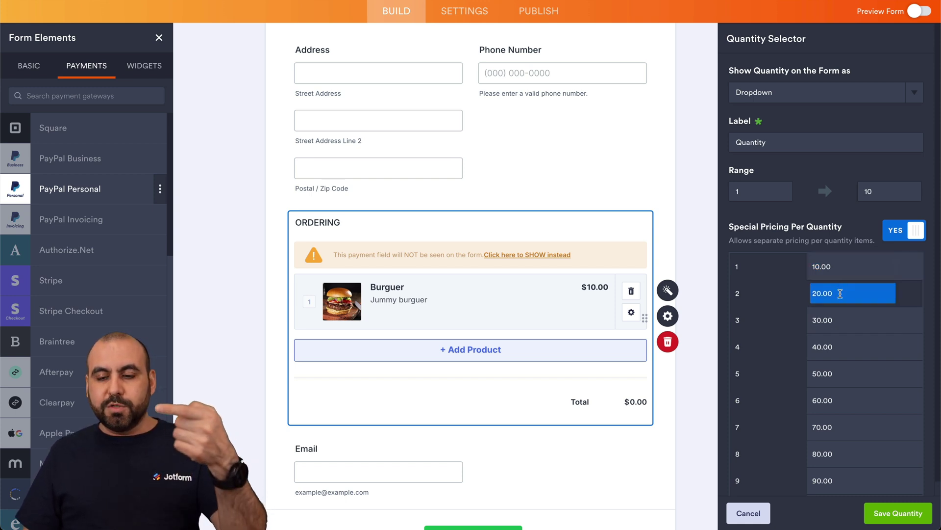
left_click(841, 319)
left_click(853, 350)
left_click(852, 385)
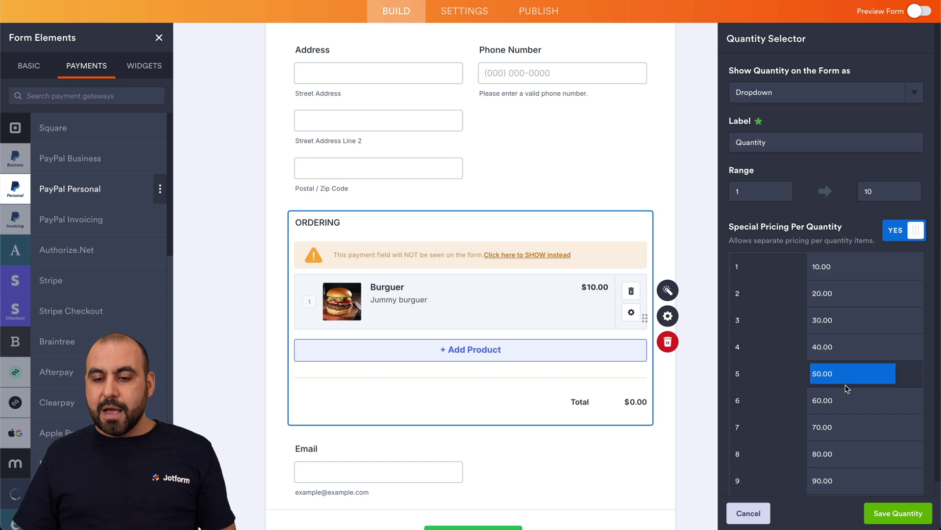
scroll(845, 384, "down", 2)
left_click(844, 453)
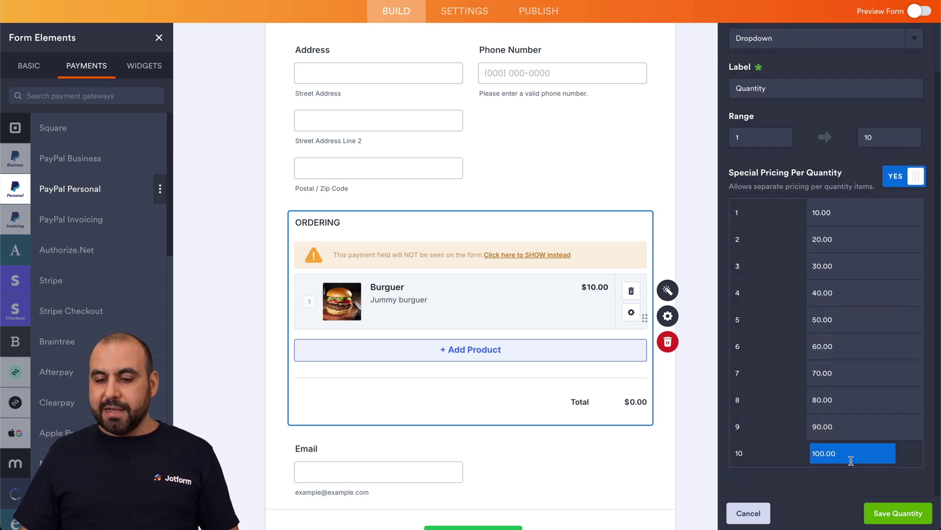
Step: Set the special price for a quantity of 10 Burguers to 80 and save the quantity selector
type("100")
key("super+a")
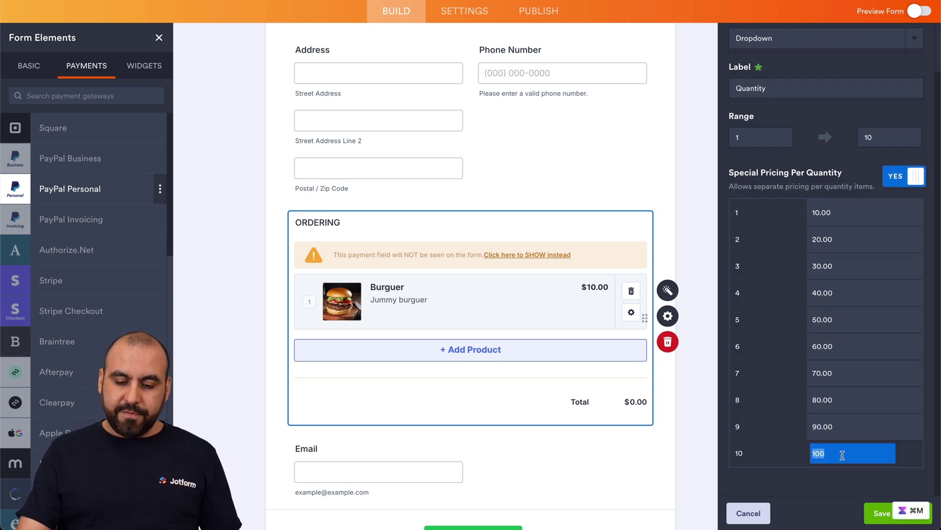
type("80")
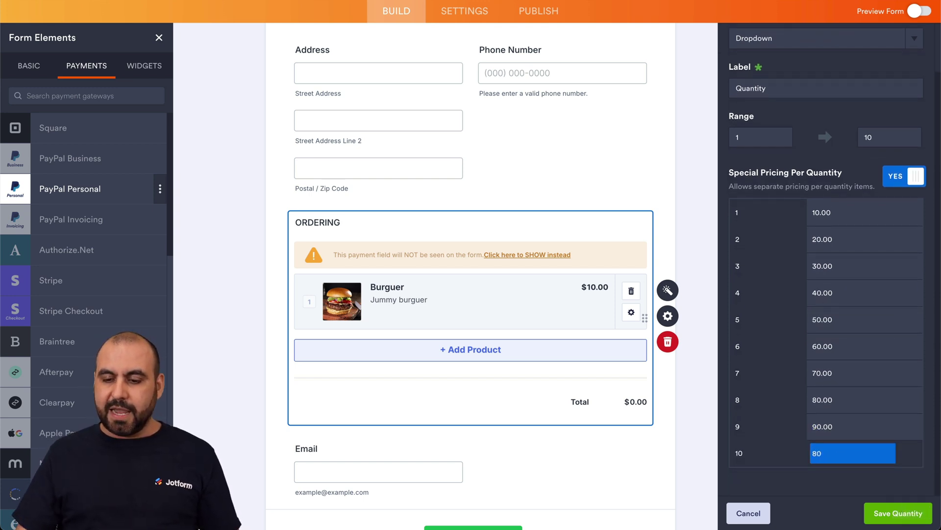
left_click(793, 453)
left_click(809, 428)
left_click(789, 427)
left_click(812, 428)
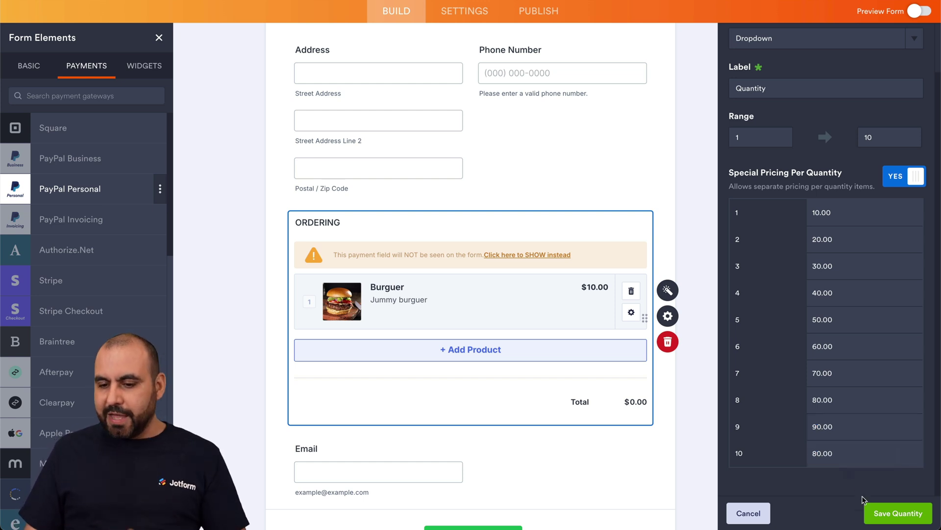
left_click(900, 513)
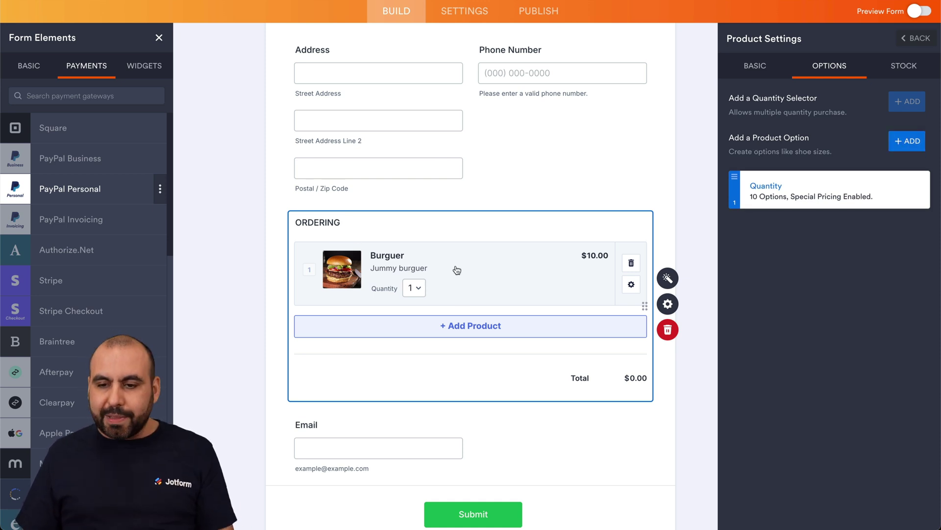
Step: Add a product option labelled Type to the Burguer product with Avocado Burguer as its first choice
left_click(910, 143)
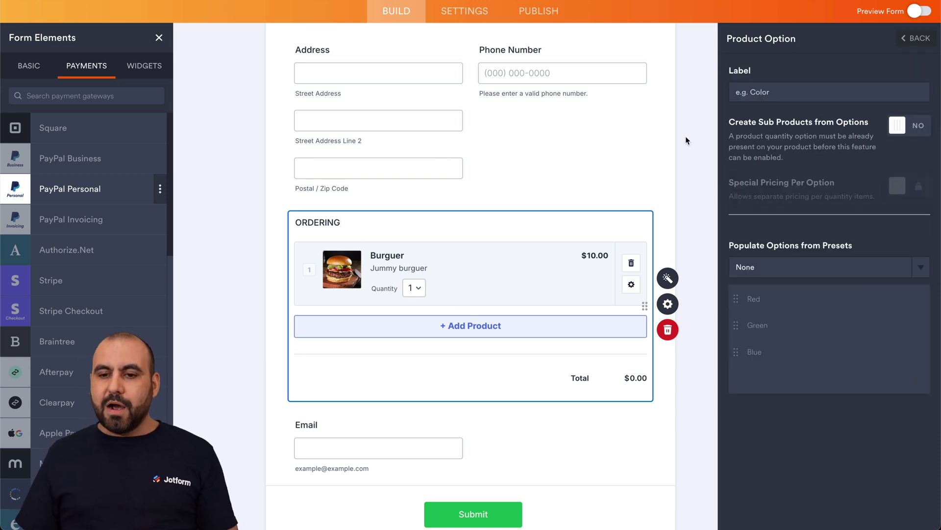
type("Type")
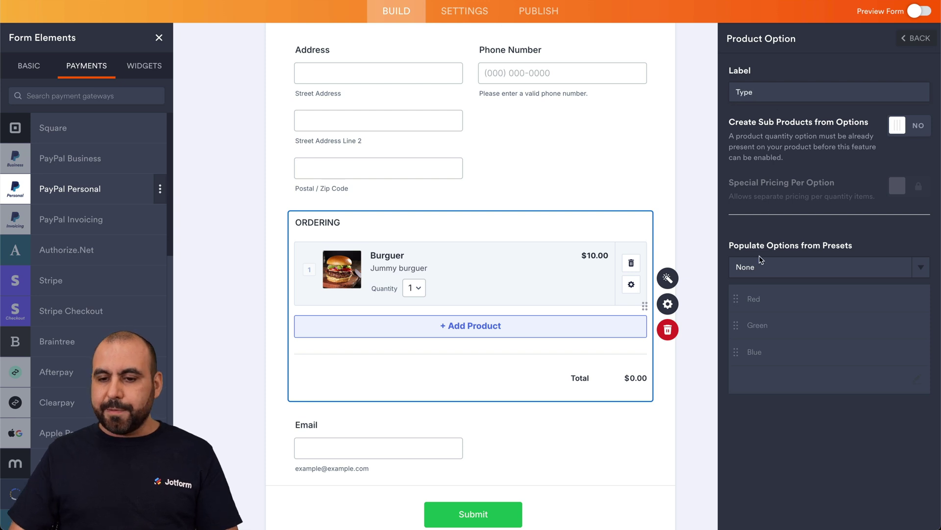
left_click(775, 295)
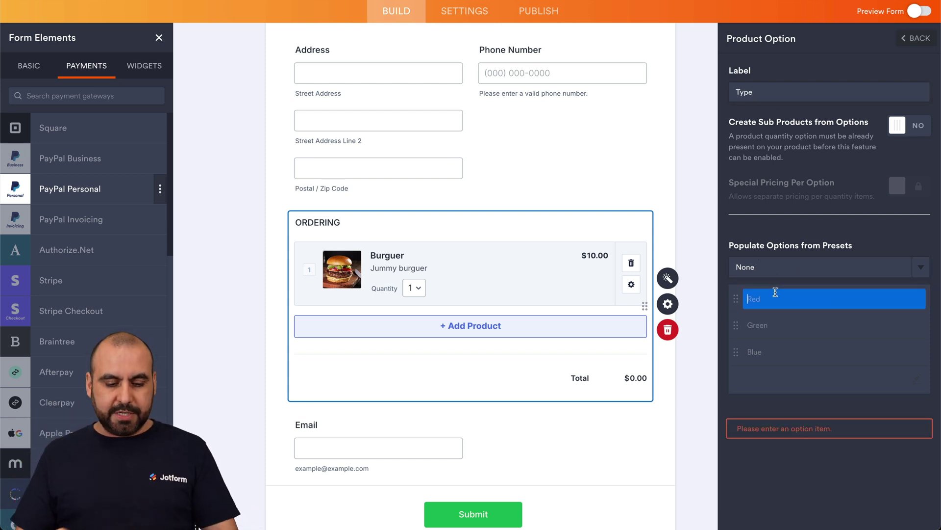
type("Avocado ")
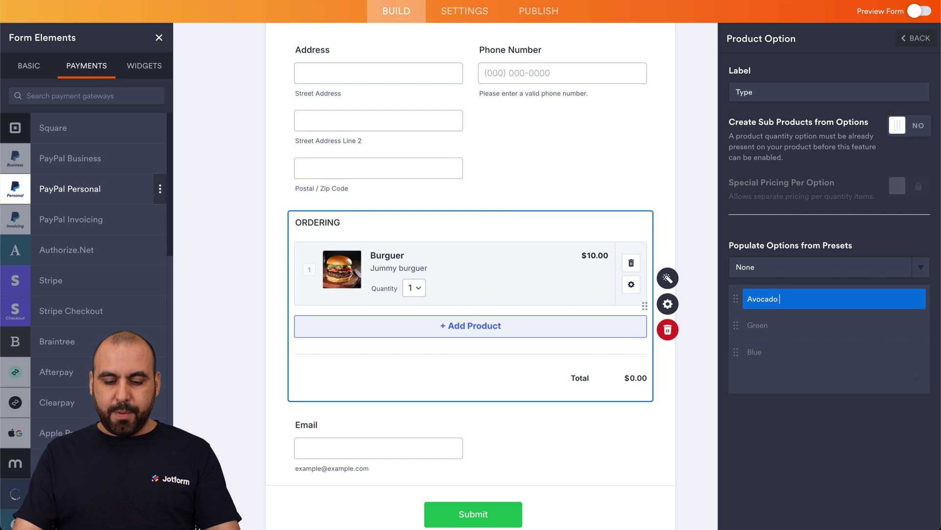
type("Burguer")
key("Return")
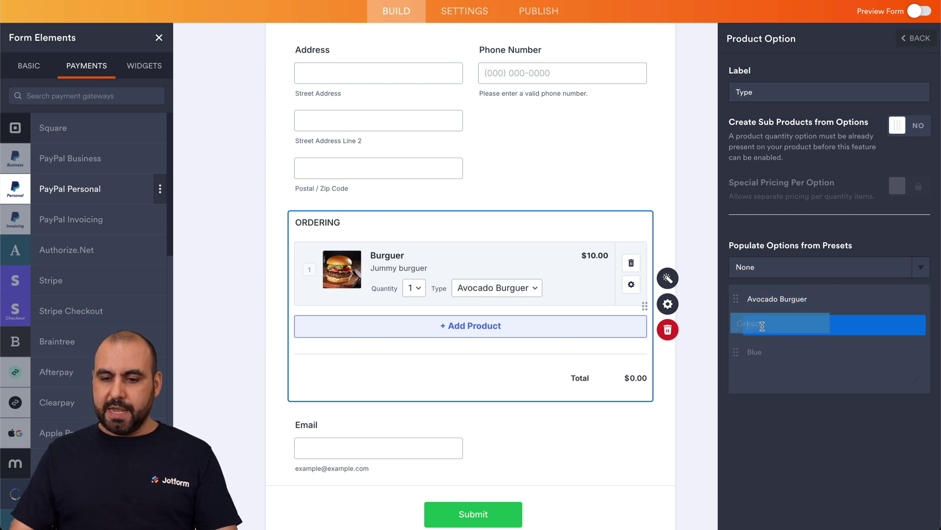
Step: Add Bacon Burguer and Cheessy Burguer as further choices of the Type option and save it
type("Bacon Burger")
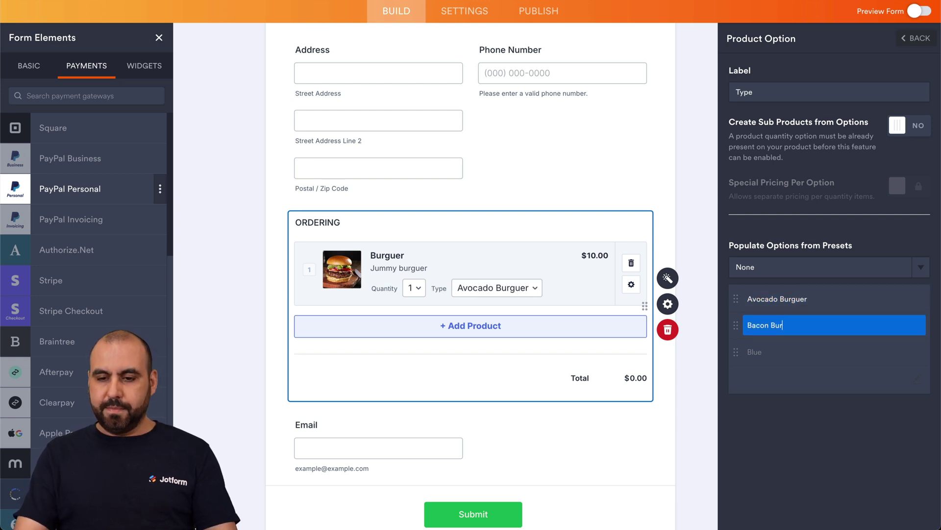
key("BackSpace")
type("uer")
key("Return")
left_click(774, 350)
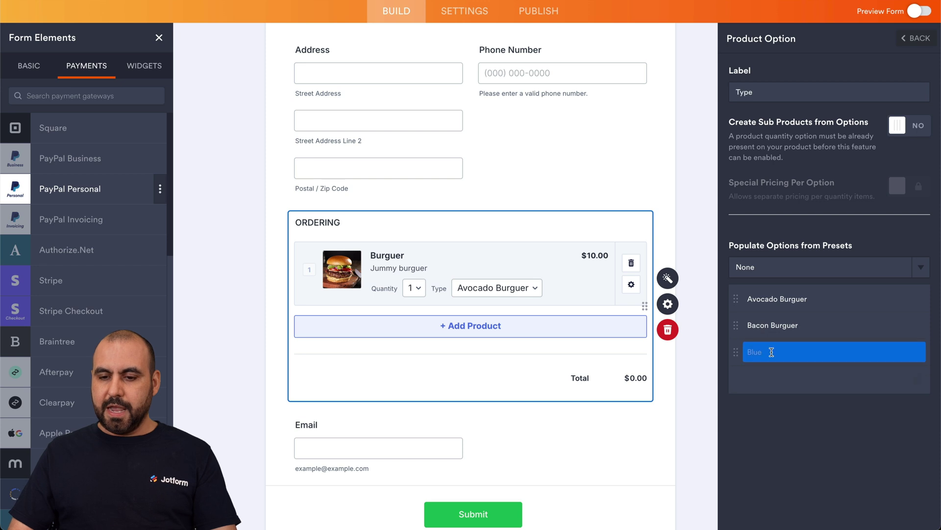
type("Ch")
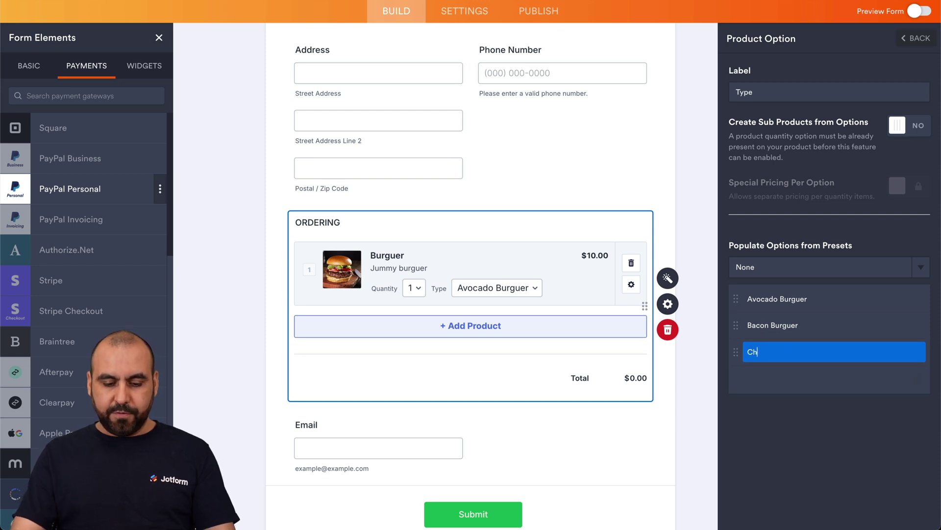
type("eessy Burguer")
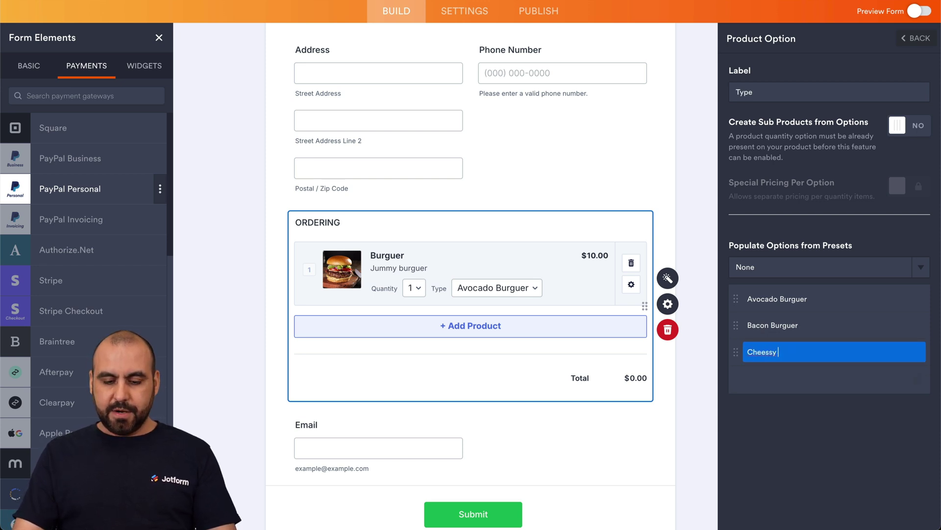
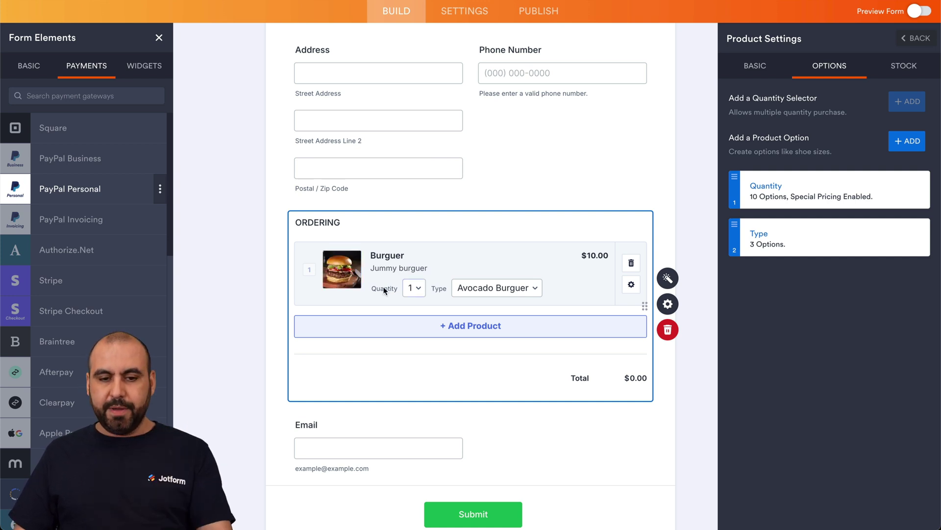
Step: Test the order in the form preview by selecting Burguer with quantity 4 and type Bacon Burguer, and return to the builder
left_click(419, 288)
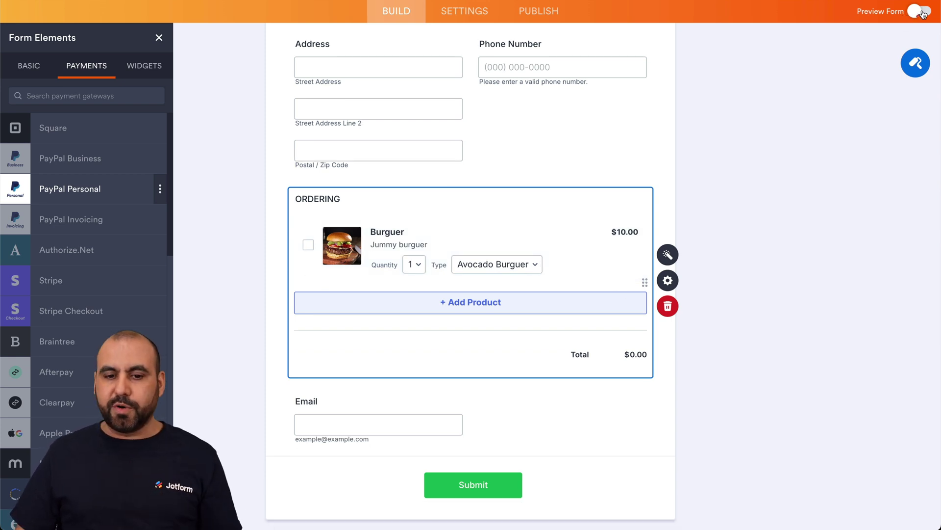
scroll(398, 343, "down", 4)
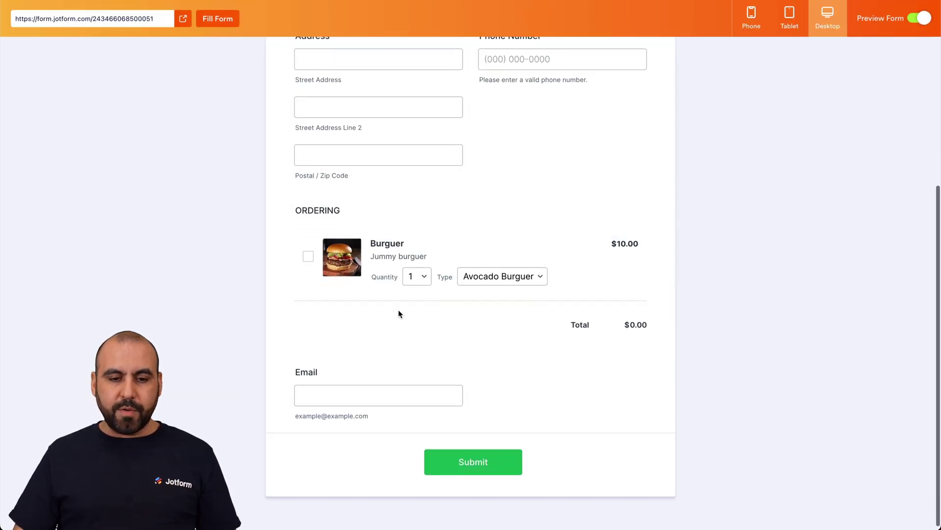
left_click(308, 256)
left_click(416, 277)
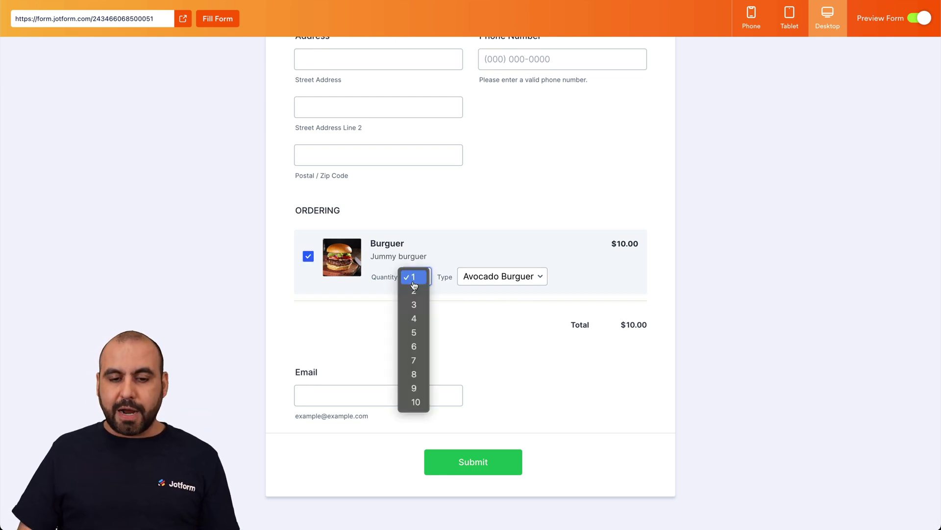
left_click(415, 318)
left_click(512, 276)
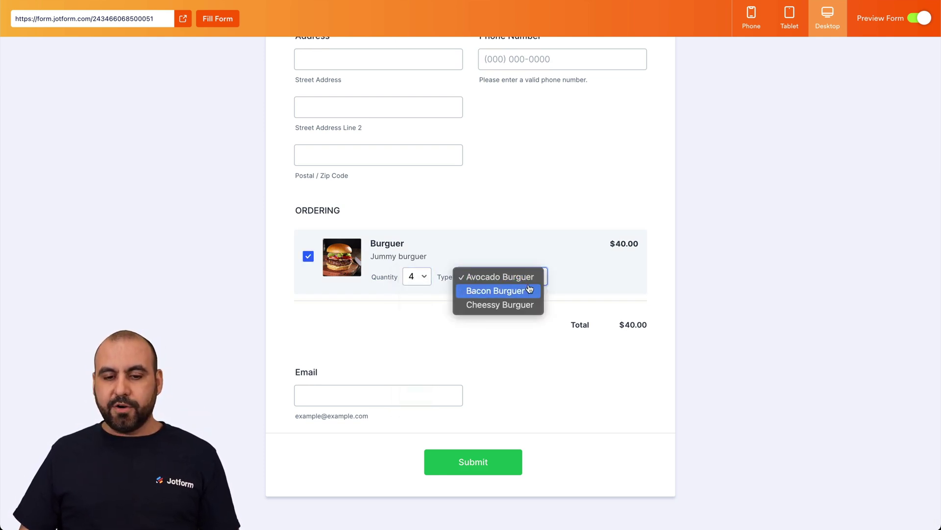
left_click(529, 291)
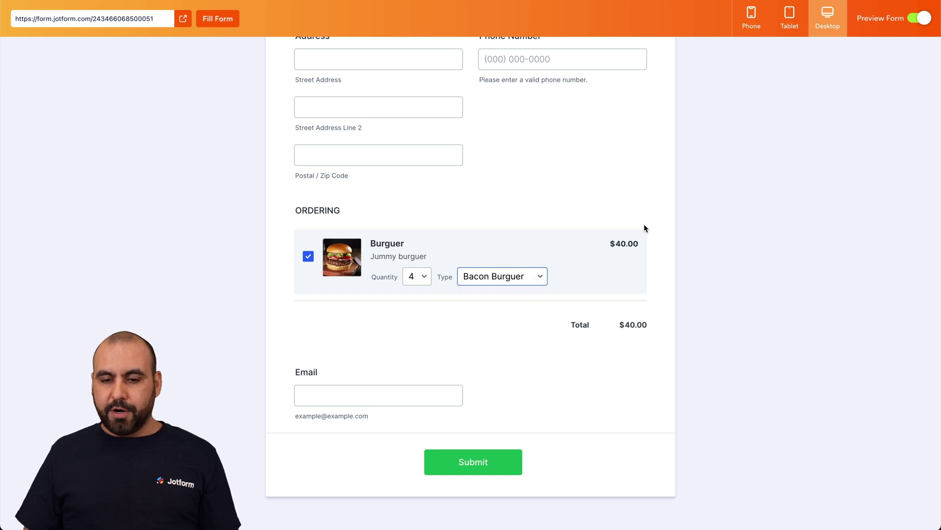
left_click(446, 151)
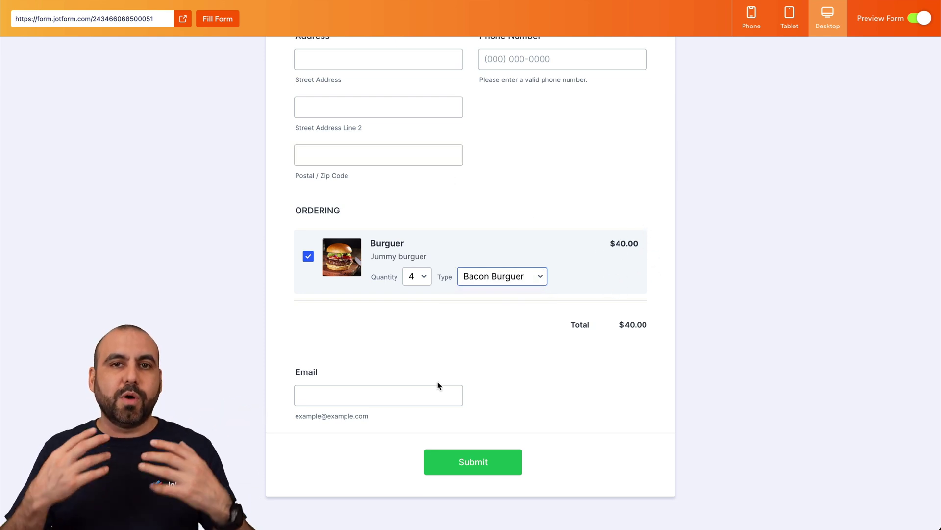
left_click(920, 19)
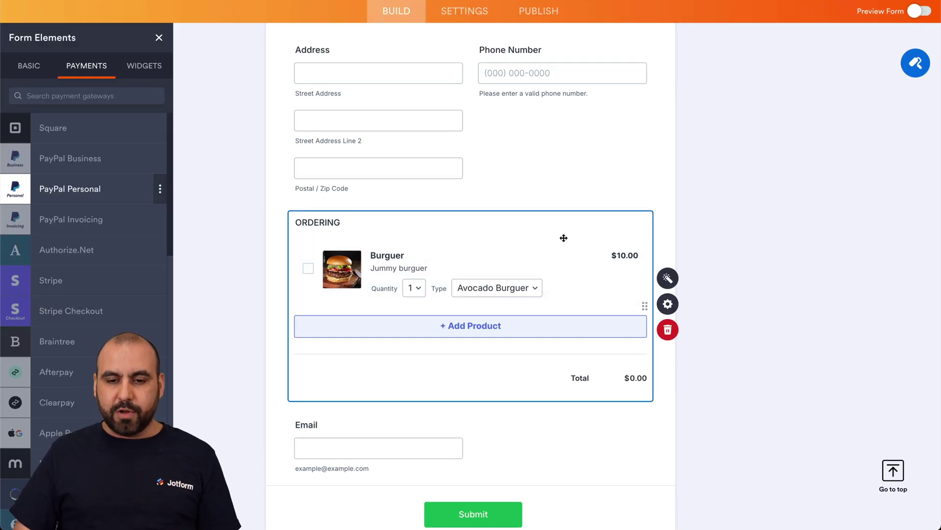
Step: Create a second product named Pizza with a price of 20 USD and the description Pizza
left_click(670, 279)
left_click(780, 104)
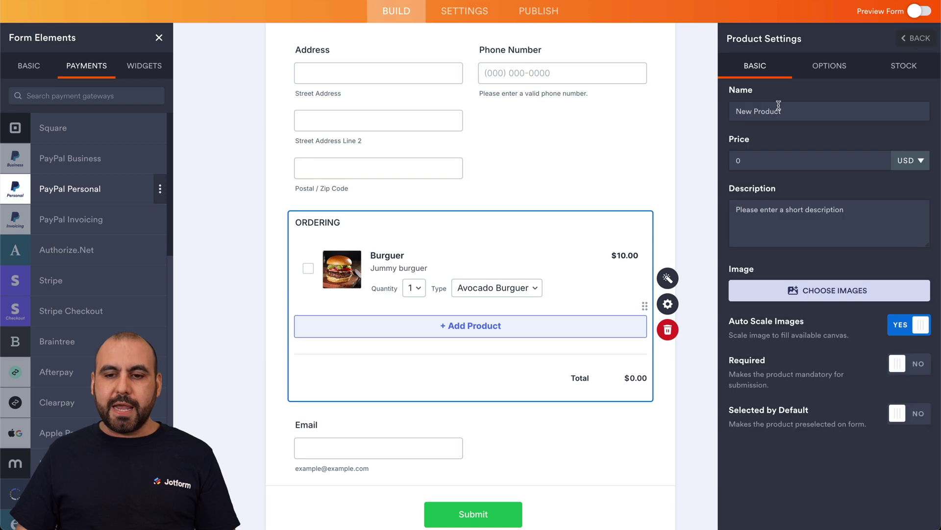
triple_click(760, 111)
type("Pizzza")
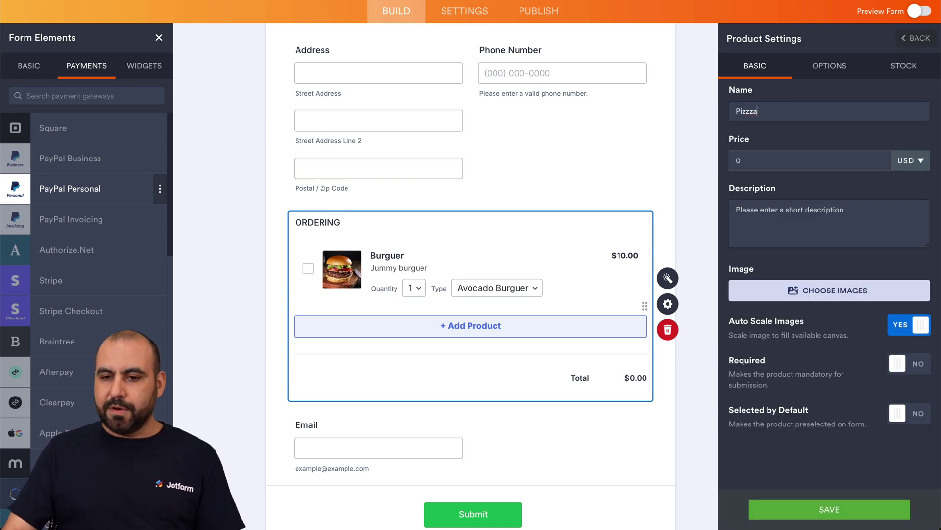
left_click(829, 161)
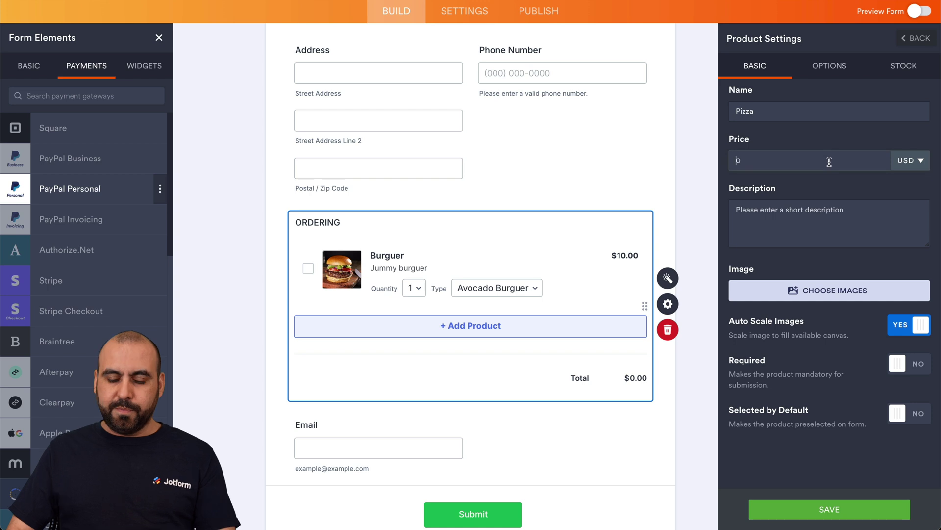
type("20")
left_click(873, 227)
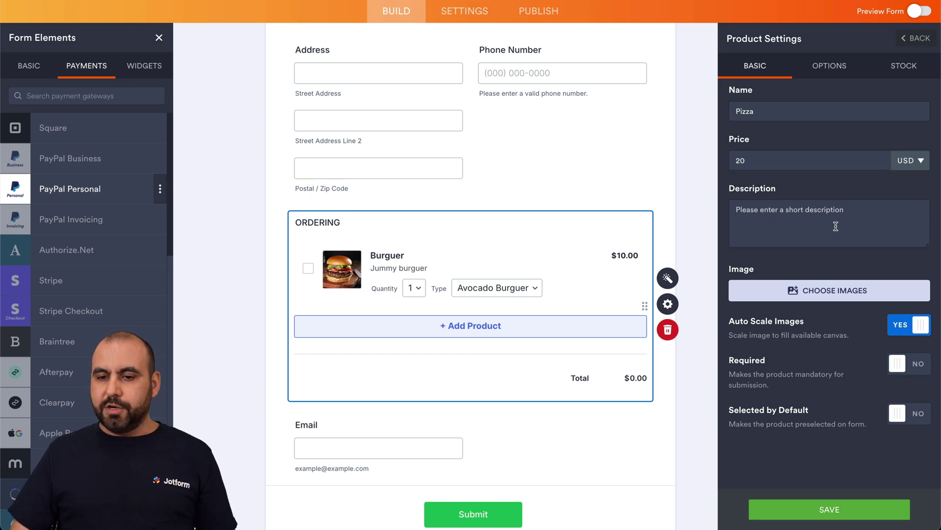
type("Pizza")
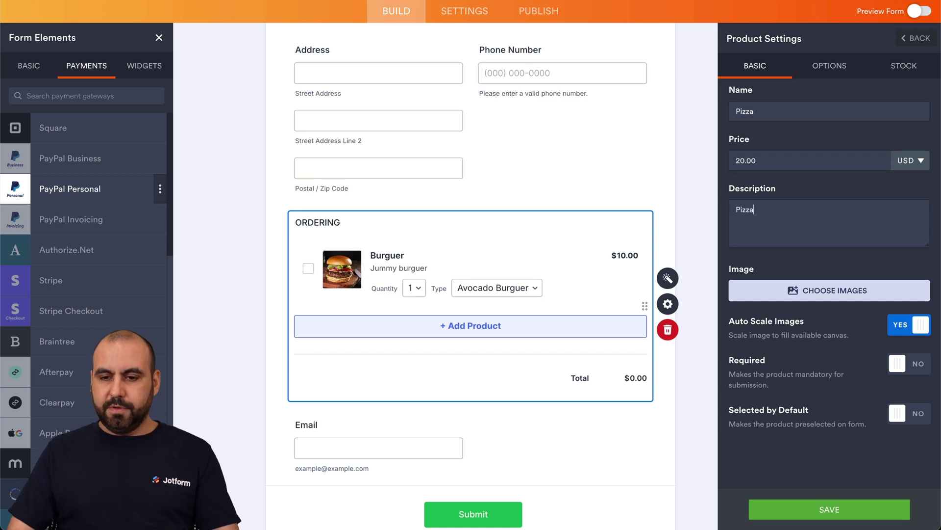
Step: Assign the pizza picture from the previously uploaded images to the Pizza product and save the product
left_click(844, 292)
left_click(839, 319)
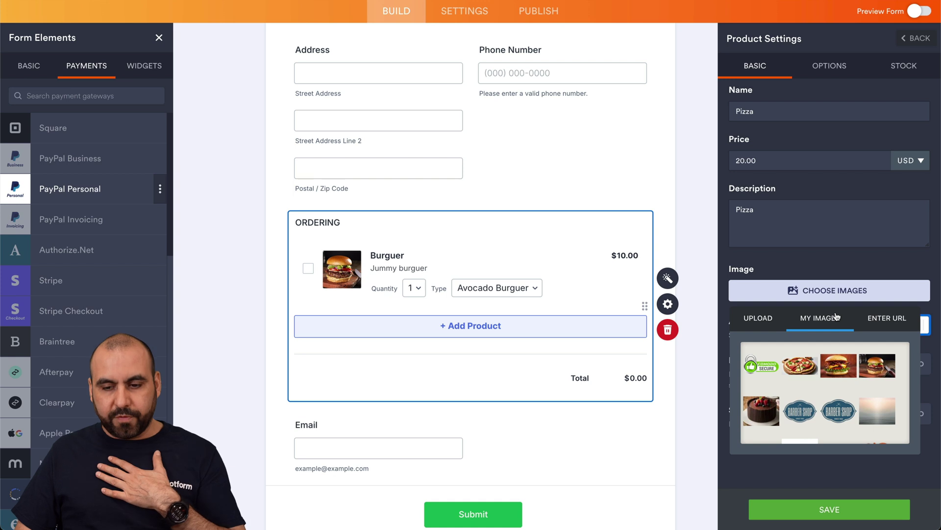
left_click(809, 365)
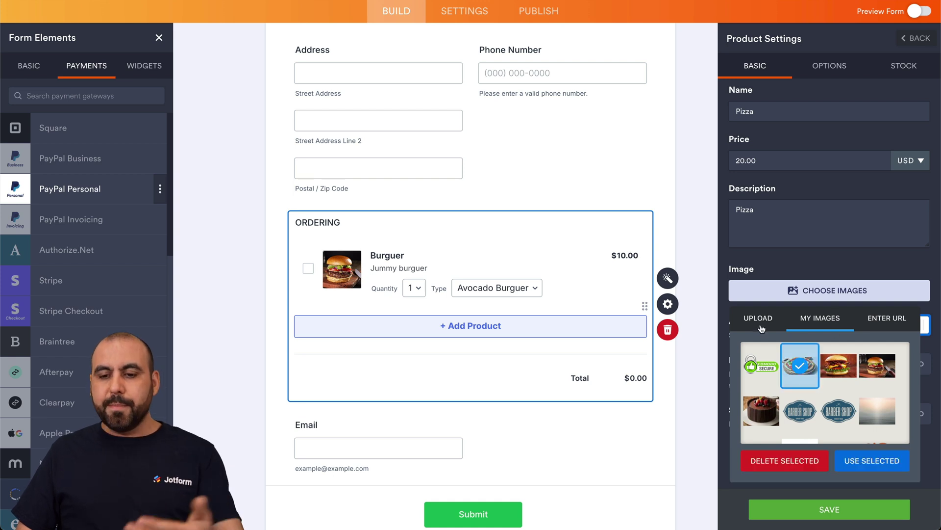
left_click(870, 461)
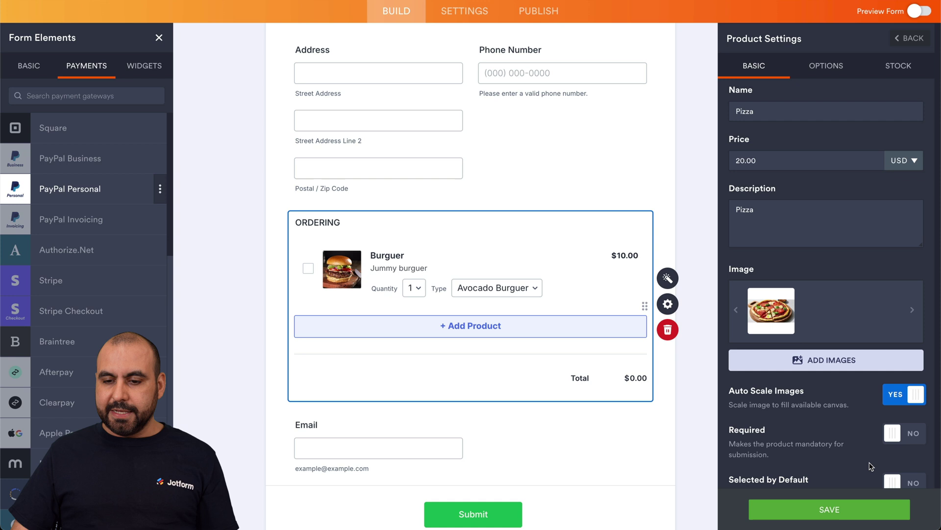
scroll(816, 440, "down", 1)
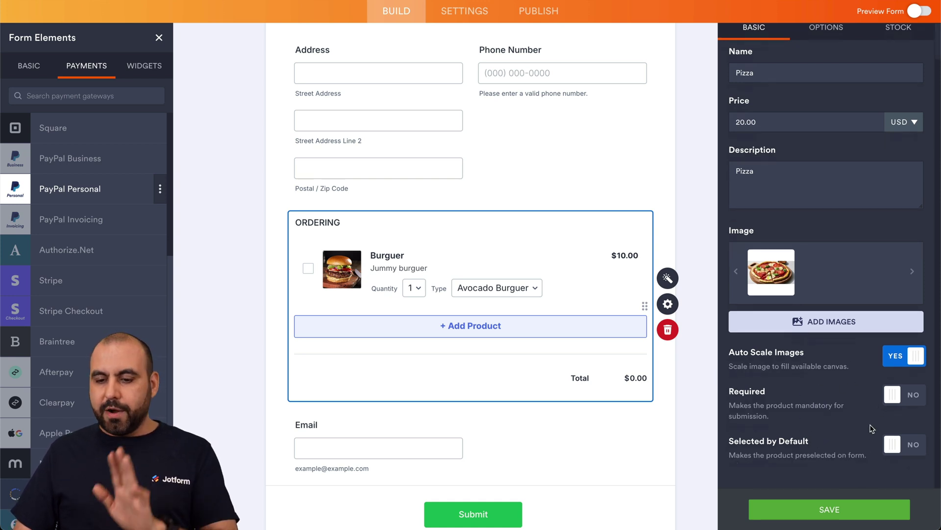
left_click(830, 509)
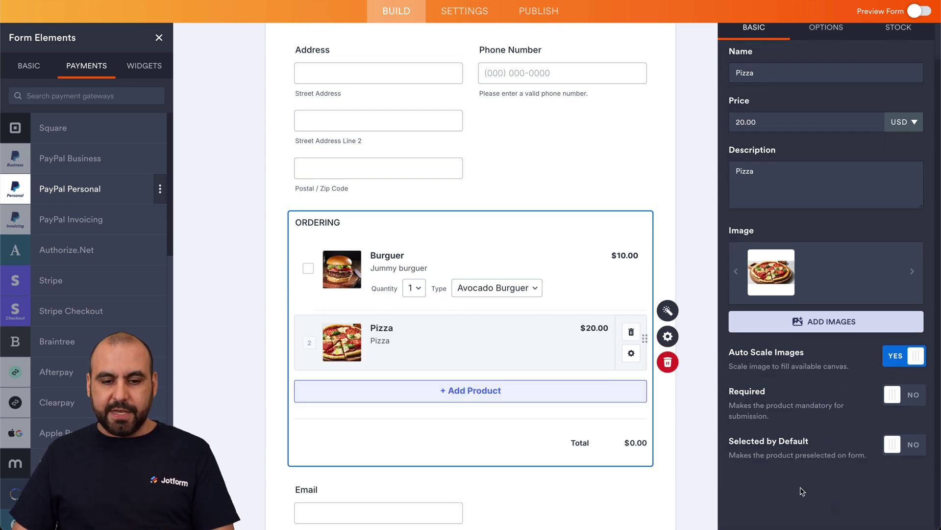
Step: Add a quantity selector shown as a Dropdown to the Pizza product and save it
scroll(863, 49, "up", 1)
left_click(832, 74)
left_click(899, 96)
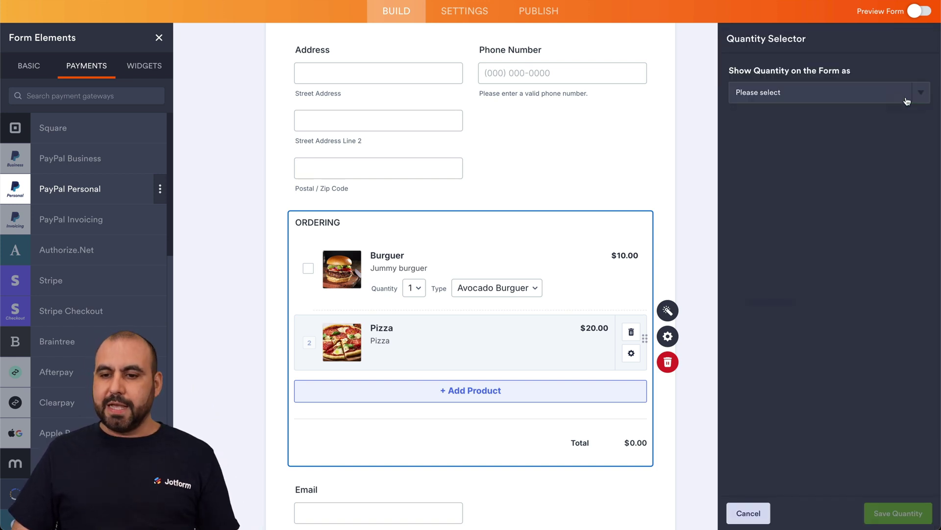
left_click(900, 96)
left_click(840, 106)
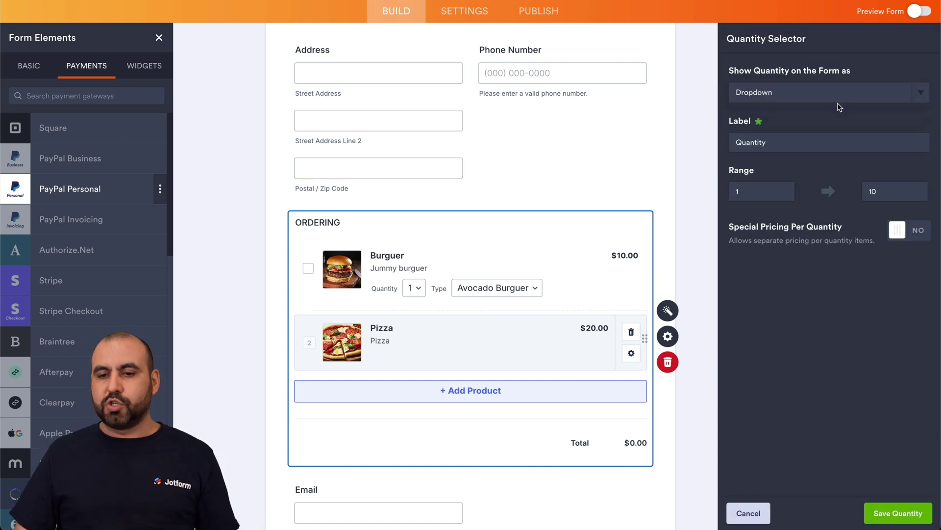
left_click(880, 517)
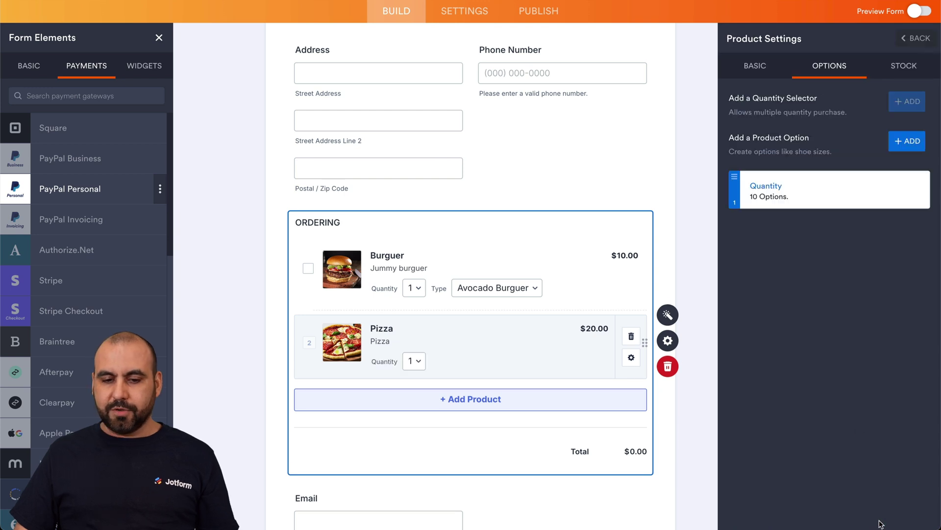
Step: Add a product option labelled Type to the Pizza product with the choices Traditional, Cheesy and Pepperoni, and return to the product list
left_click(900, 145)
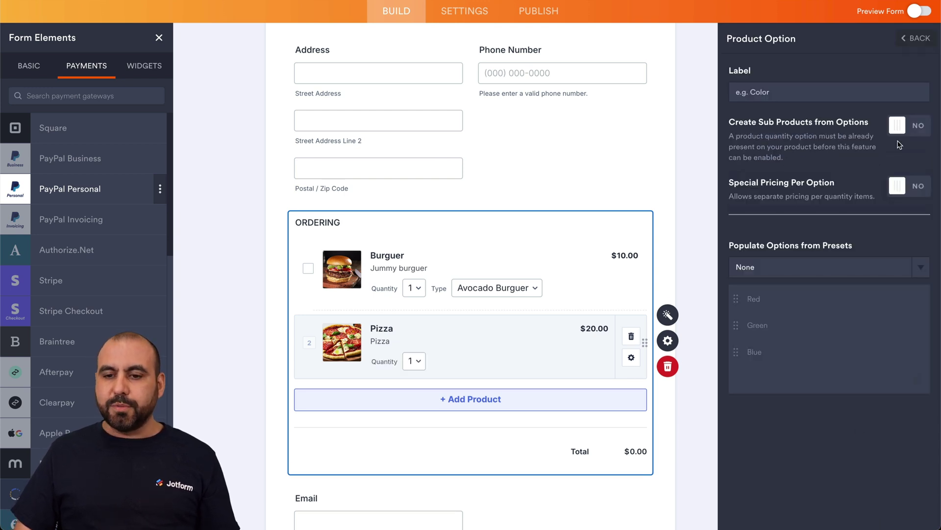
left_click(807, 88)
type("Type")
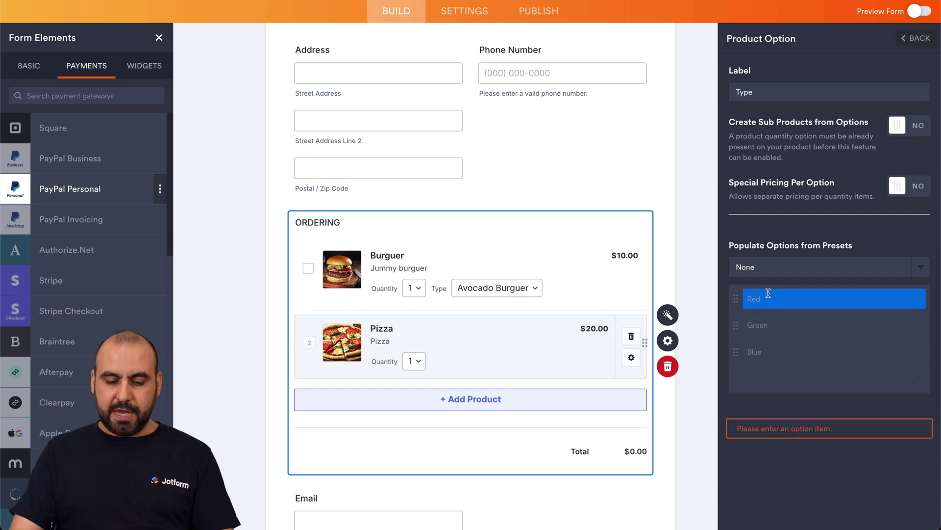
left_click(768, 292)
type("Traditional")
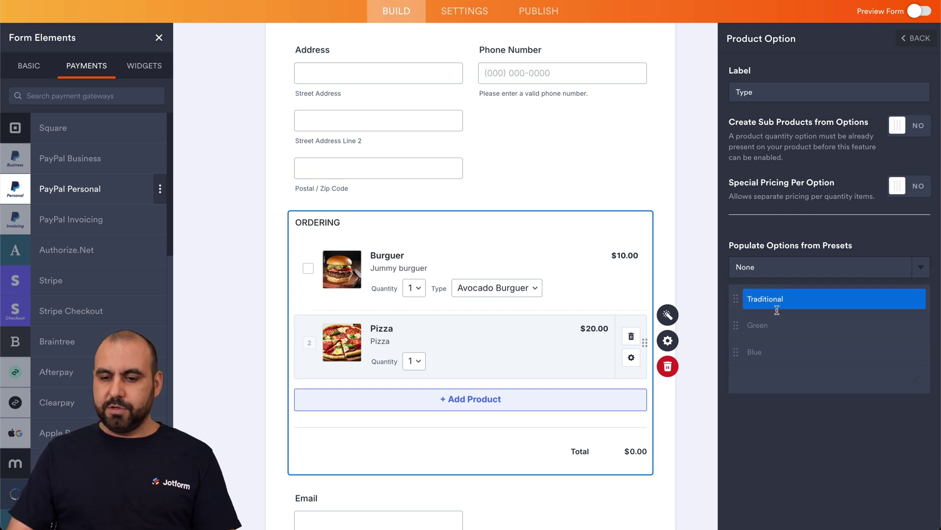
left_click(784, 322)
type("Cheesy")
left_click(807, 353)
type("Pepper")
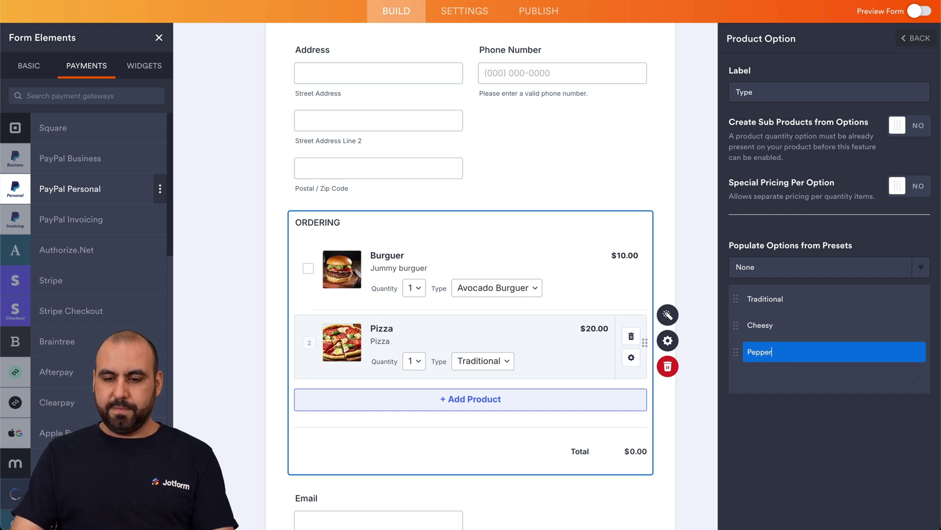
left_click(819, 398)
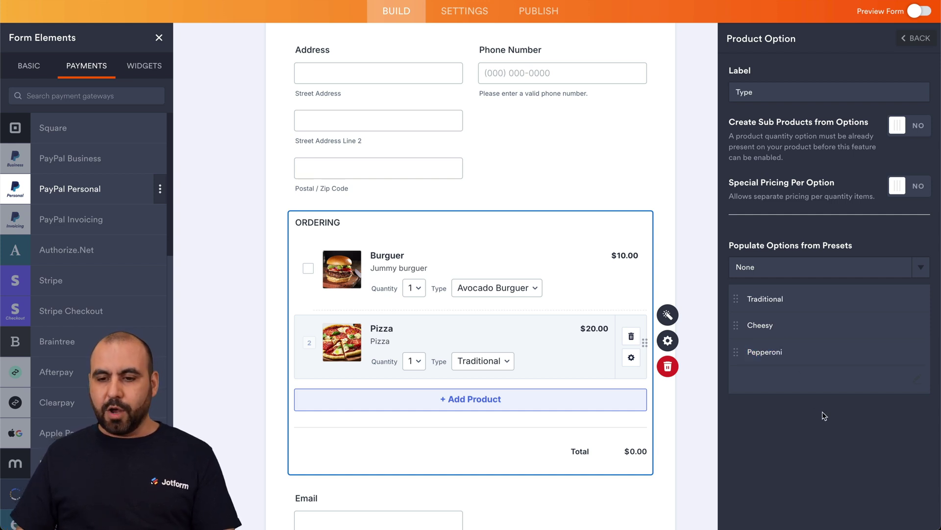
left_click(841, 296)
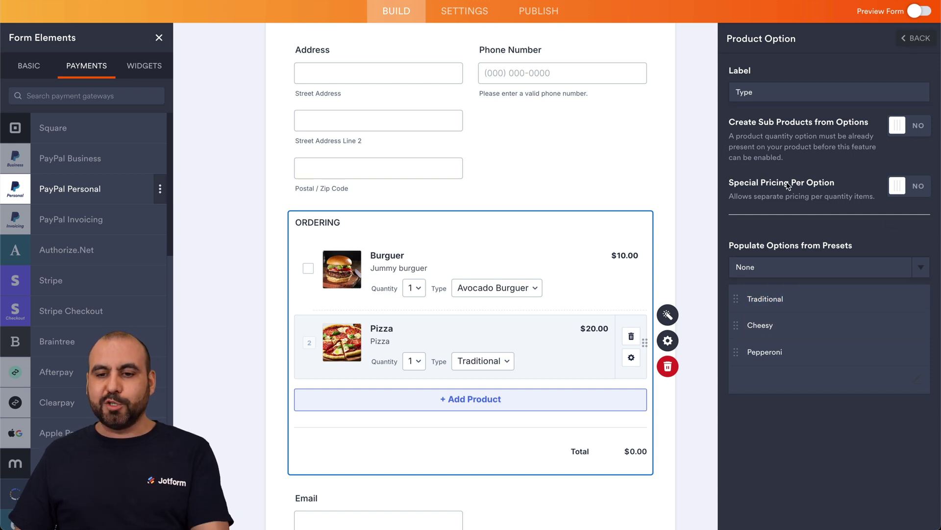
left_click(920, 38)
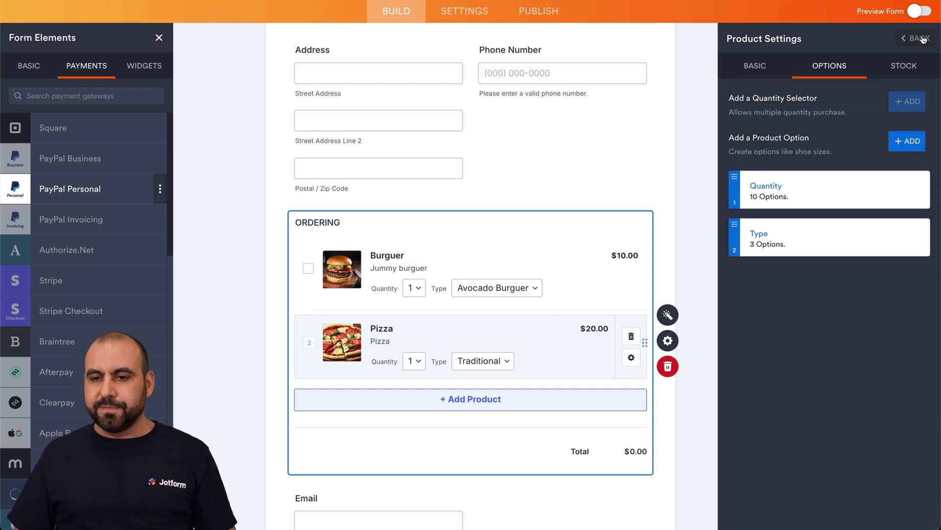
left_click(921, 38)
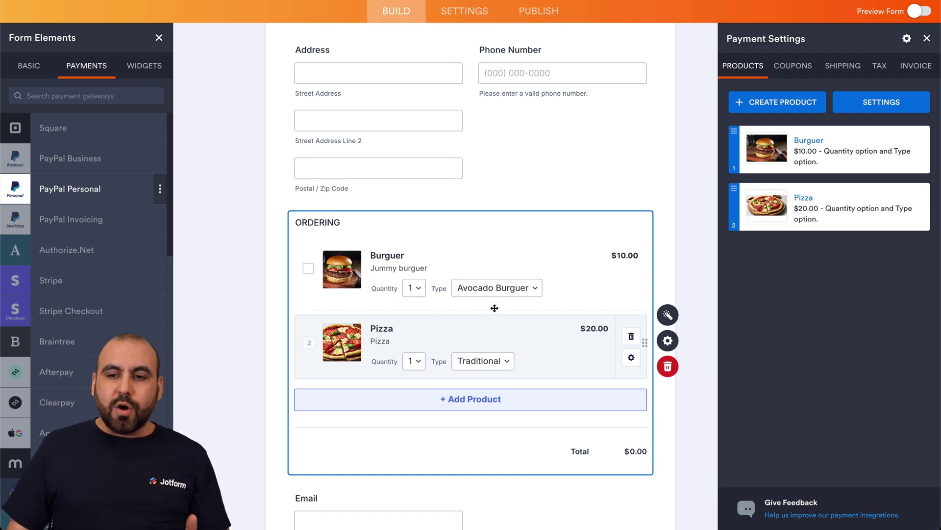
Step: Start a new coupon with the code 10OFF, limited by number of uses to a use count of 100
left_click(807, 74)
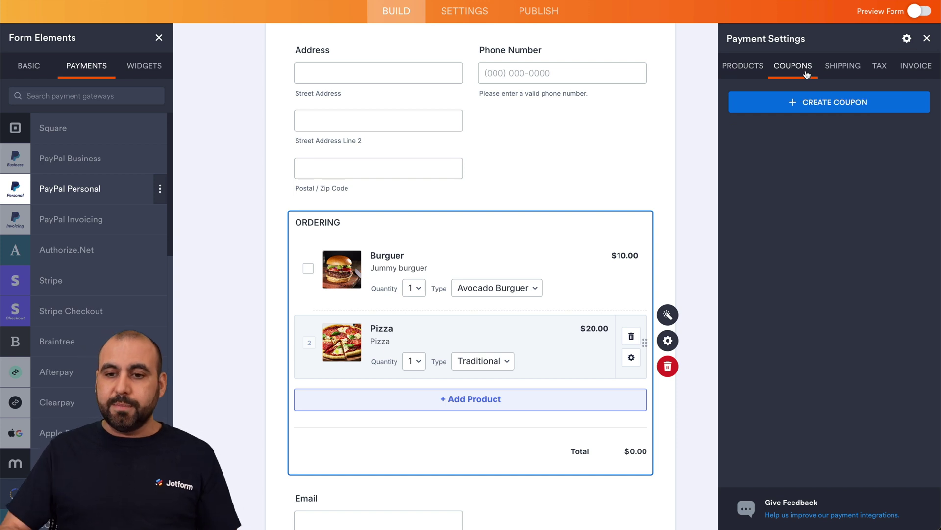
left_click(815, 107)
double_click(769, 87)
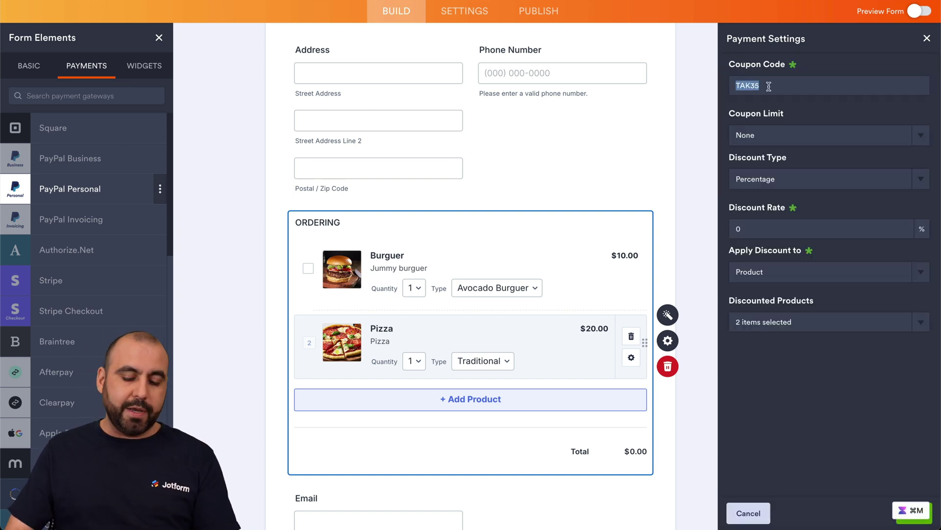
type("10OFF")
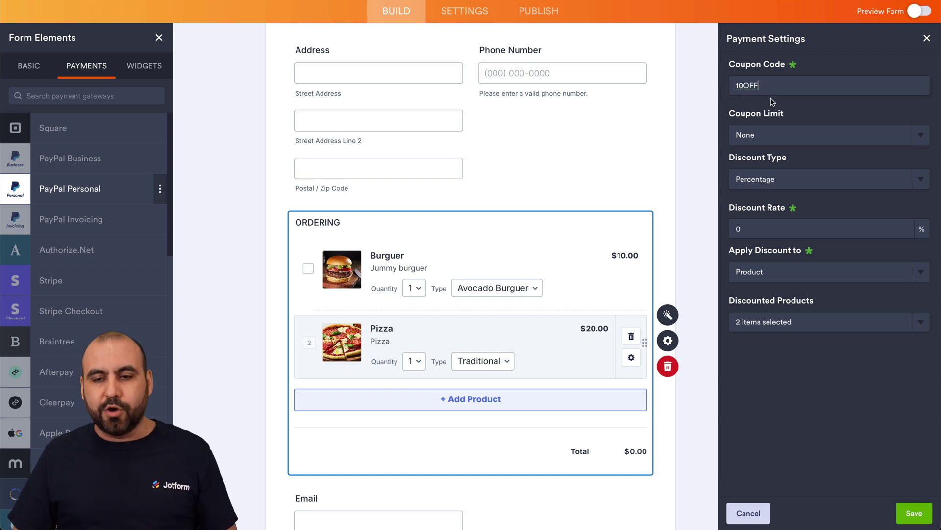
left_click(776, 136)
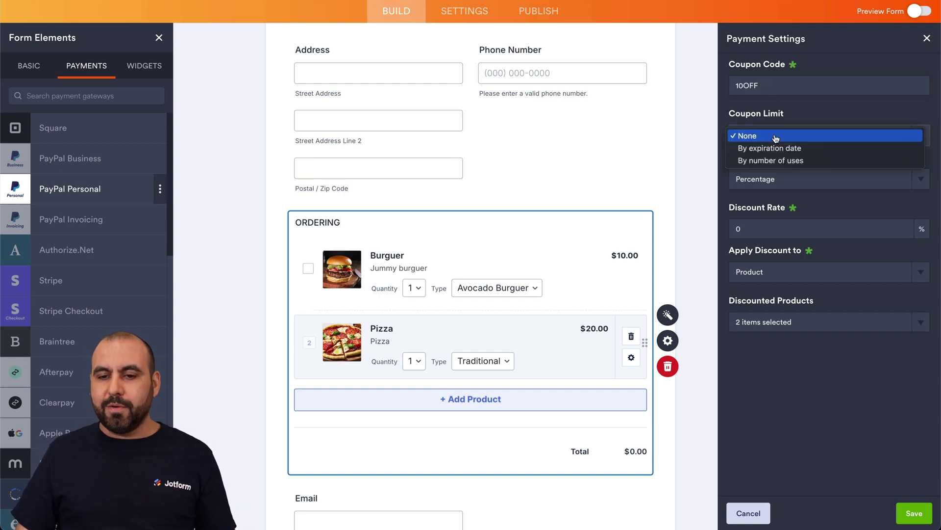
left_click(784, 160)
left_click(774, 177)
type("100")
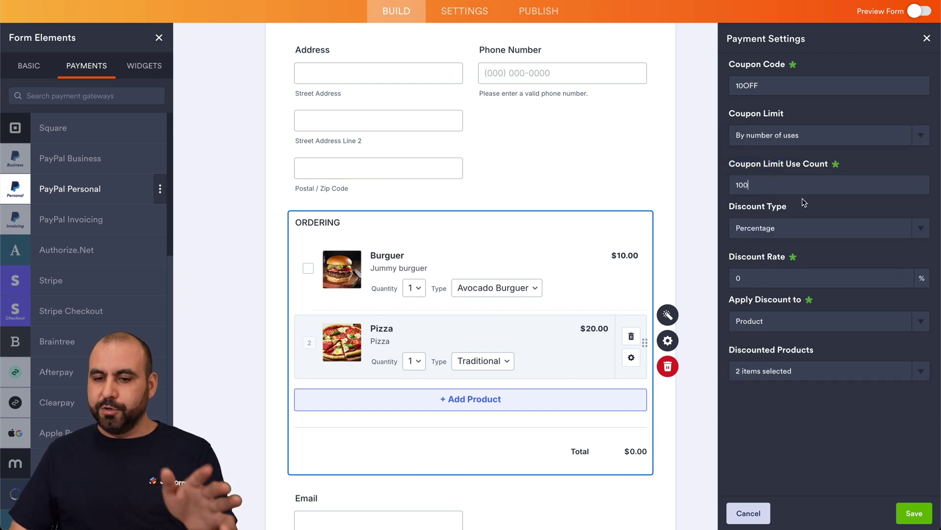
Step: Set the coupon to a percentage discount with a rate of 10% applied to products
left_click(786, 228)
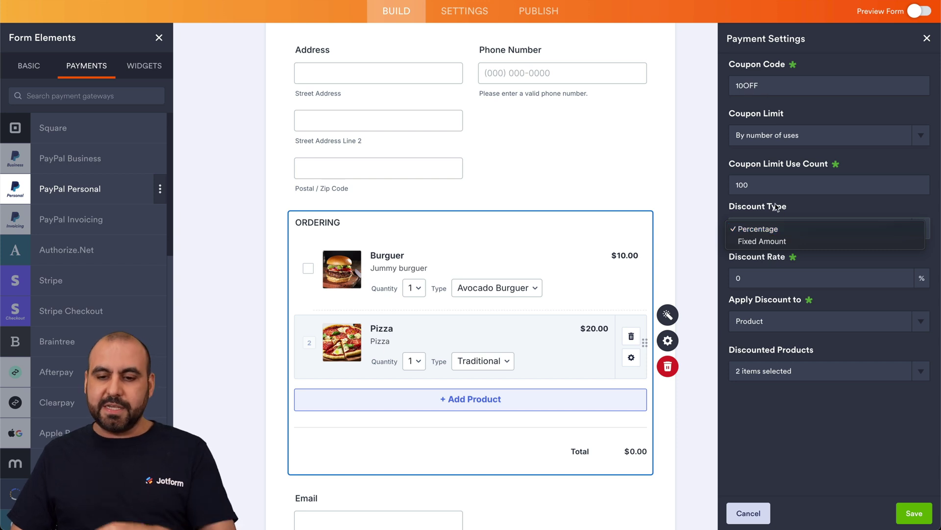
left_click(772, 272)
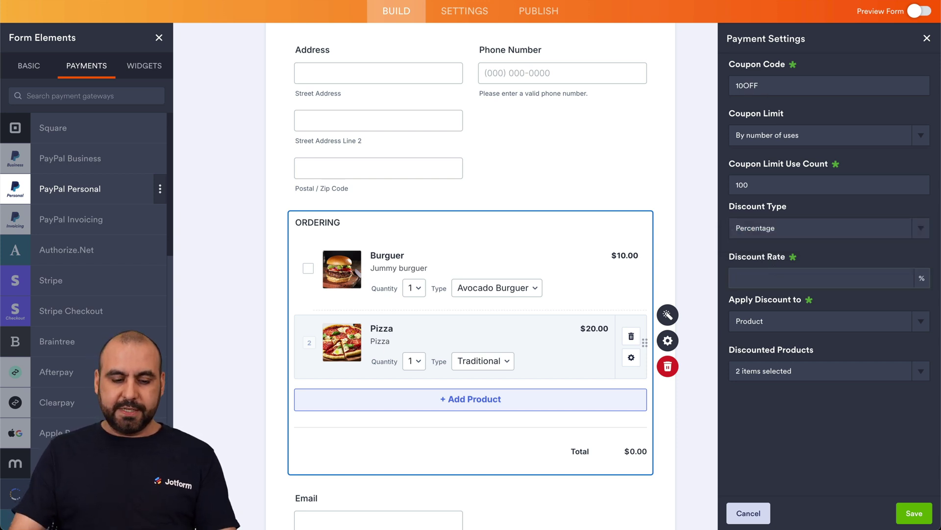
left_click(802, 264)
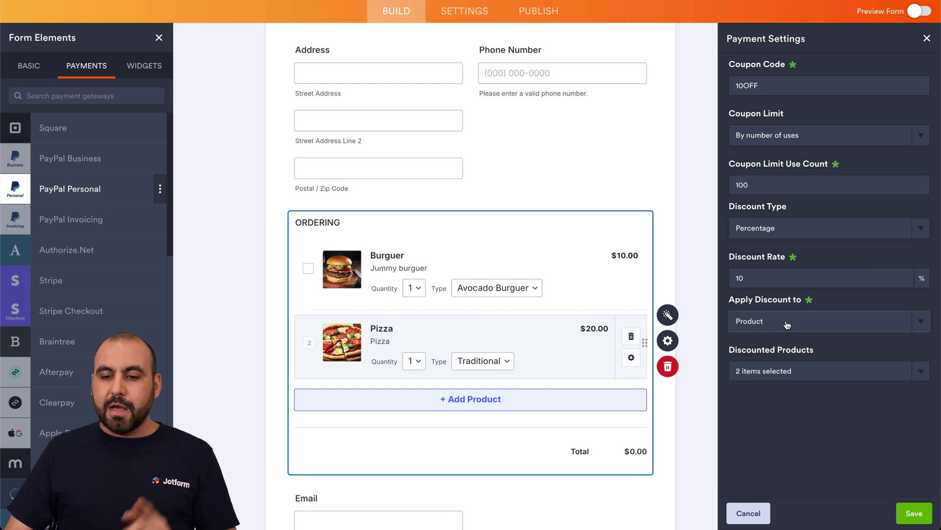
left_click(829, 323)
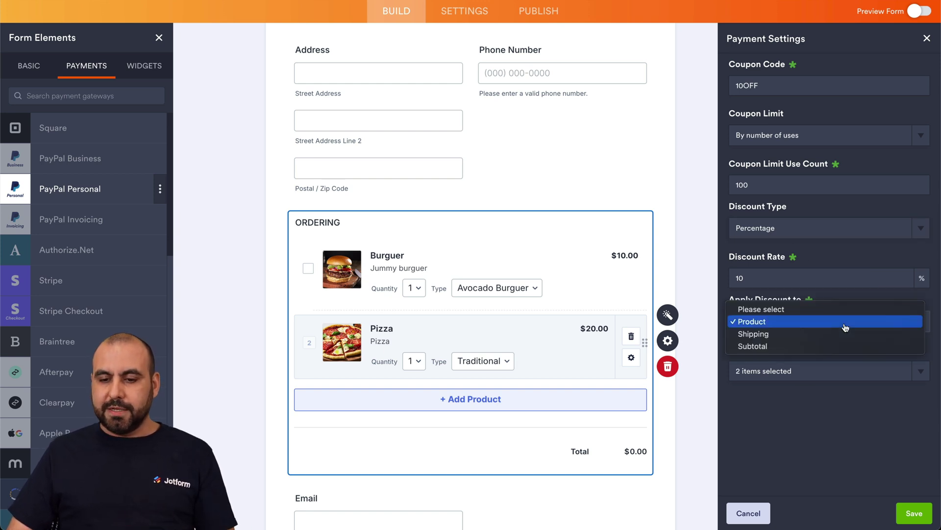
left_click(802, 430)
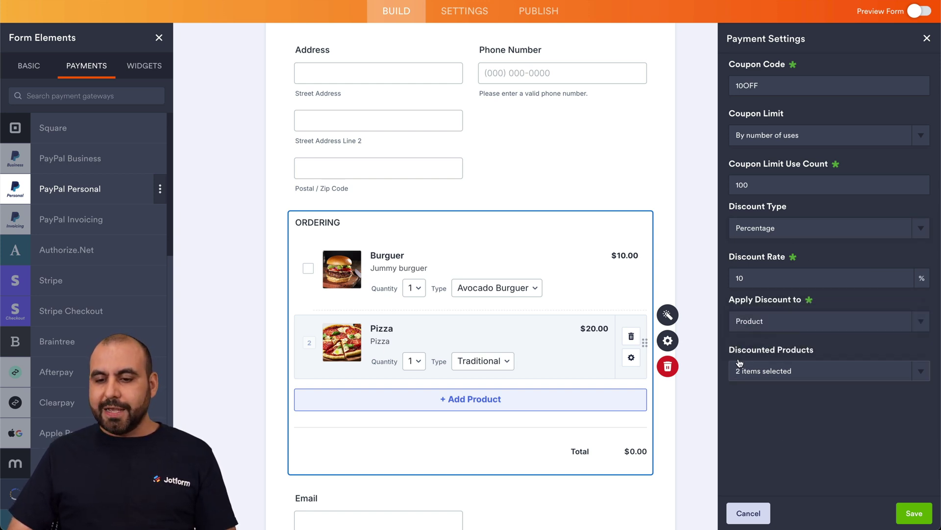
Step: Exclude Burguer from the coupon's discounted products, keeping only Pizza, and save the coupon
left_click(847, 373)
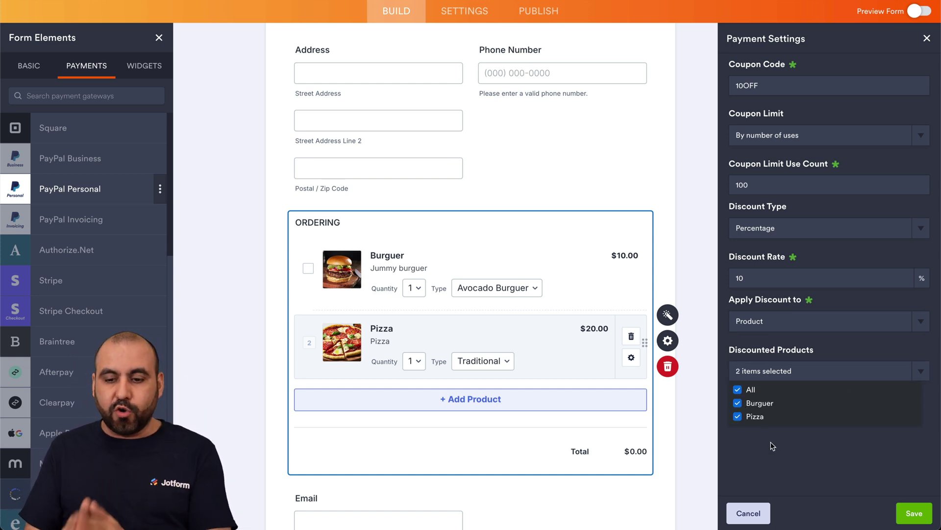
left_click(745, 405)
left_click(798, 465)
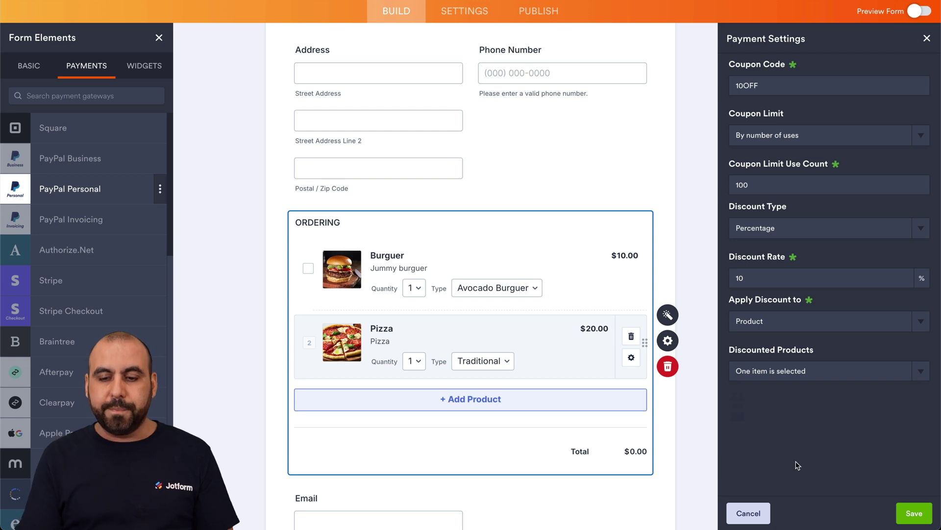
left_click(913, 512)
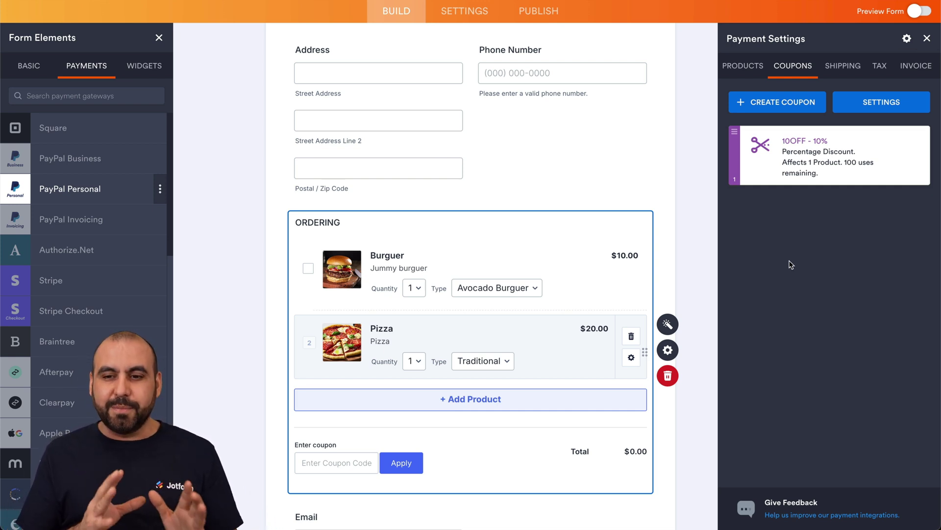
left_click(854, 66)
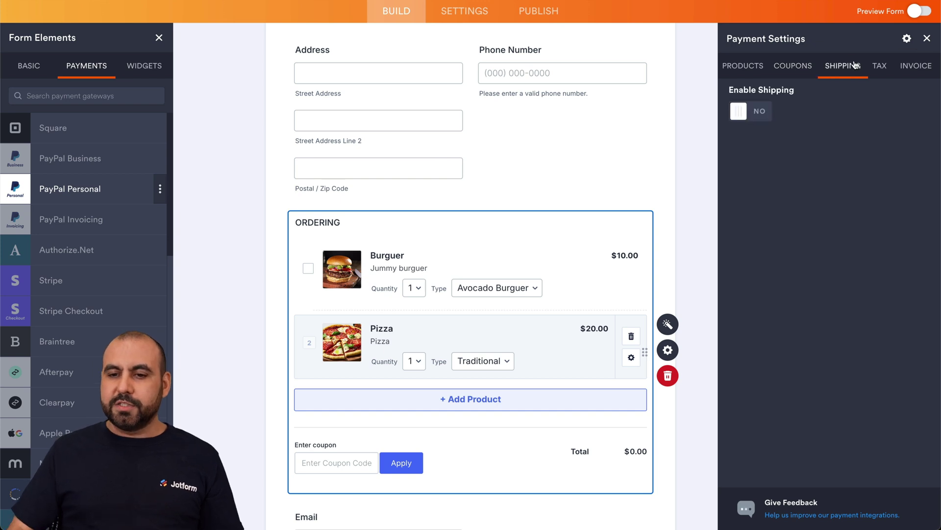
left_click(758, 111)
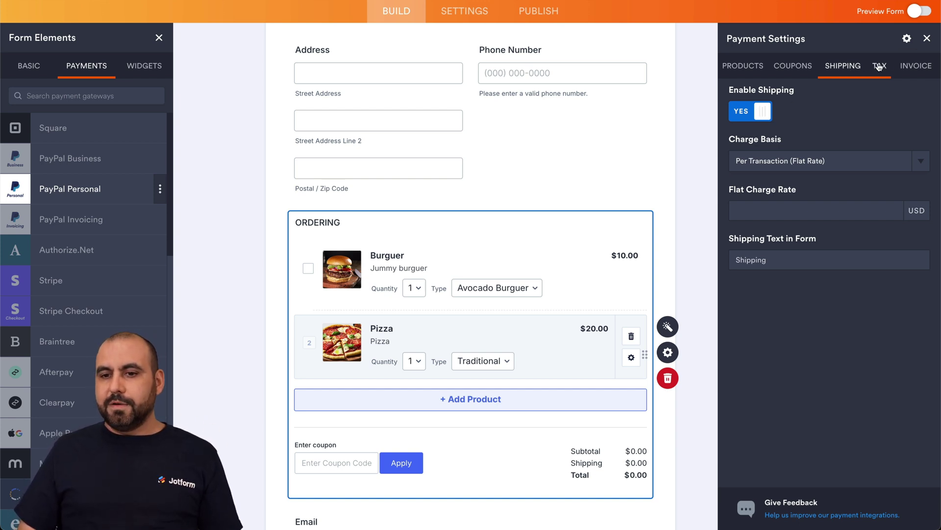
left_click(750, 114)
Step: Enable invoices for the payment element and look through the business details and email attachment settings
left_click(880, 65)
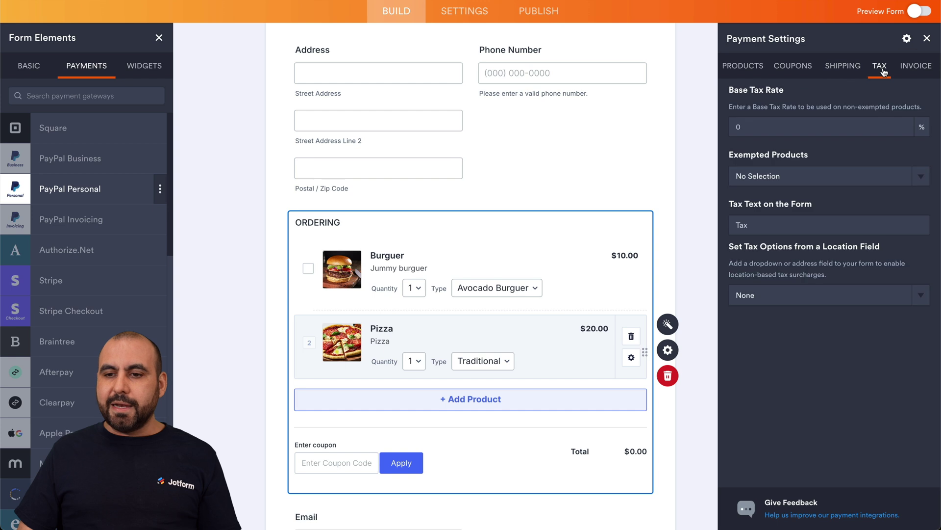
left_click(934, 65)
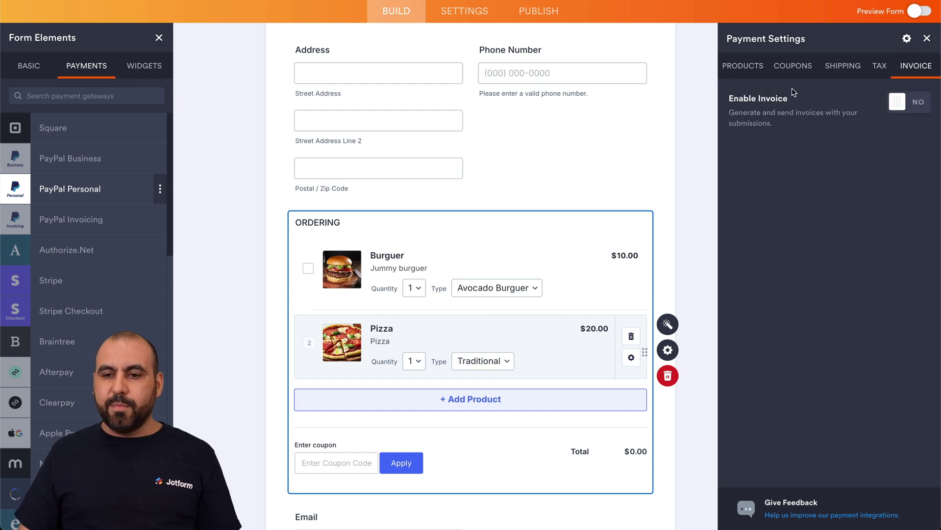
left_click(915, 101)
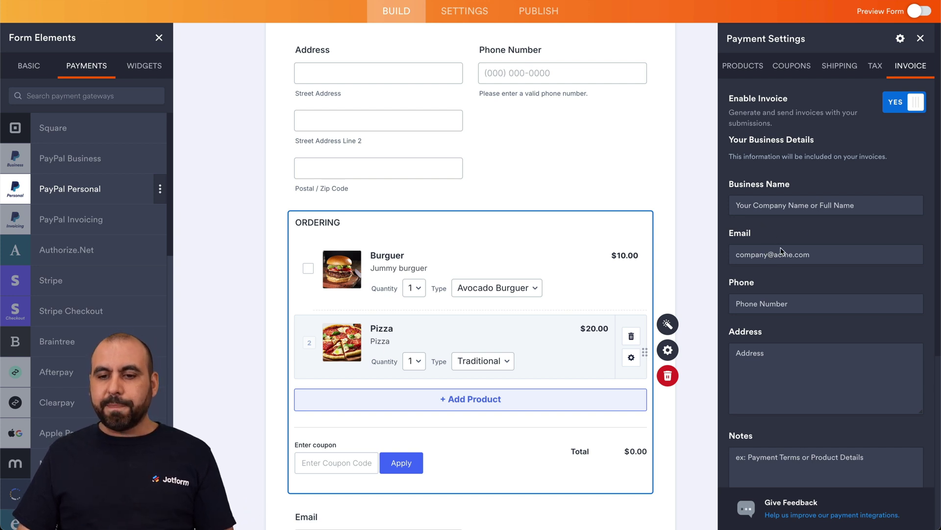
scroll(784, 254, "down", 5)
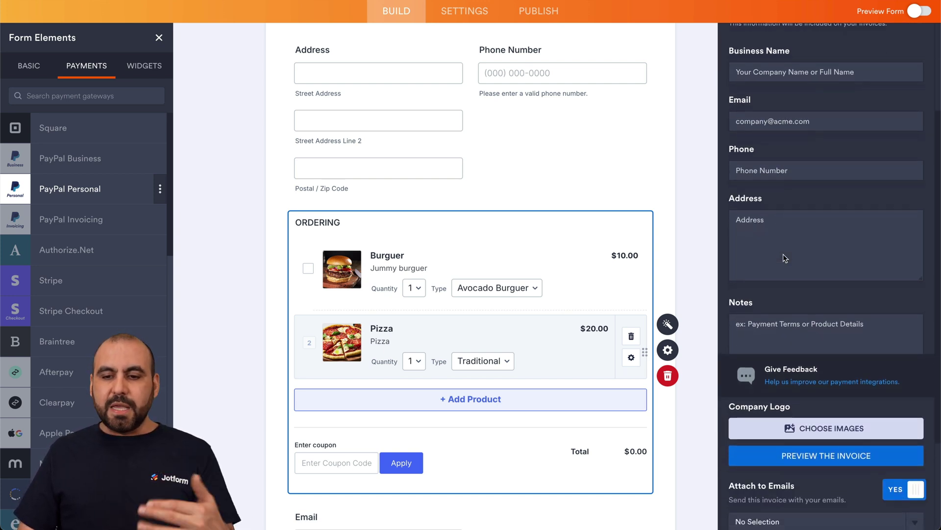
scroll(783, 254, "down", 2)
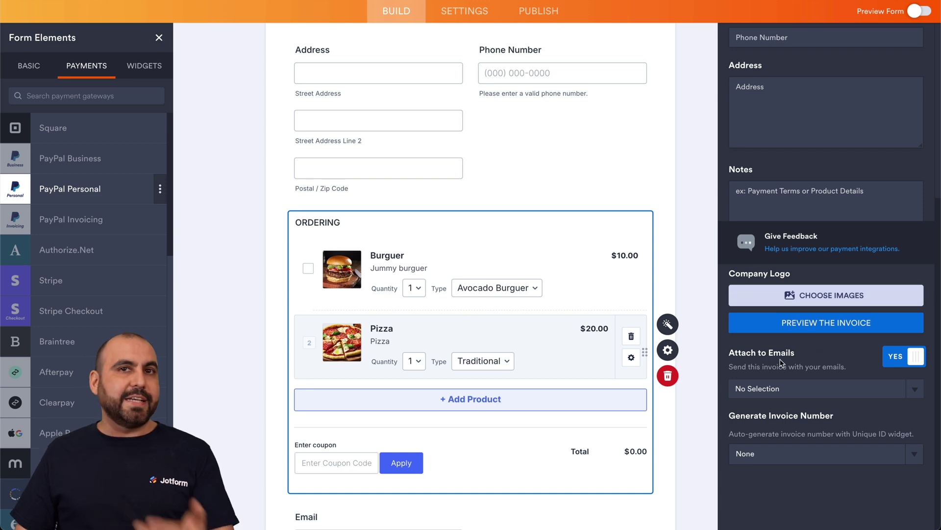
left_click(841, 388)
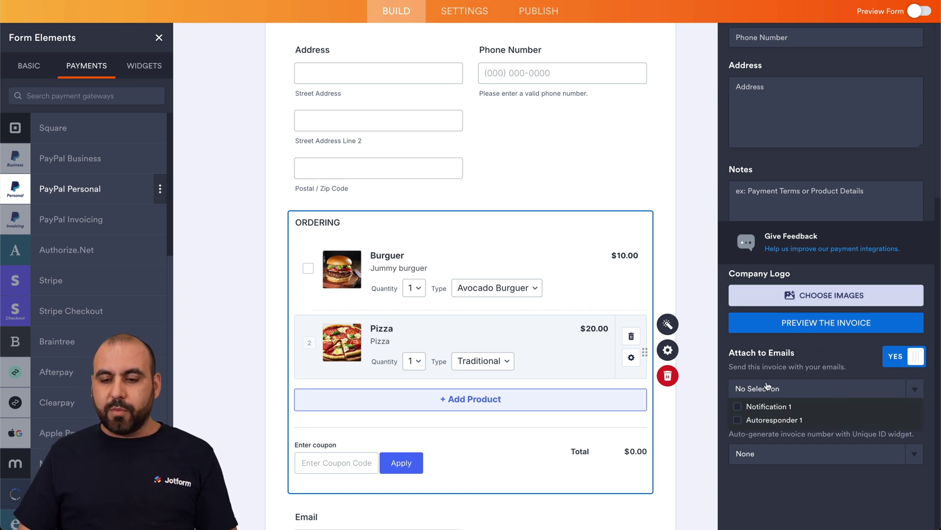
left_click(796, 358)
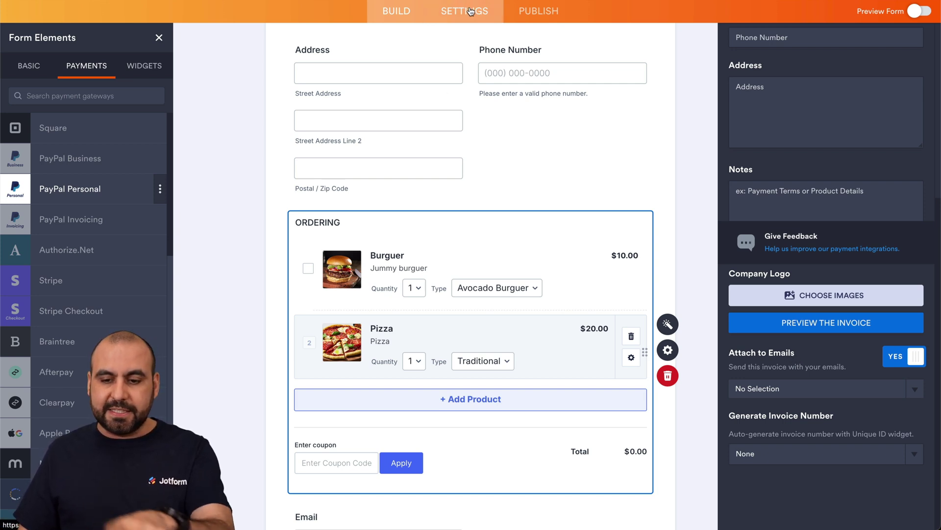
left_click(775, 389)
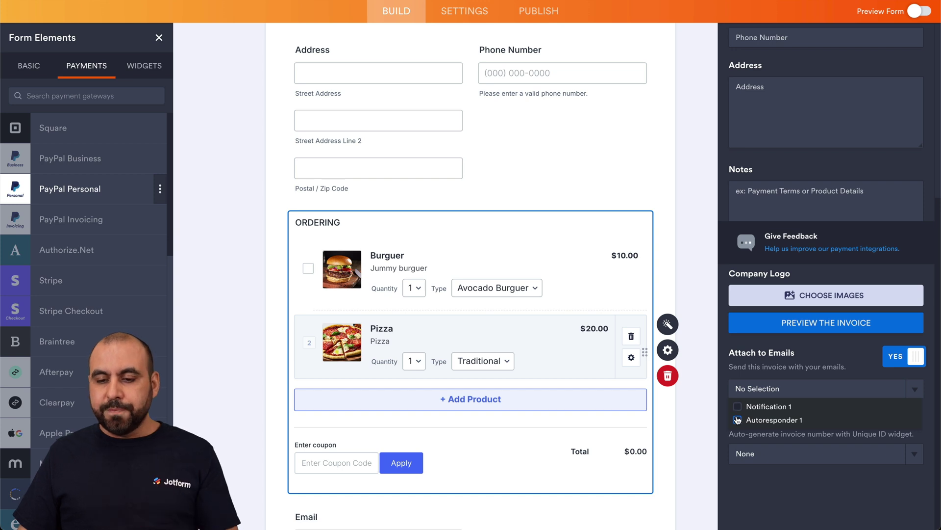
left_click(782, 478)
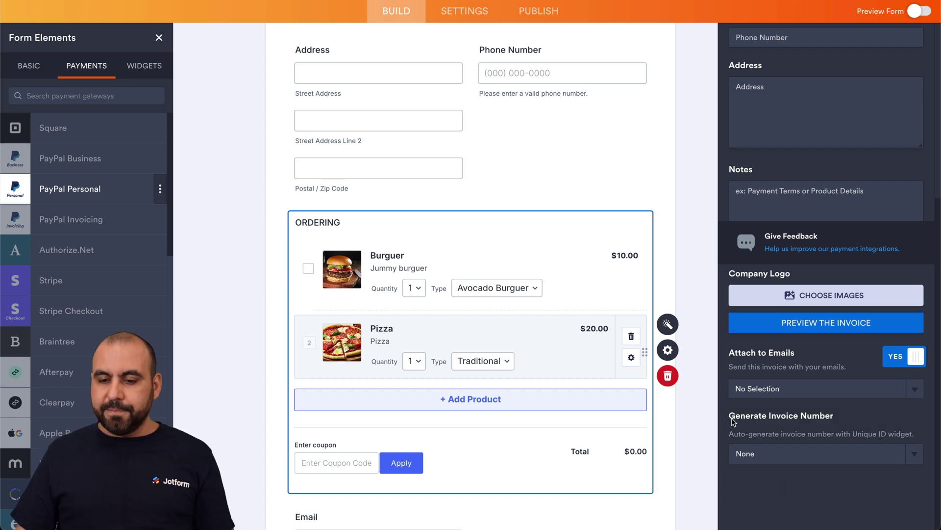
Step: Auto-generate the invoice number with an Invoice ID field on the form and close the payment settings
left_click(861, 455)
left_click(816, 479)
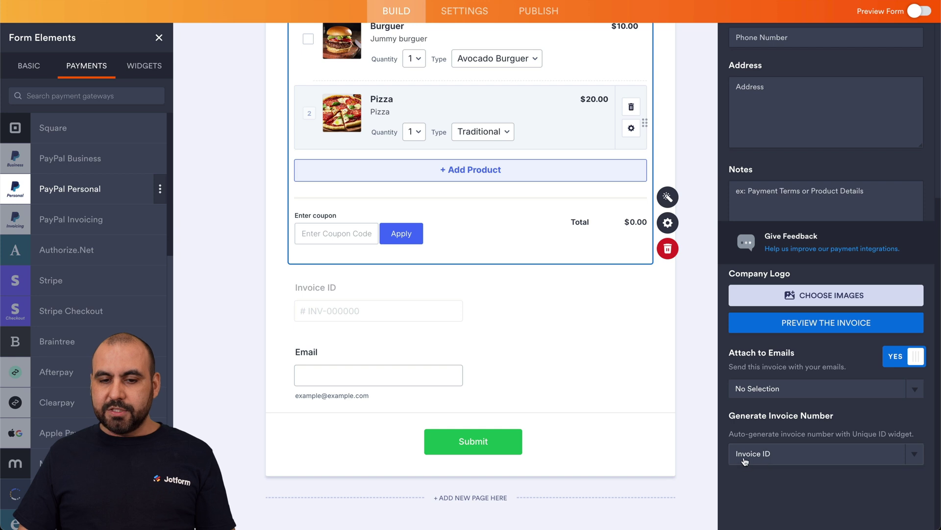
scroll(867, 418, "up", 5)
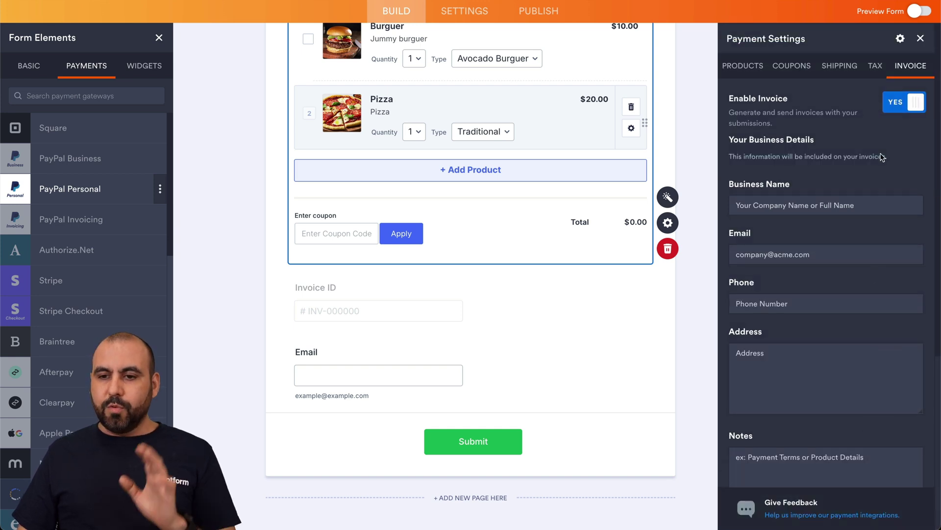
left_click(699, 238)
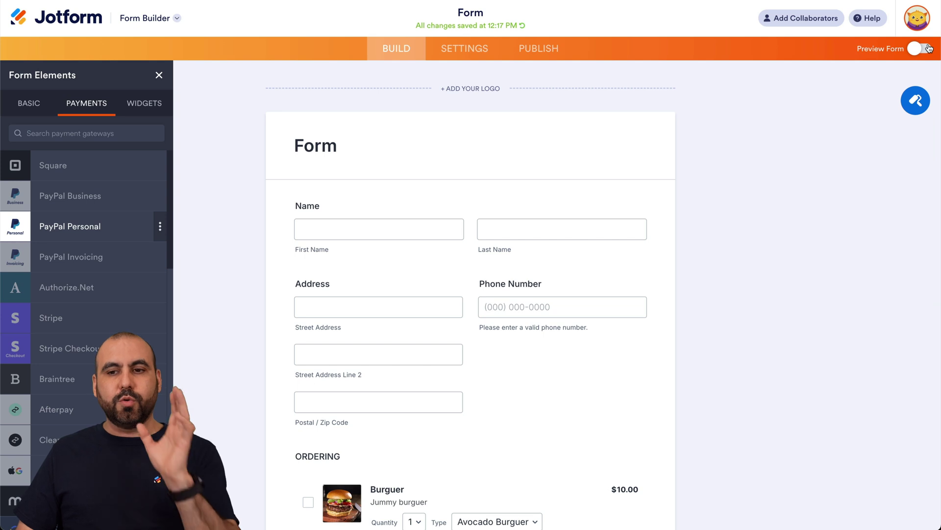
Step: Preview the form and fill it automatically with sample data, selecting the Burguer and Pizza products
left_click(916, 48)
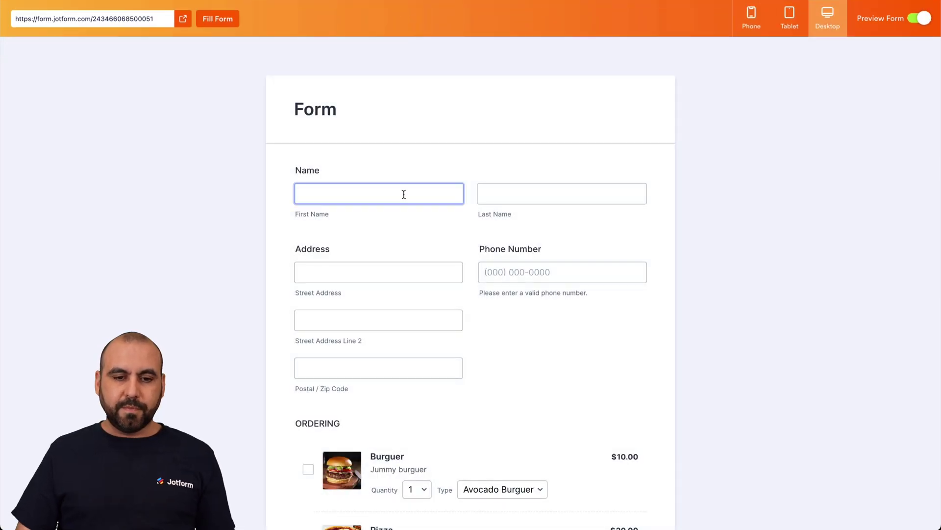
left_click(215, 23)
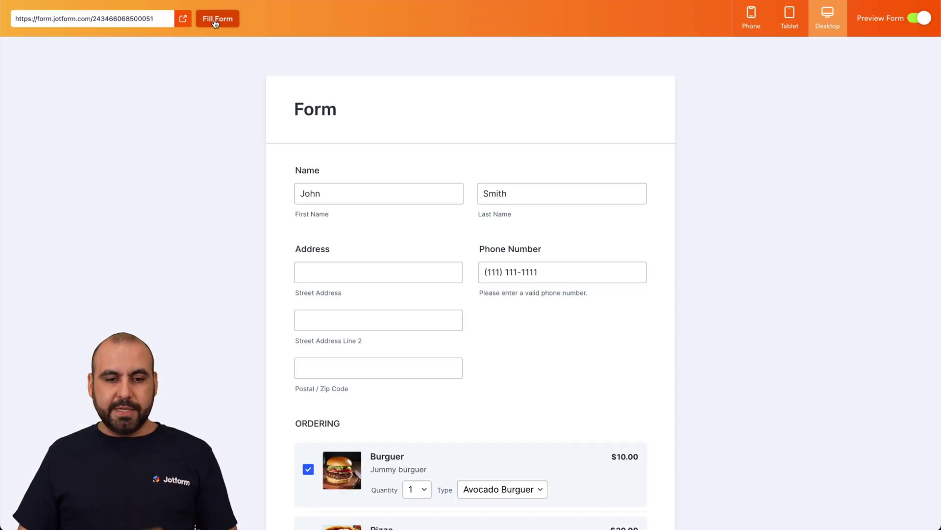
scroll(359, 197, "down", 3)
scroll(359, 198, "down", 3)
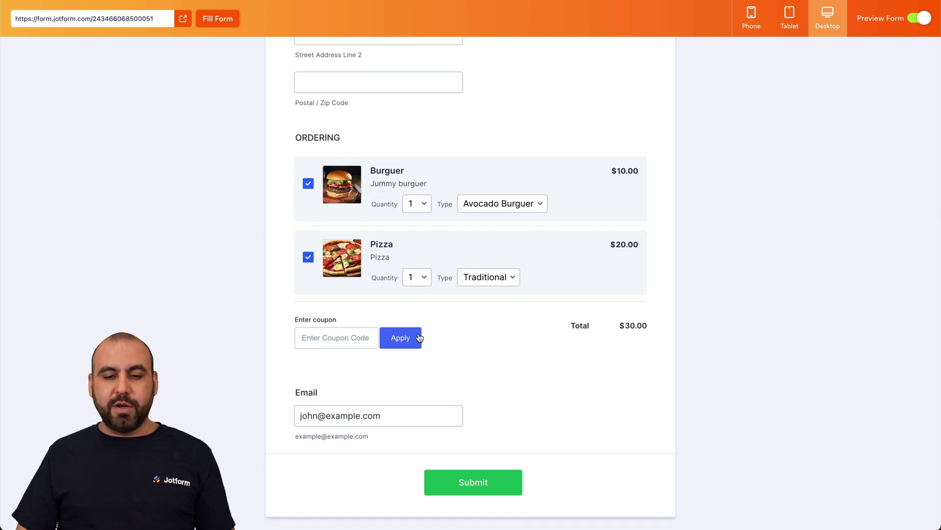
Step: Test the Burguer bulk pricing with a quantity of 10 and set the quantity back to 1
left_click(420, 203)
left_click(415, 329)
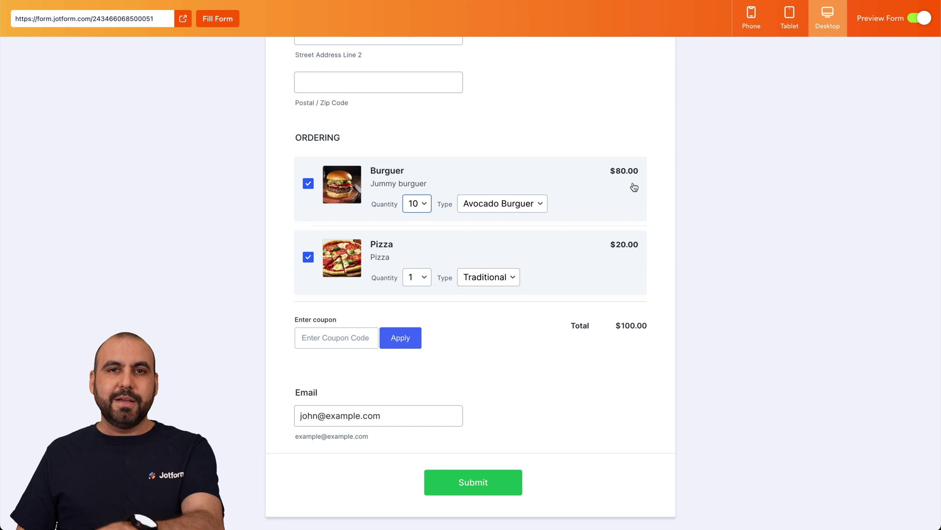
left_click(416, 203)
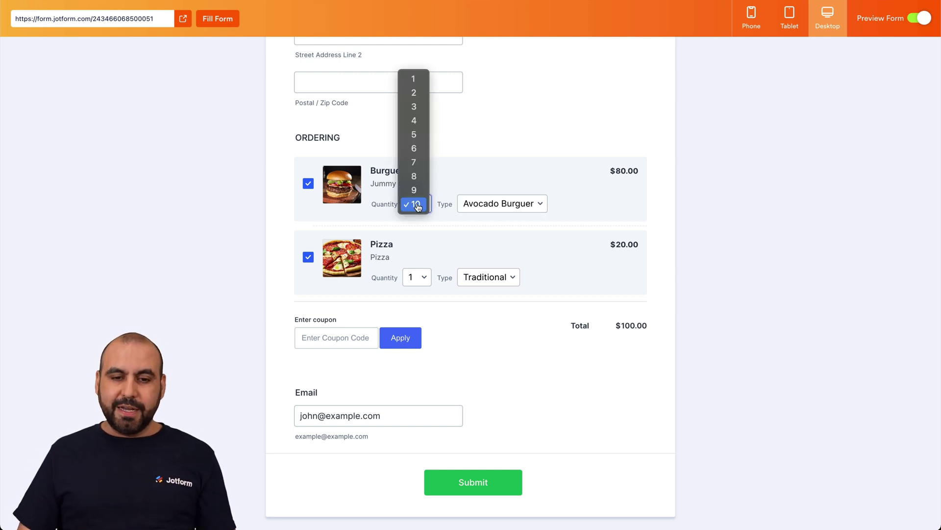
left_click(413, 79)
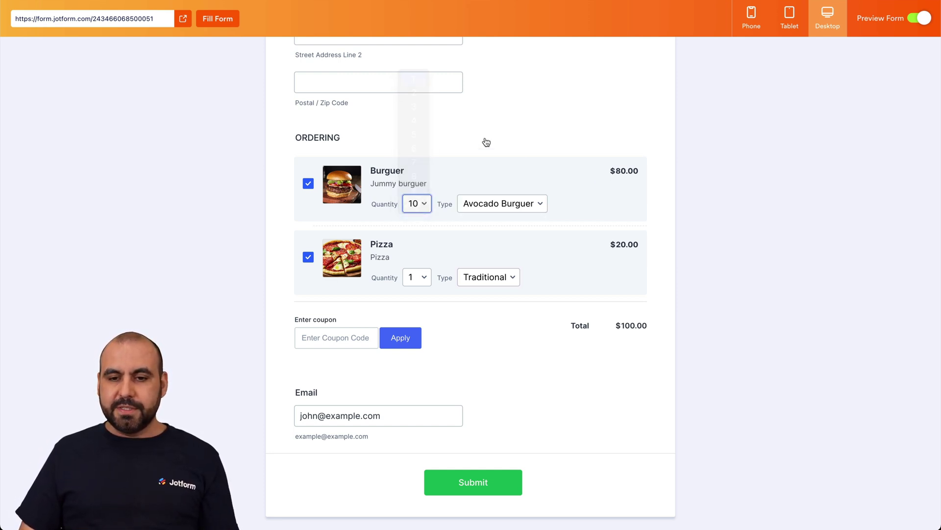
Step: Apply the coupon code 10OFF to the test order and submit the form
left_click(327, 338)
type("10OFF")
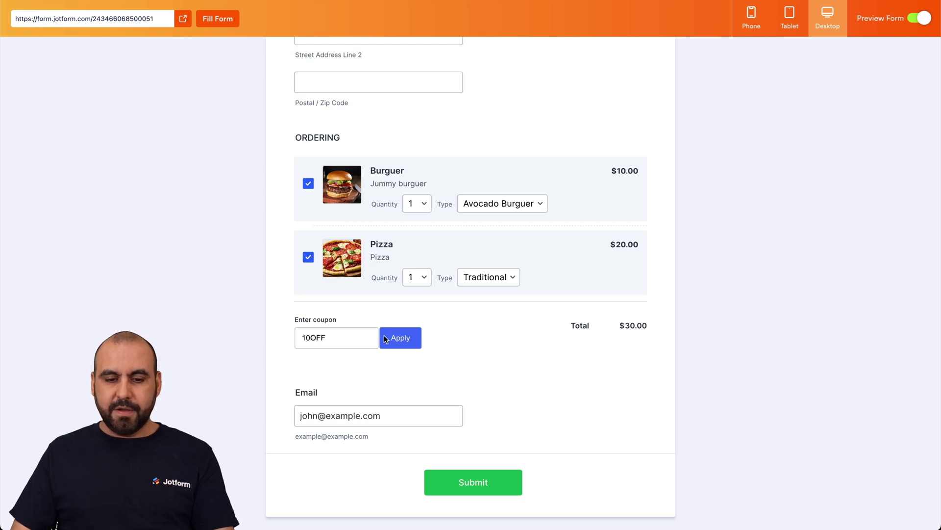
left_click(391, 339)
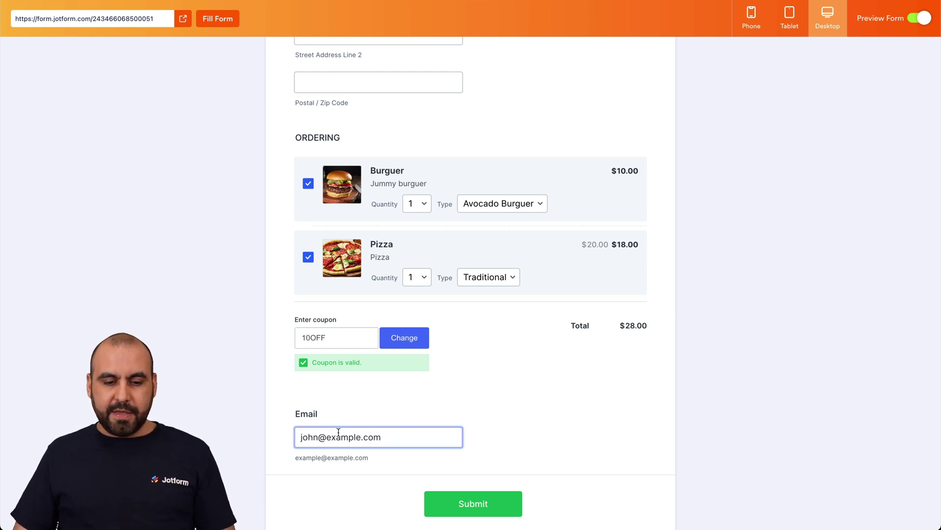
left_click(477, 507)
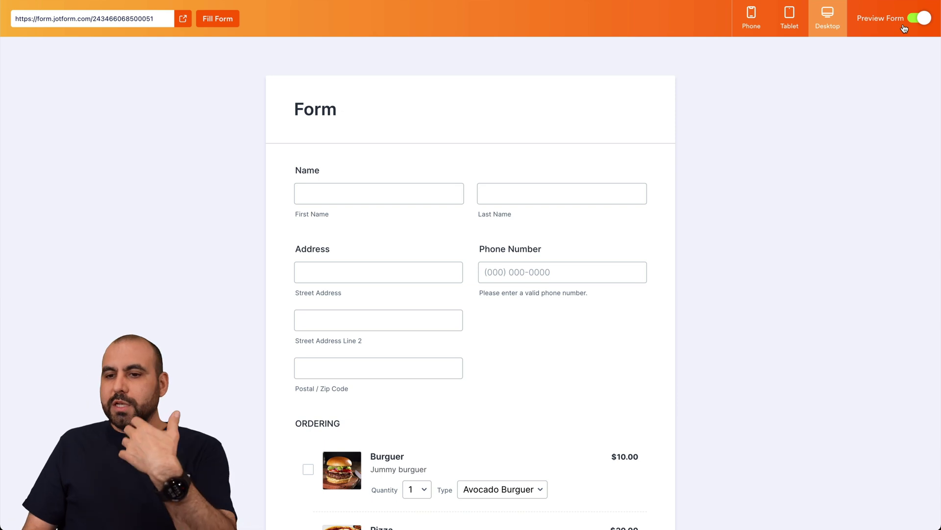
Step: Preview the form in the tablet and phone layouts and look through the phone version
left_click(790, 17)
left_click(757, 18)
scroll(461, 314, "down", 15)
scroll(460, 316, "up", 15)
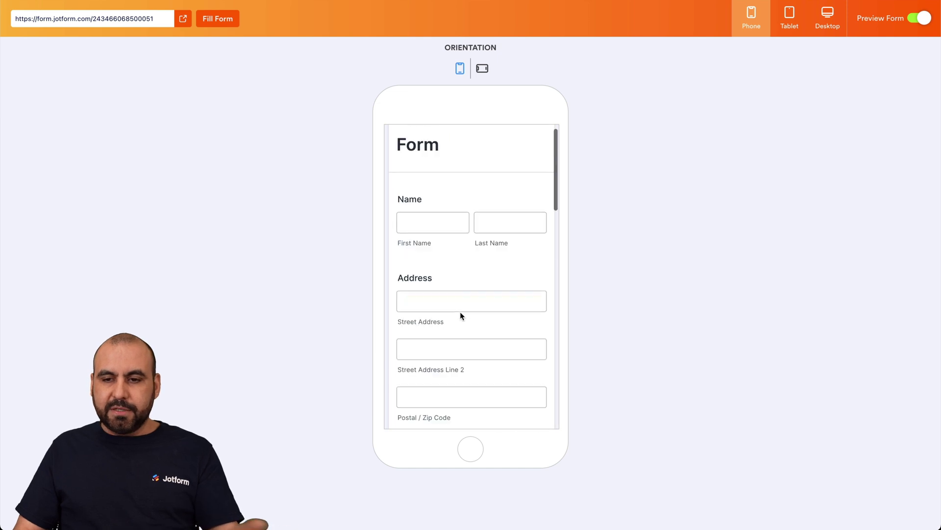
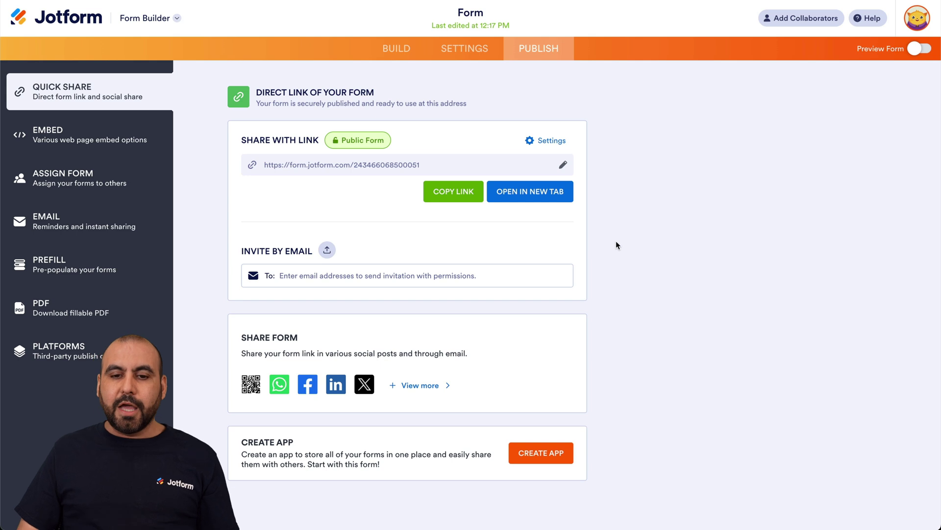
Step: Look through the published form's email invitation, social media and QR code sharing options
left_click(283, 282)
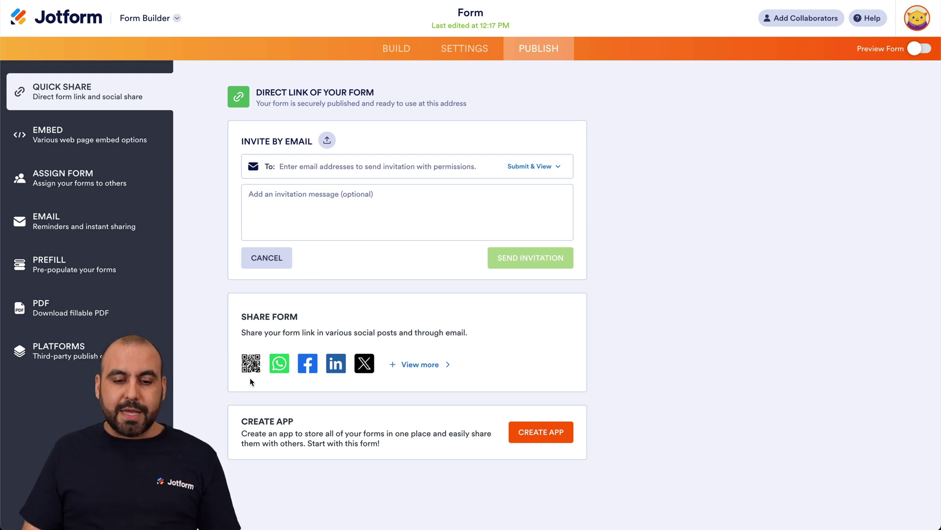
left_click(415, 364)
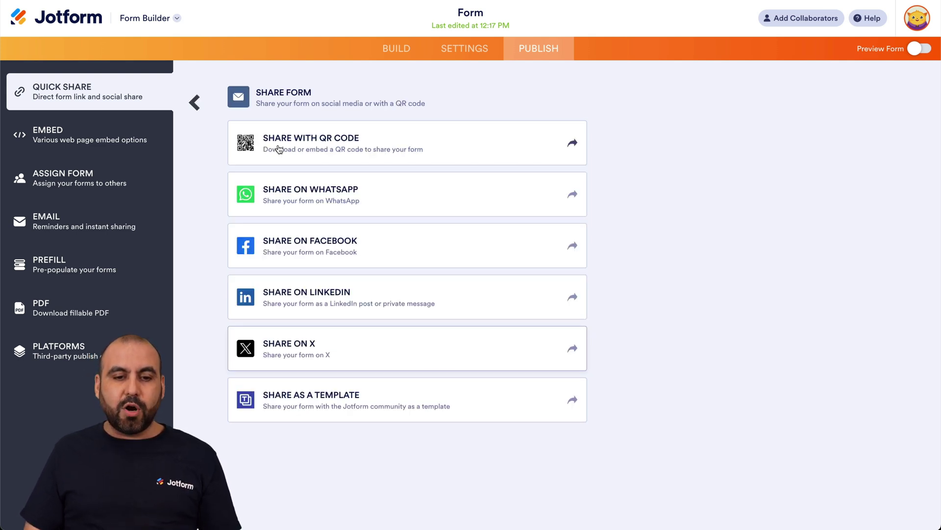
left_click(352, 143)
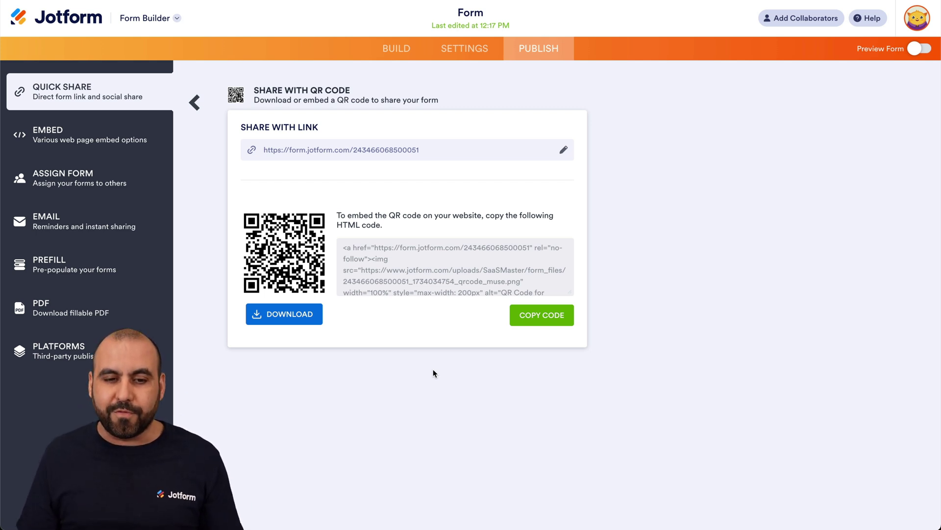
left_click(194, 102)
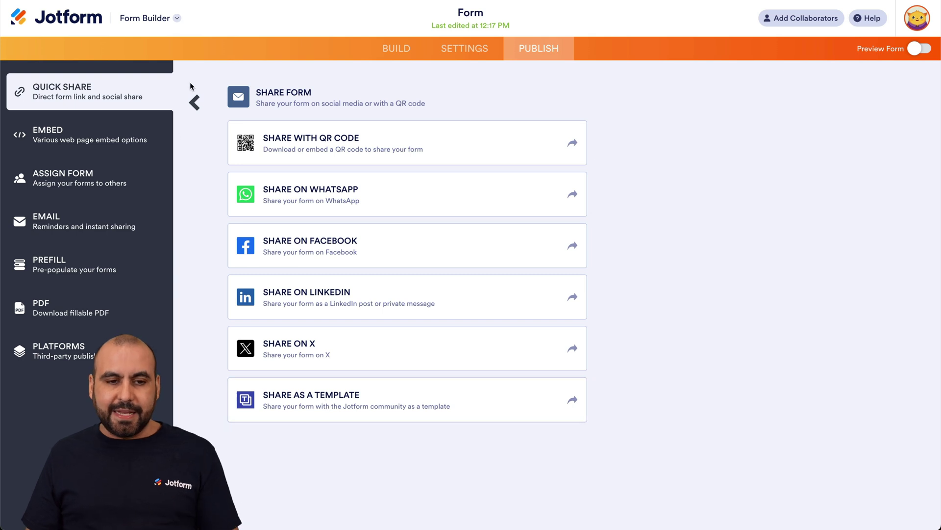
left_click(195, 103)
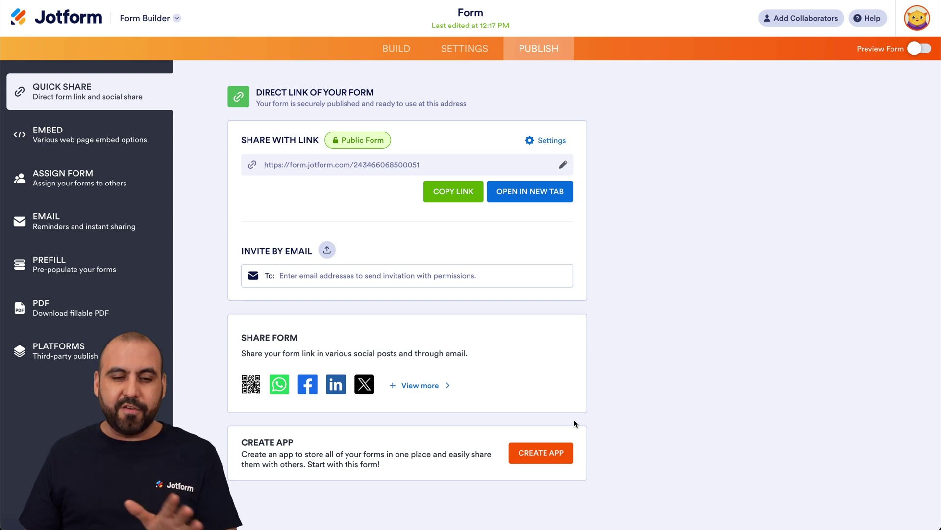
Step: Copy the form's iFrame embed code from the publishing options
left_click(81, 140)
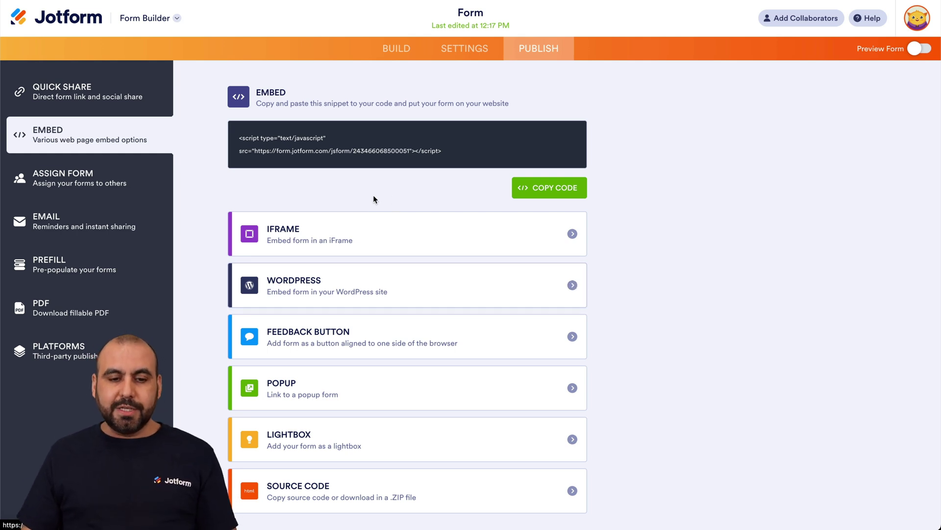
left_click(420, 239)
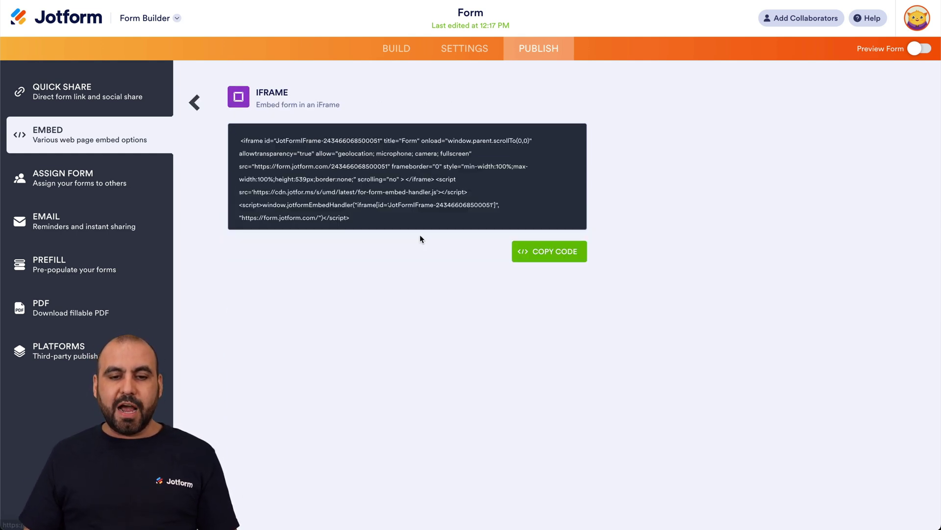
left_click(562, 260)
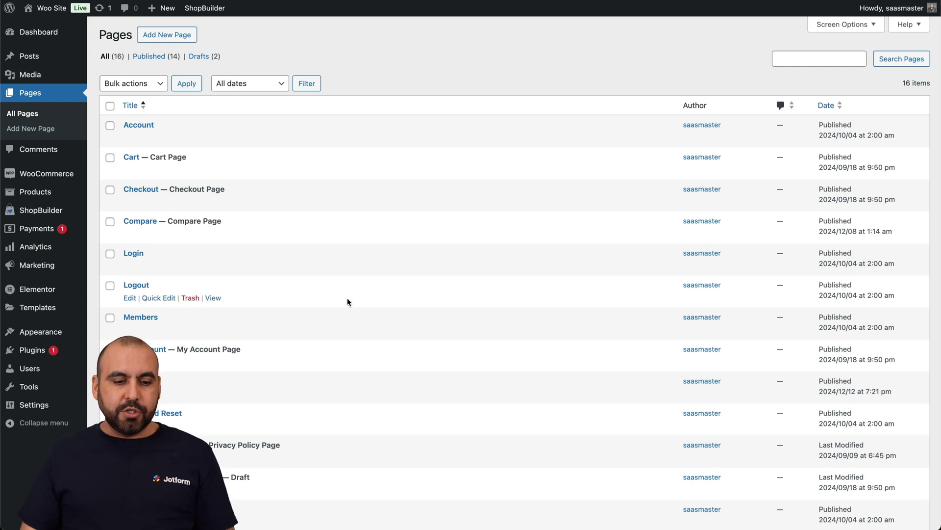
Step: Switch to WordPress, edit the Order page and add a Custom HTML block in the empty column beside the art gallery text
scroll(226, 368, "down", 4)
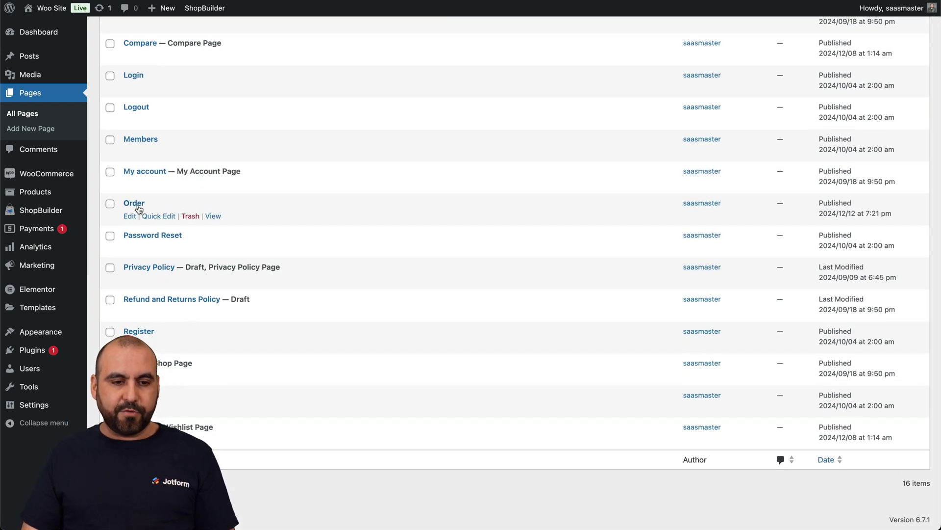
left_click(129, 217)
scroll(472, 416, "down", 10)
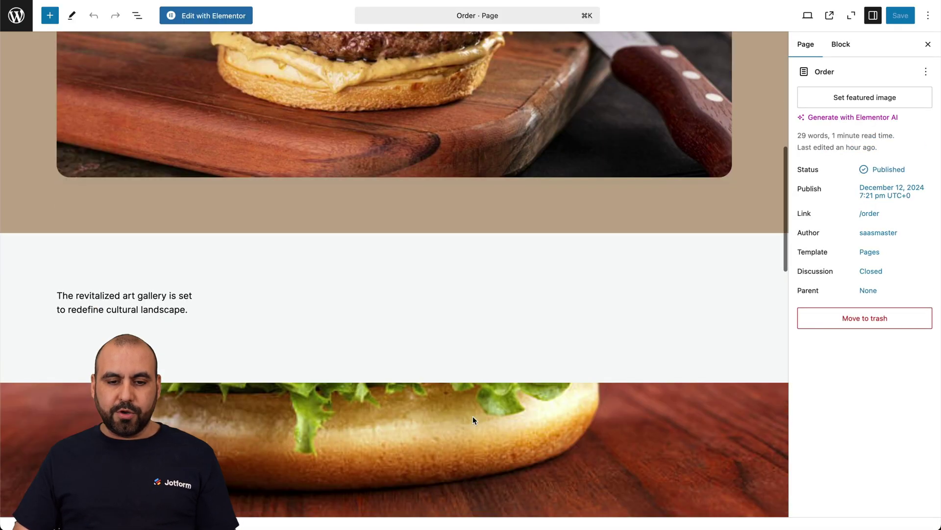
left_click(518, 297)
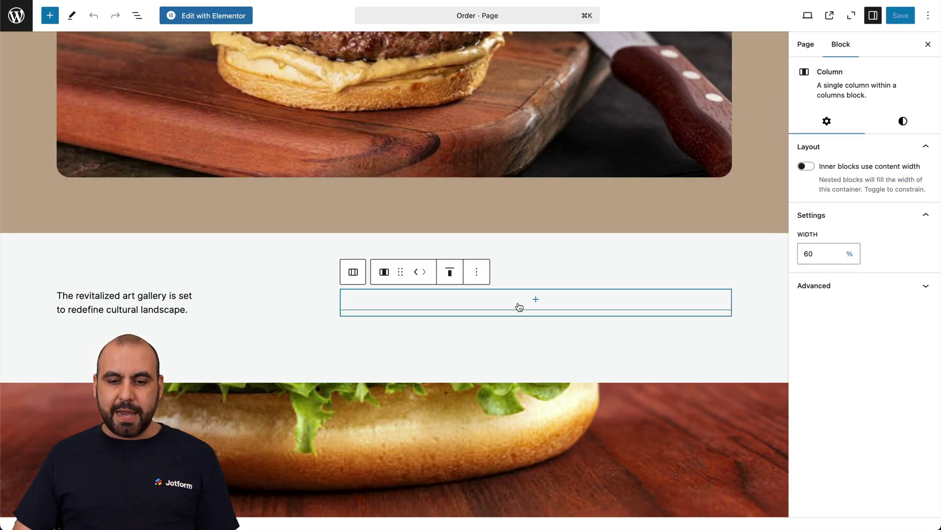
left_click(528, 308)
type("html")
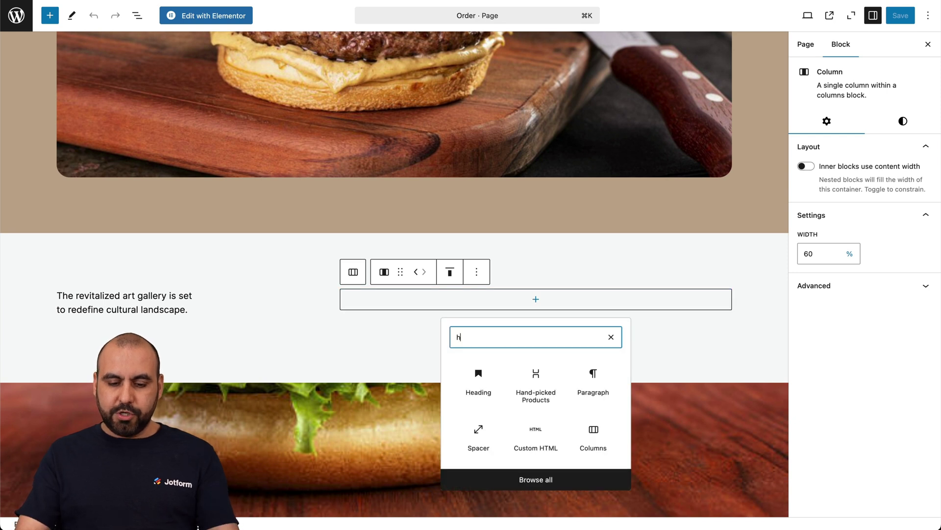
left_click(504, 392)
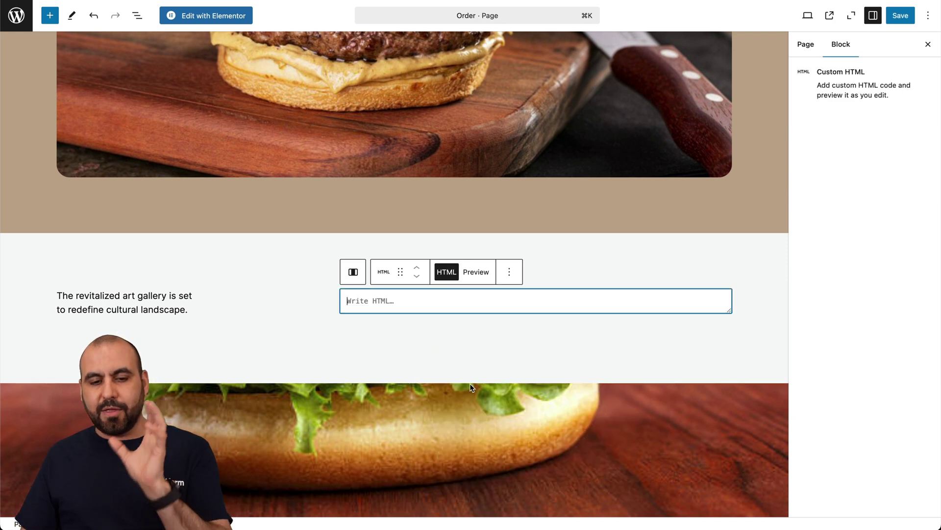
Step: Paste the form's iFrame embed code into the Custom HTML block and save the Order page
key("super+v")
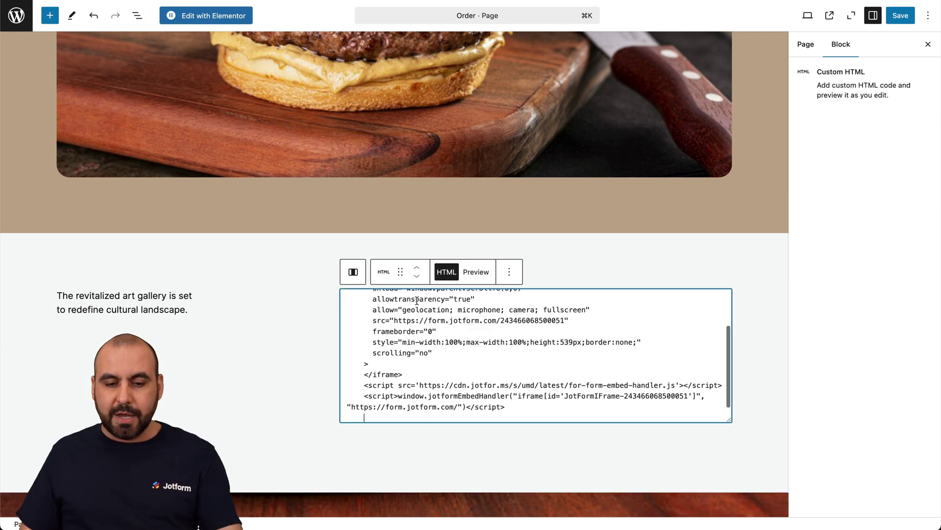
left_click(318, 376)
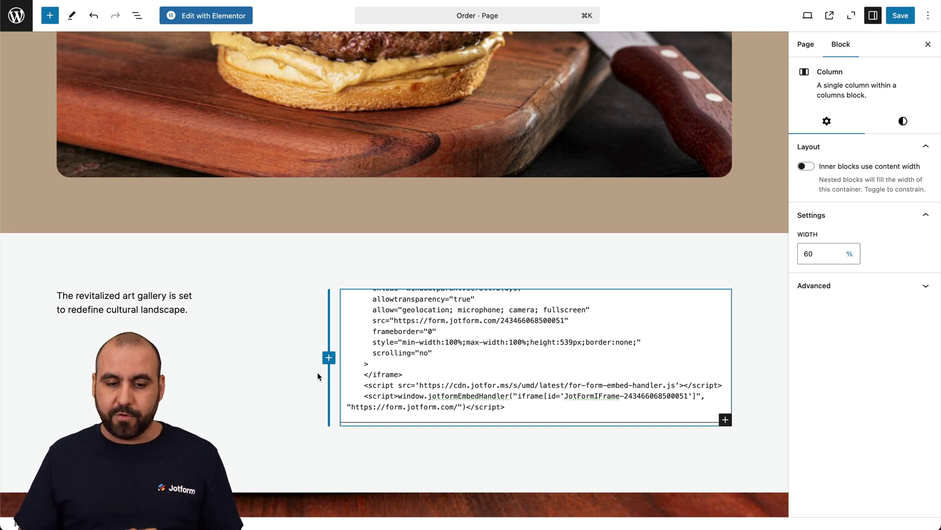
left_click(894, 16)
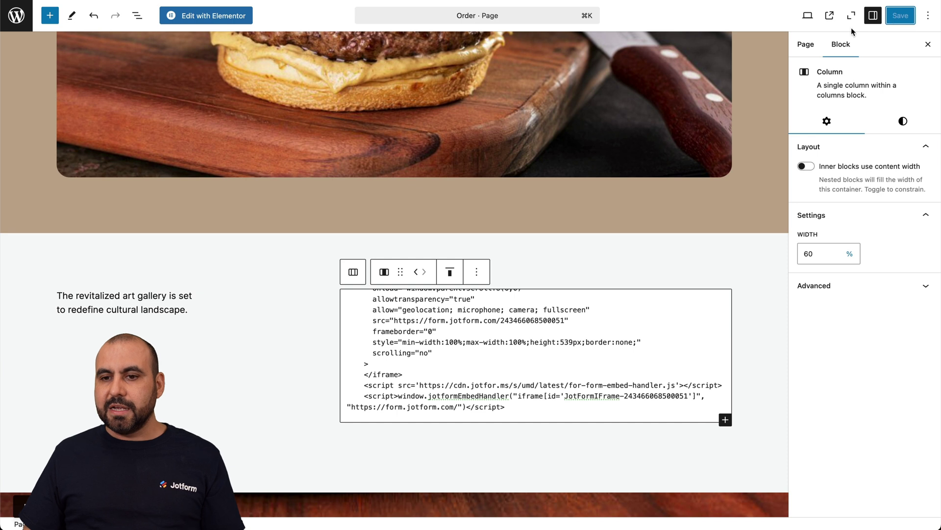
Step: View the published Order page and examine the embedded form's contact fields, products, coupon field and submission area
left_click(829, 15)
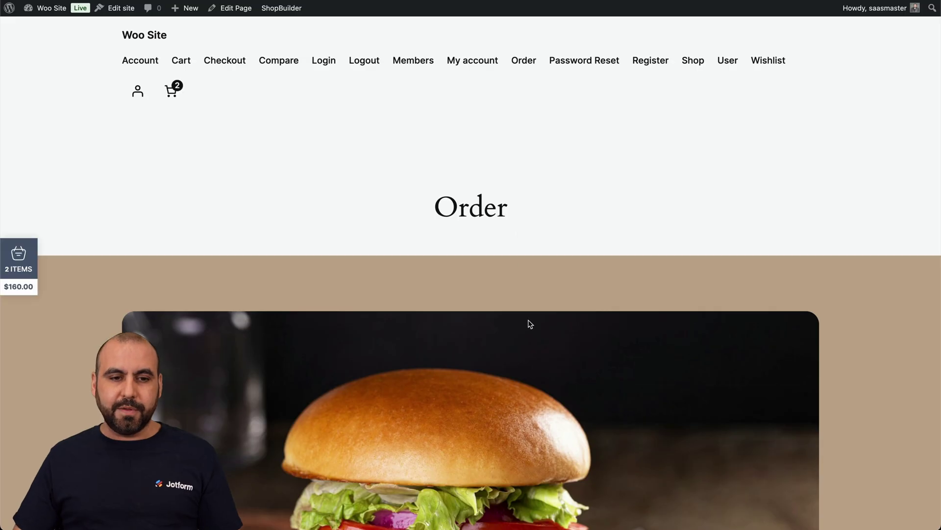
scroll(528, 324, "down", 10)
scroll(528, 323, "up", 8)
scroll(528, 324, "down", 12)
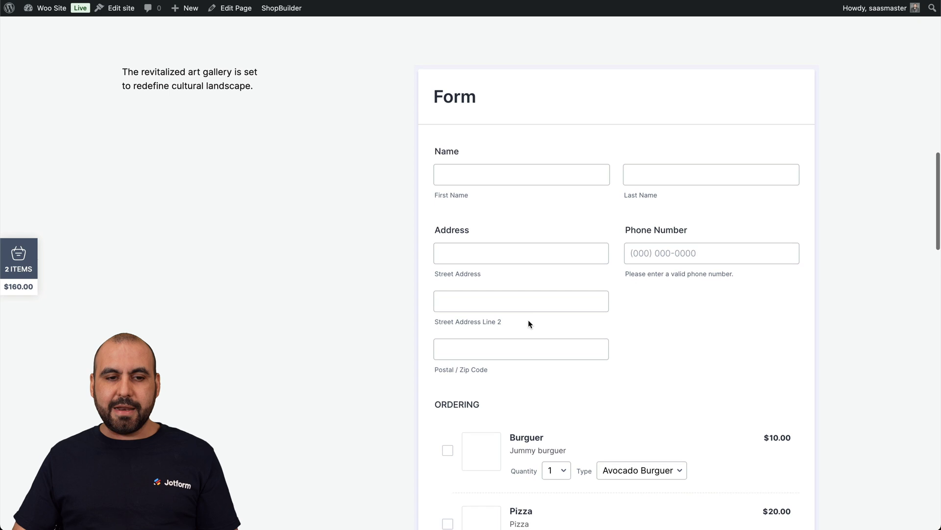
left_click(528, 320)
scroll(528, 320, "down", 3)
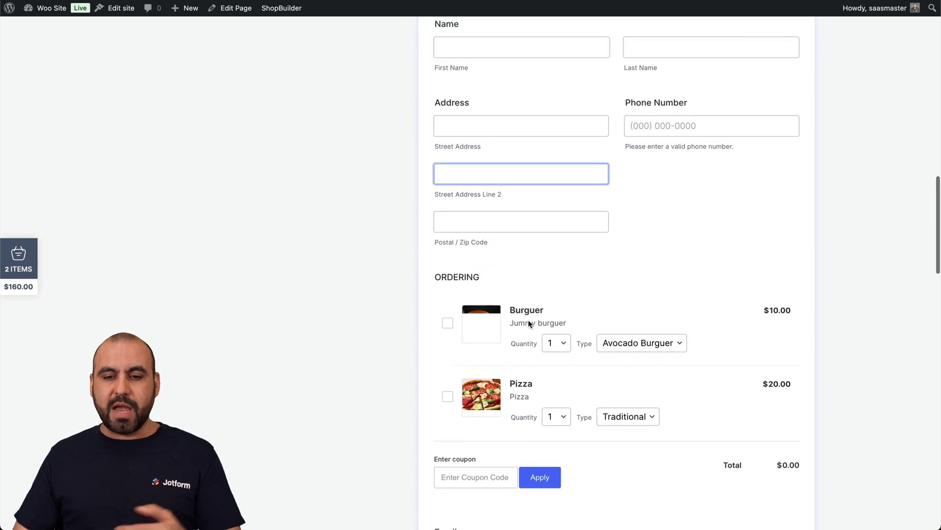
scroll(528, 319, "up", 3)
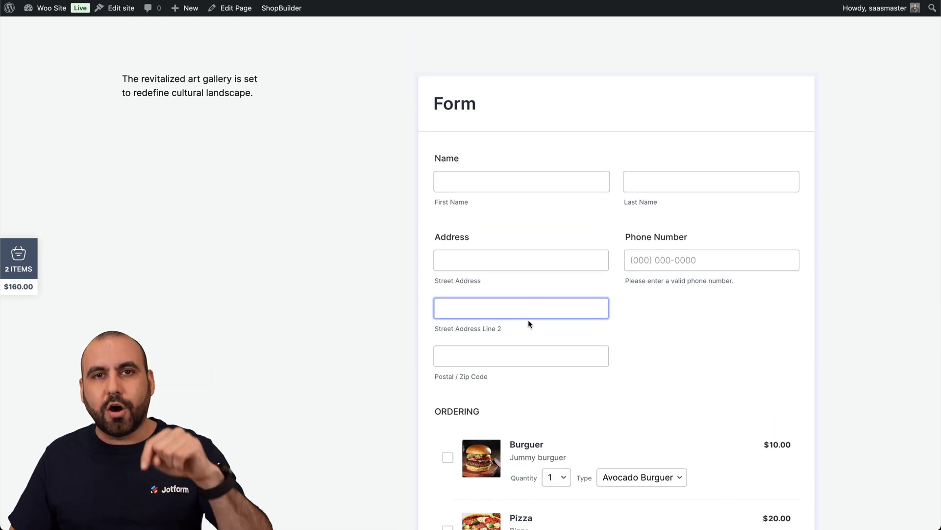
scroll(528, 320, "down", 1)
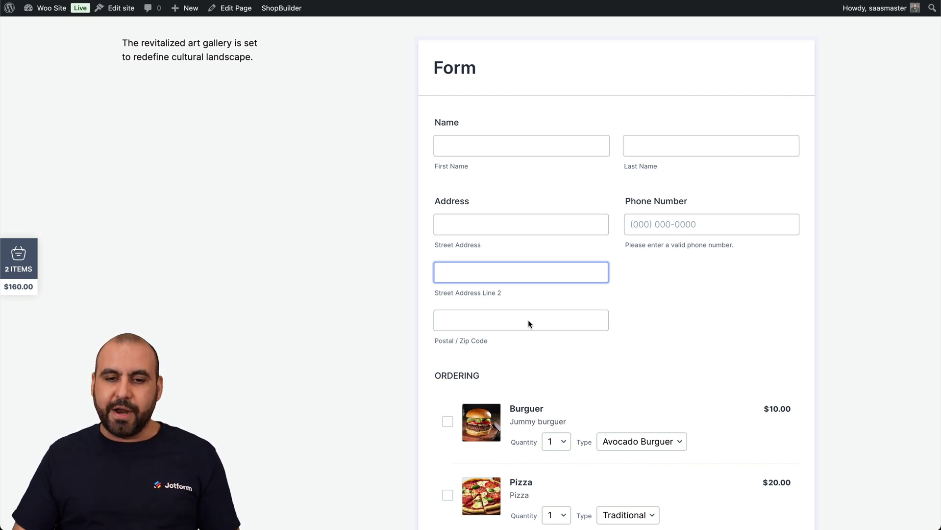
scroll(528, 320, "down", 5)
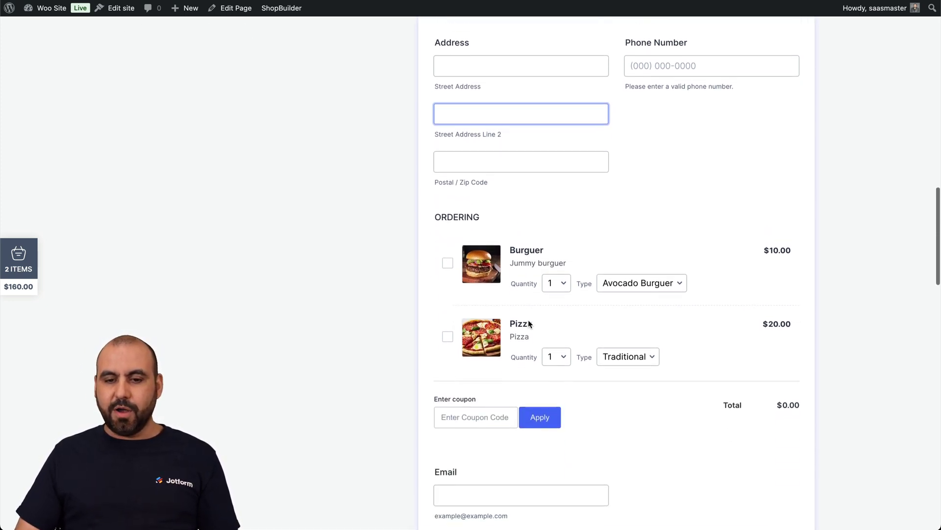
scroll(529, 322, "up", 2)
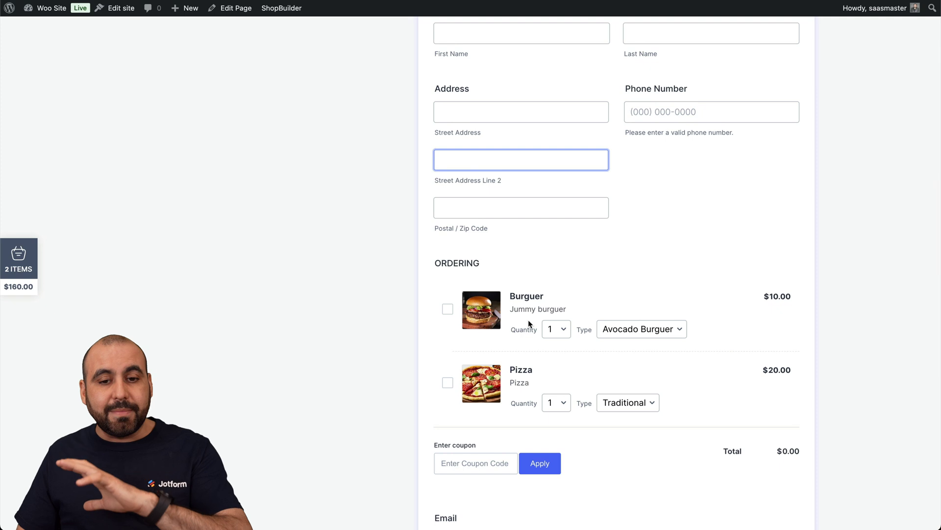
scroll(529, 322, "down", 4)
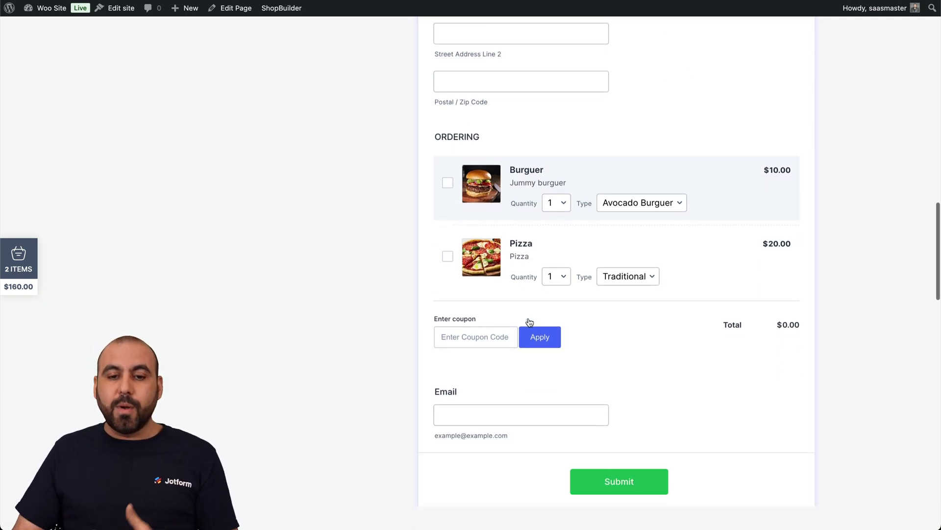
scroll(529, 322, "down", 2)
scroll(528, 322, "down", 2)
scroll(529, 320, "up", 7)
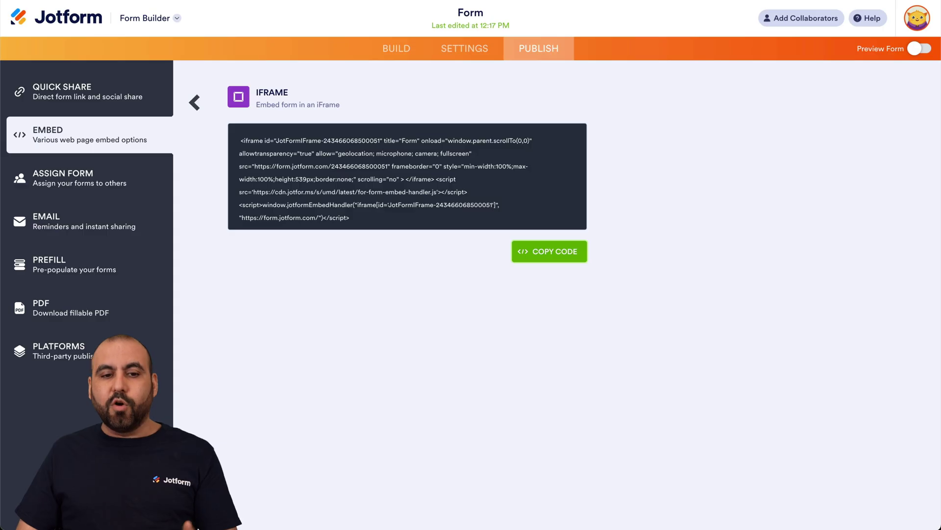
Step: Switch back to the Jotform form builder, open the Form Designer and change the form's heading to FOOD ORDER
left_click(391, 50)
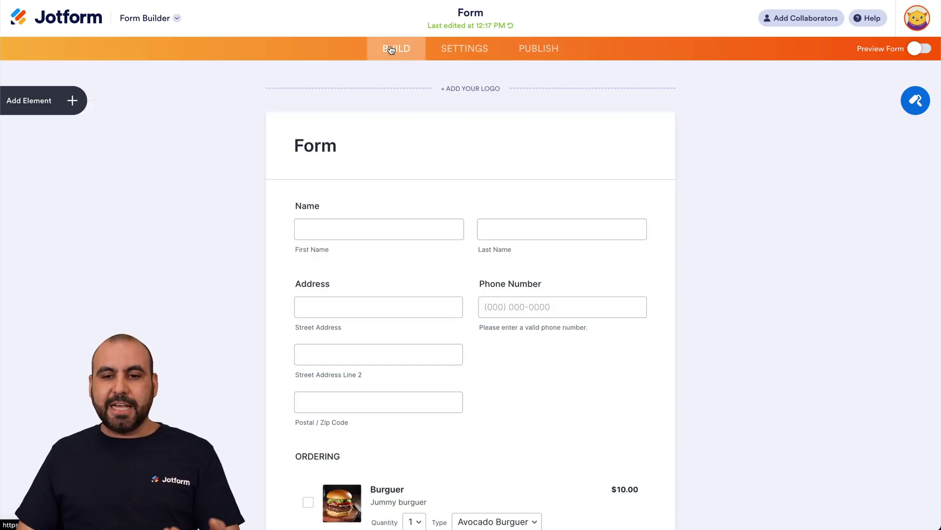
left_click(915, 102)
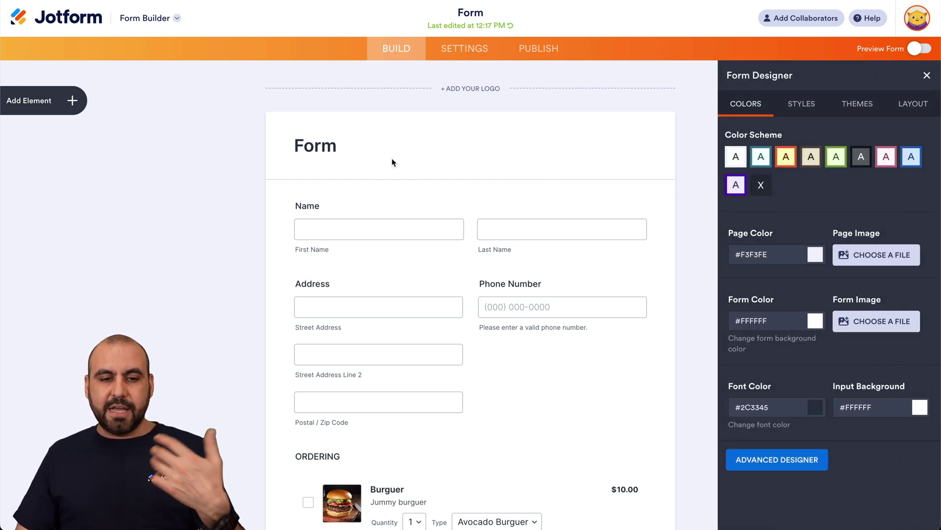
left_click(304, 143)
type("FOOD ORDER")
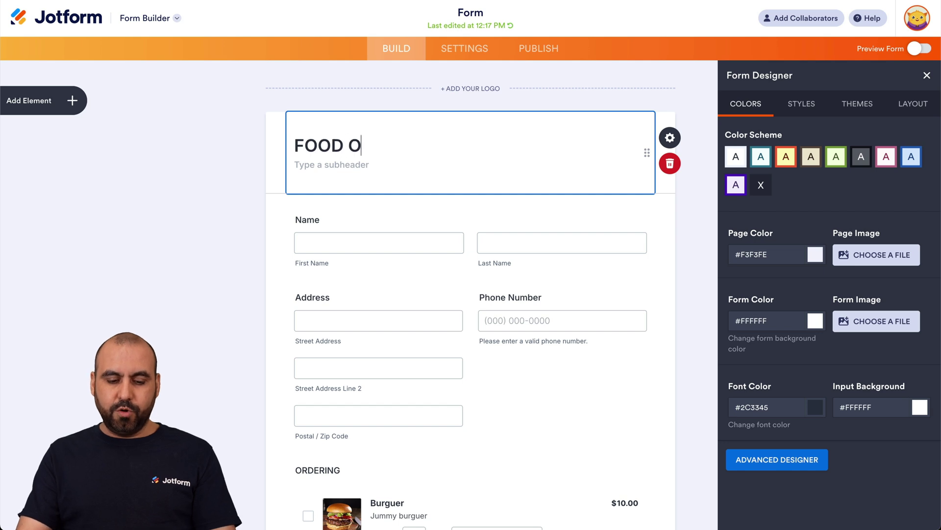
Step: Try several preset color schemes on the form, including the green one, and apply the yellow scheme with the red-orange page background
left_click(790, 156)
left_click(816, 158)
left_click(828, 160)
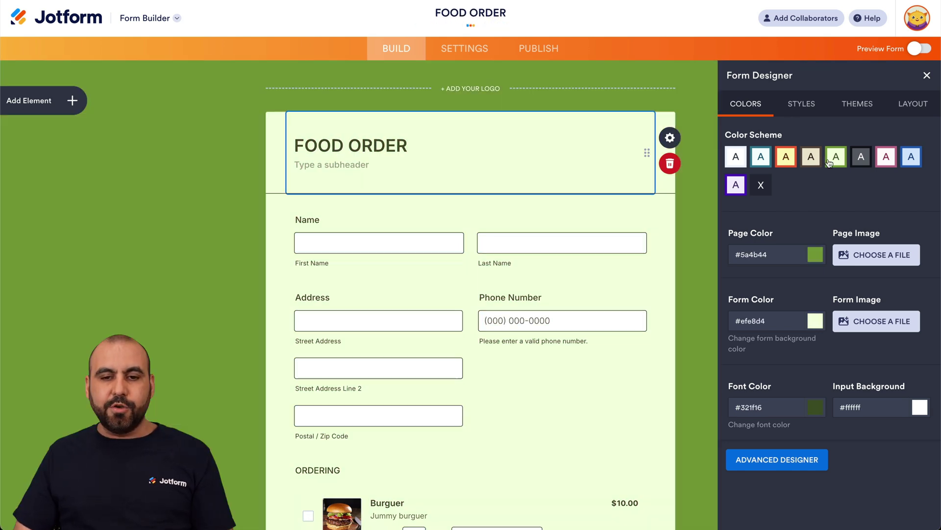
left_click(757, 159)
left_click(789, 162)
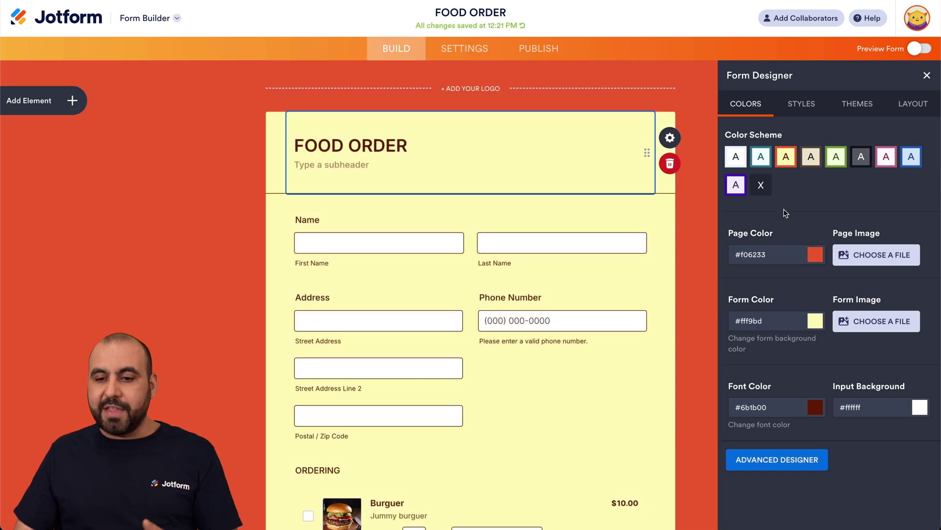
Step: Make the form's page color fully transparent by setting its opacity to 0
left_click(815, 255)
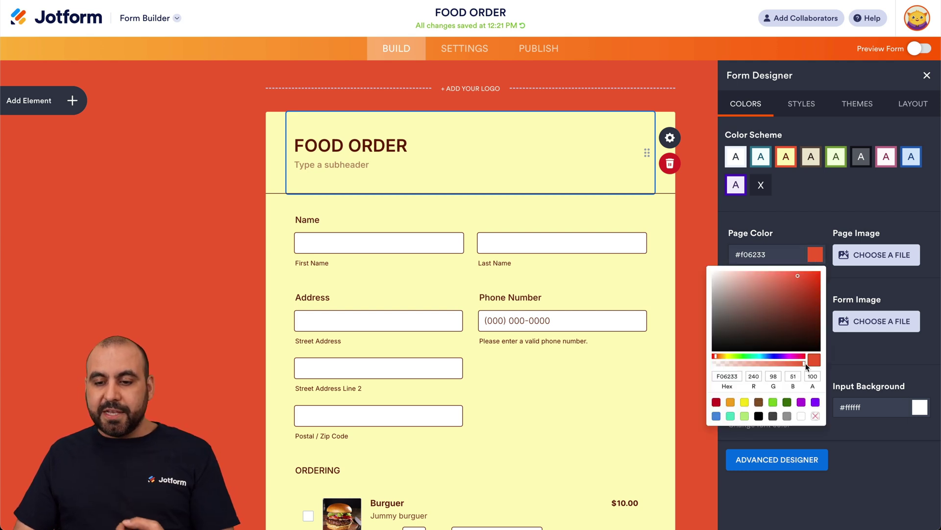
left_click_drag(803, 363, 708, 363)
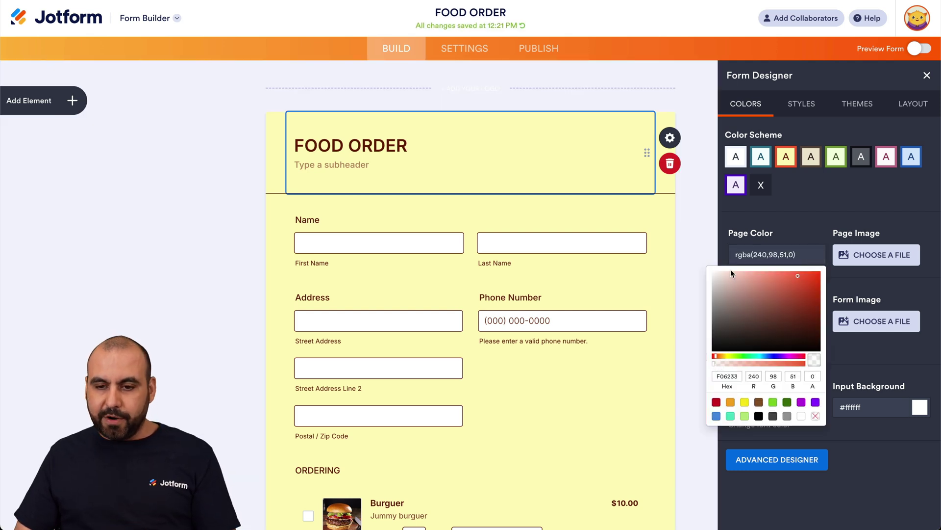
left_click(797, 218)
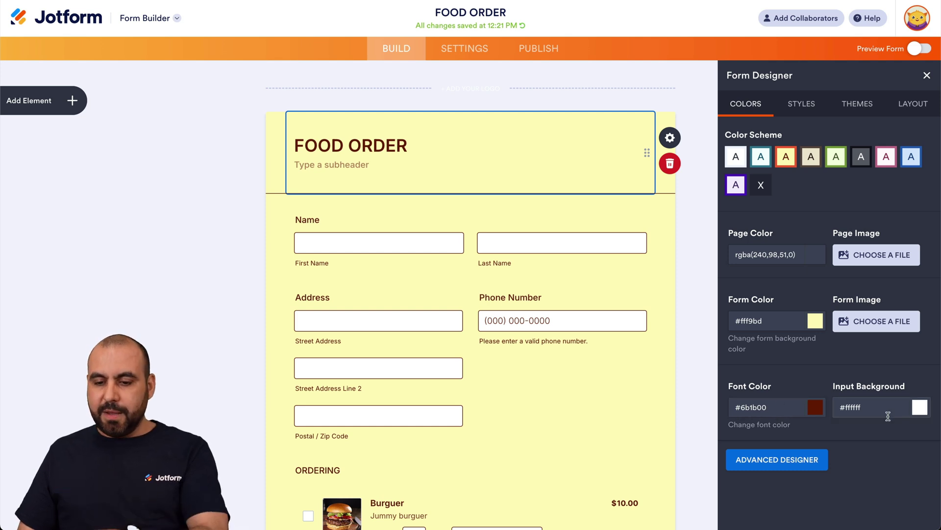
Step: Try the Sunset Hair theme, apply the Brick Wall theme to the form instead and check all its fields
left_click(800, 103)
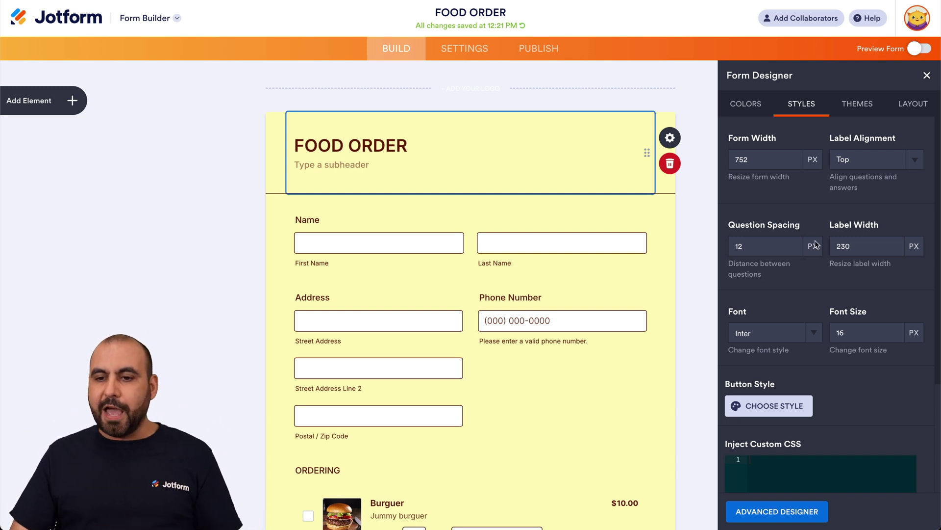
left_click(862, 104)
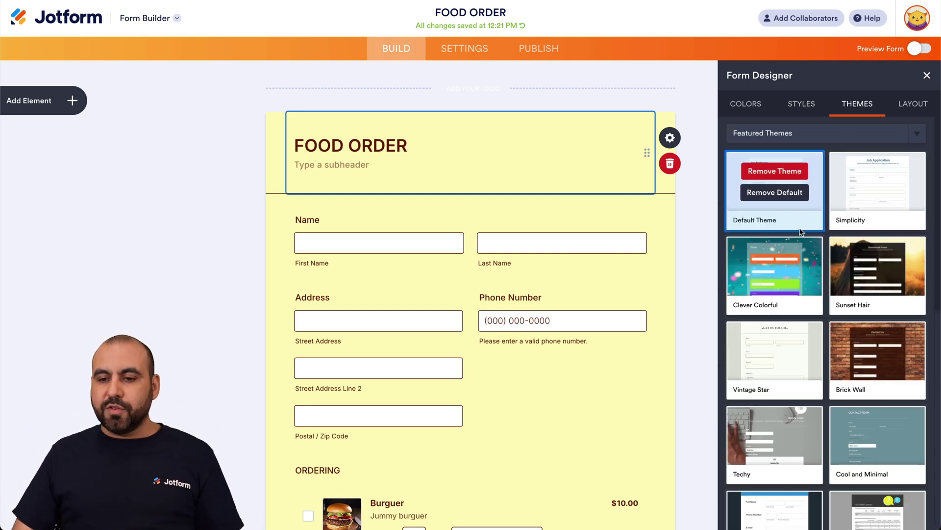
left_click(854, 260)
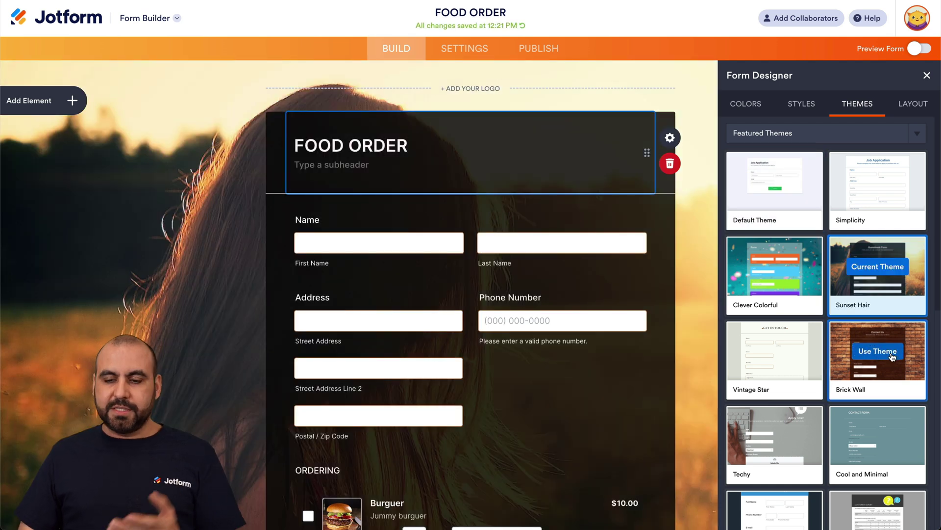
left_click(892, 357)
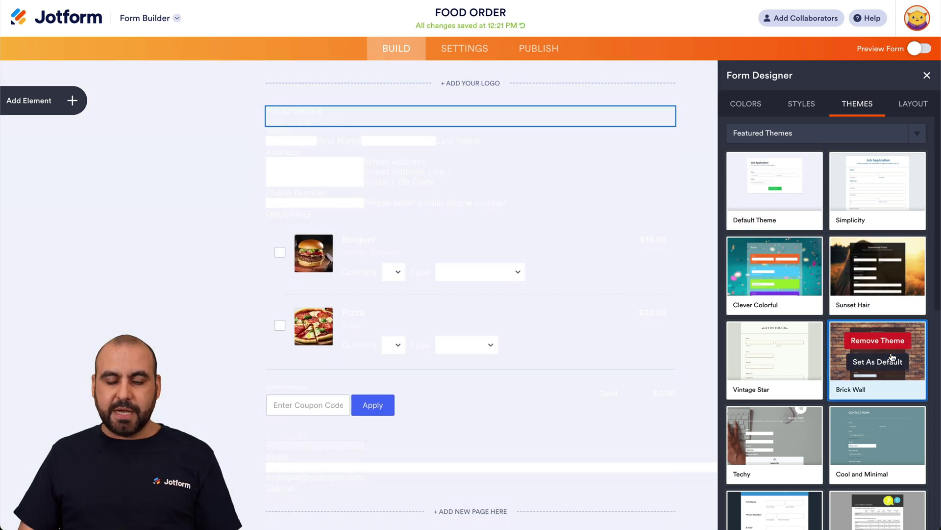
scroll(589, 358, "down", 7)
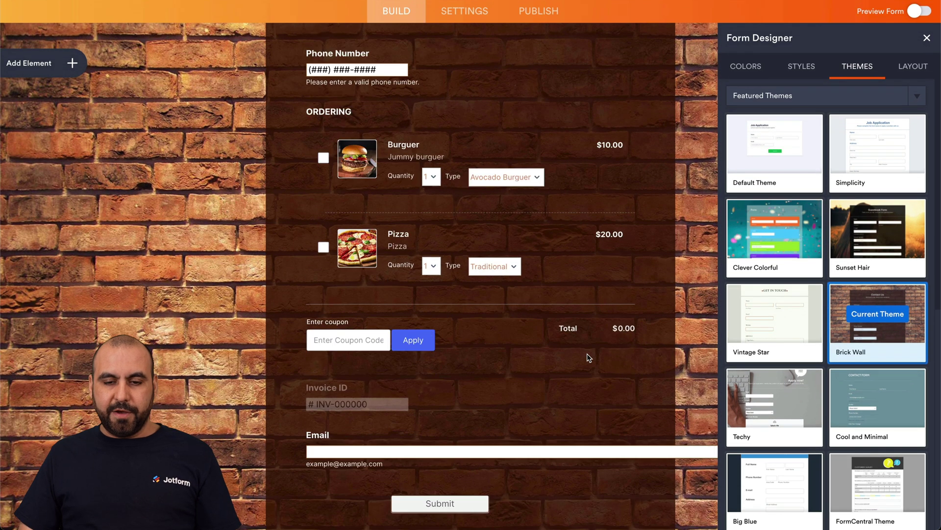
scroll(587, 355, "up", 7)
scroll(789, 355, "down", 2)
scroll(788, 355, "down", 10)
scroll(789, 355, "up", 12)
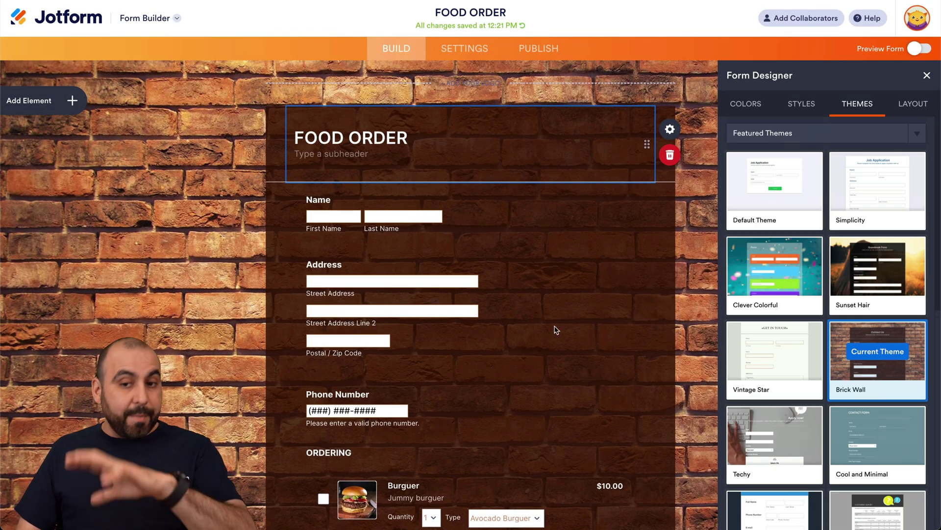
Step: Change the form's layout to Card Form with a single question per page
left_click(761, 104)
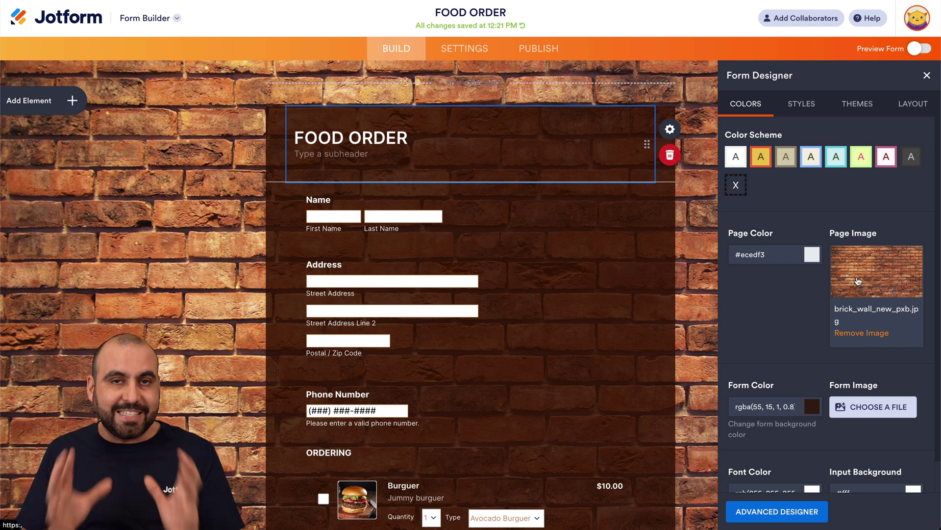
left_click(910, 101)
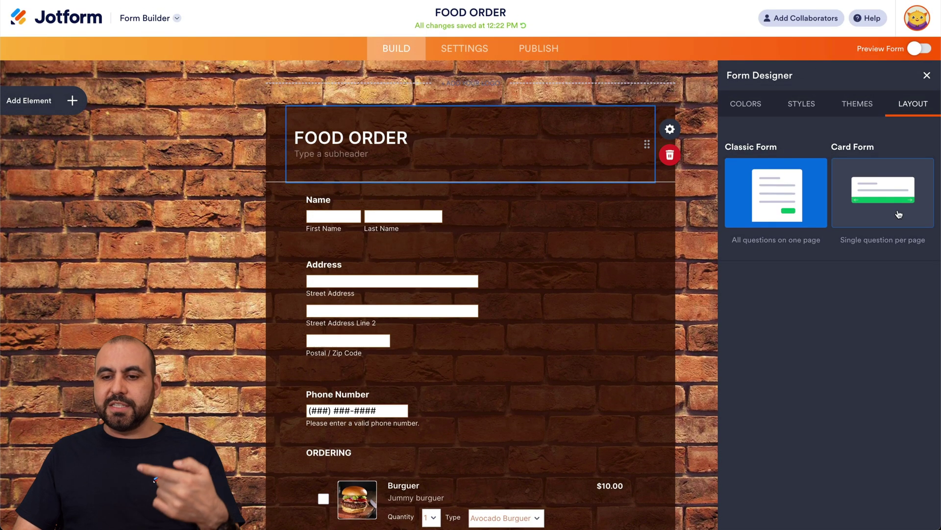
left_click(898, 214)
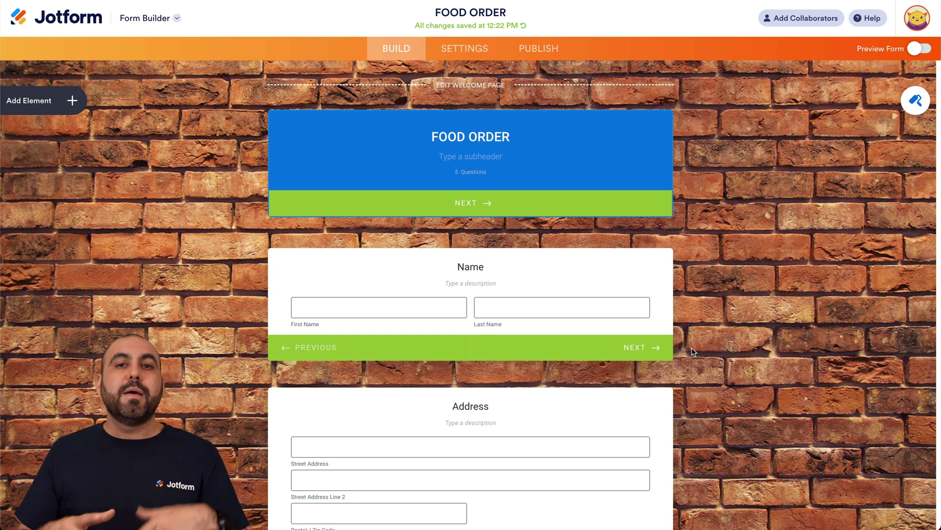
Step: Preview the card form and go through its welcome, title, name, address, phone number, ordering and email cards
left_click(920, 48)
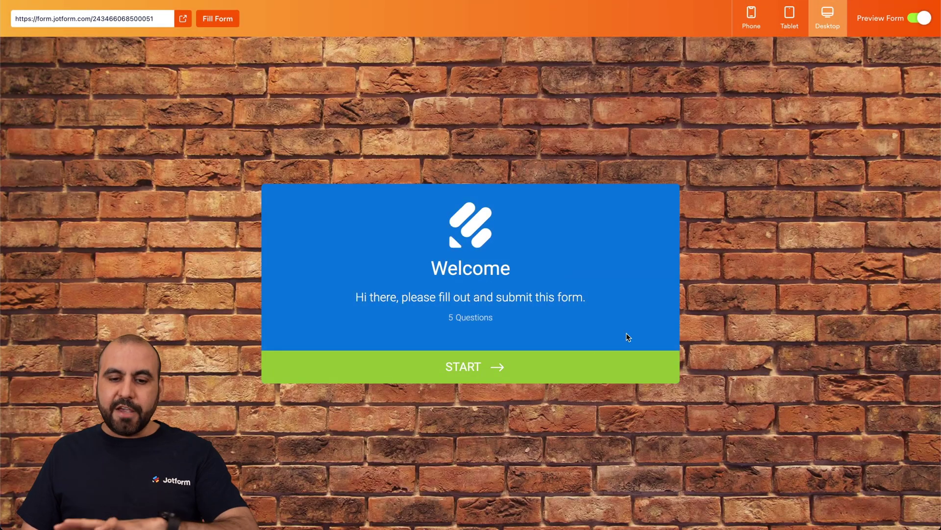
left_click(519, 369)
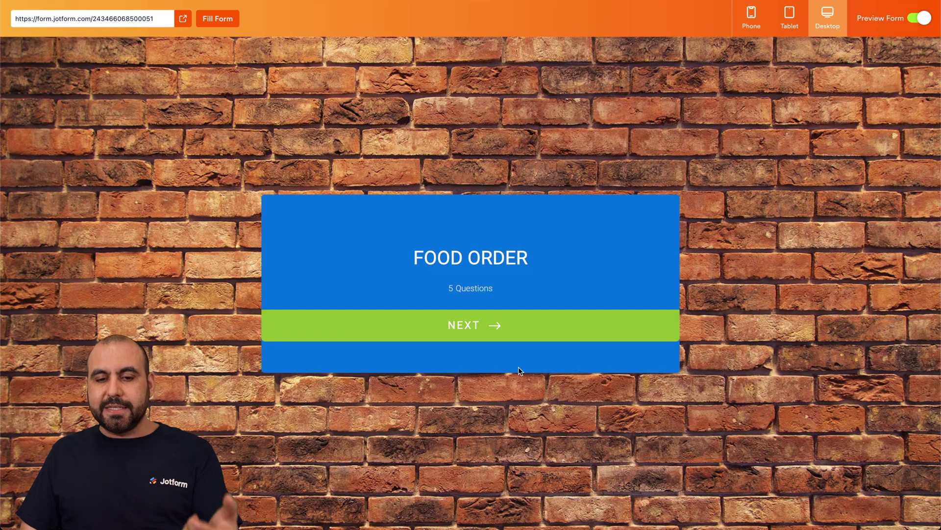
left_click(502, 337)
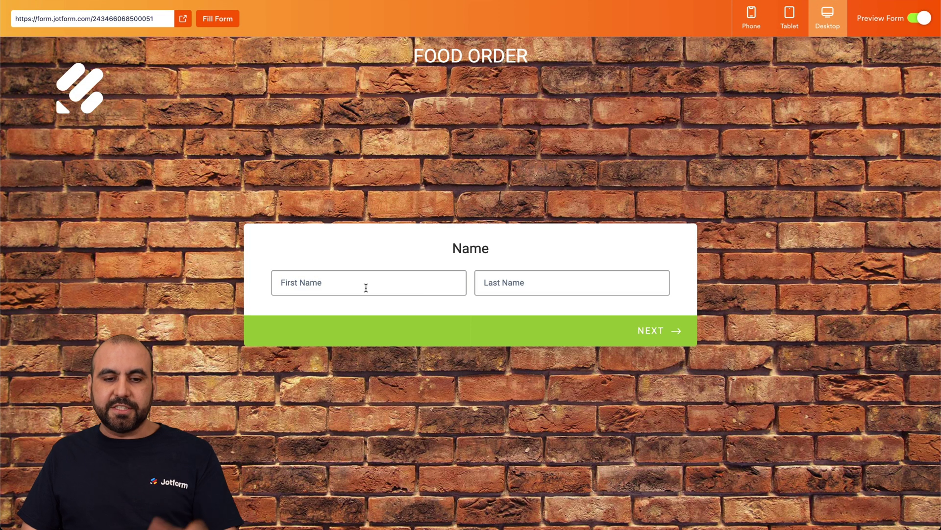
left_click(664, 331)
left_click(655, 351)
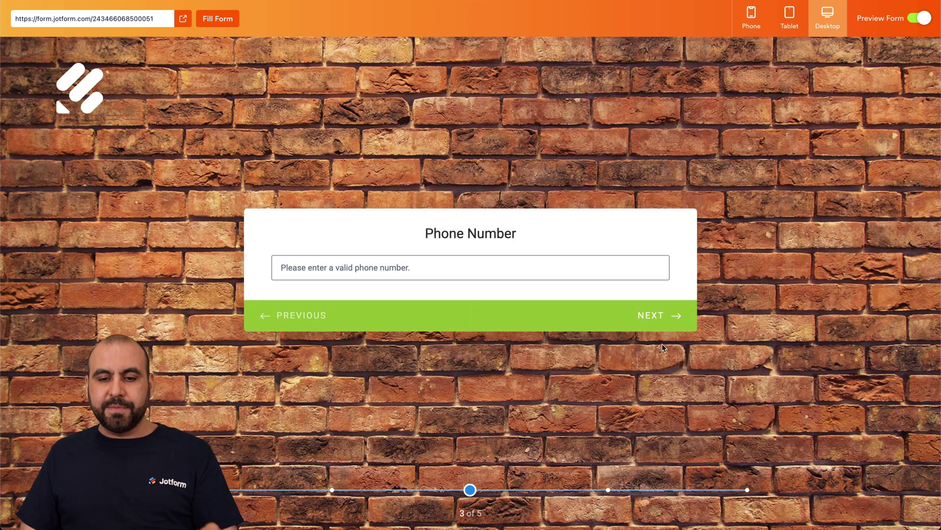
left_click(668, 328)
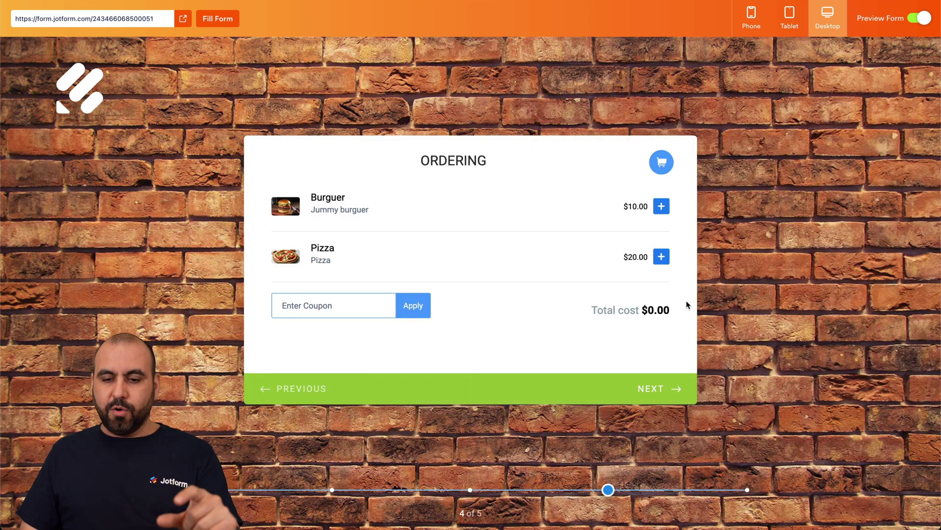
left_click(656, 385)
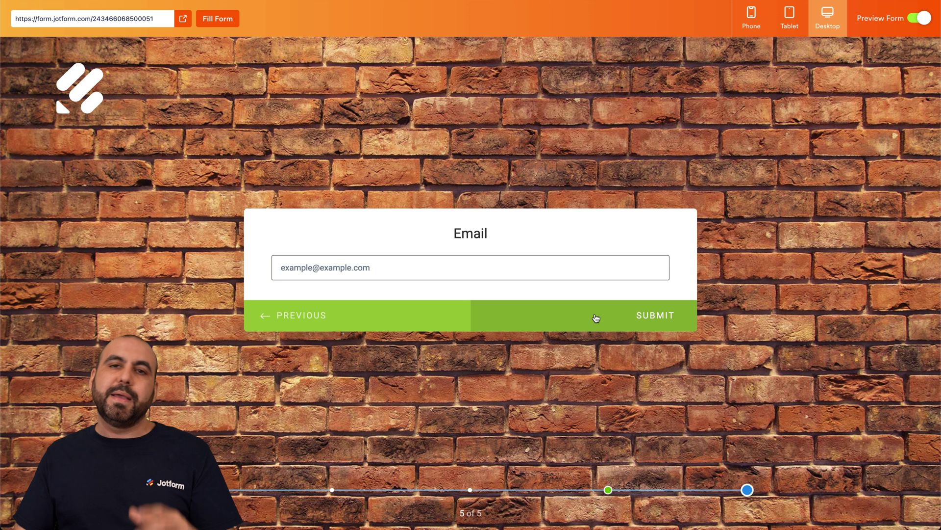
left_click(909, 18)
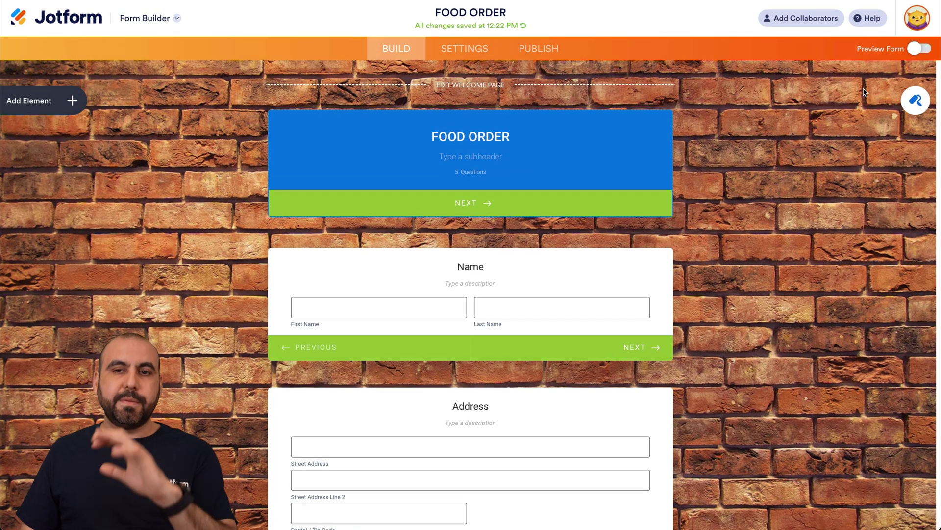
Step: Return the form to the Classic Form layout with all questions on one page
left_click(915, 100)
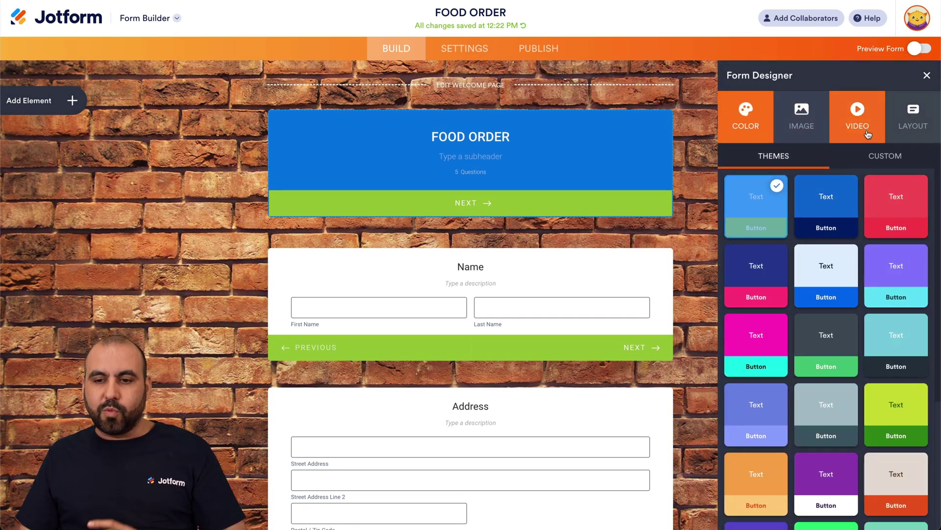
left_click(913, 113)
left_click(770, 227)
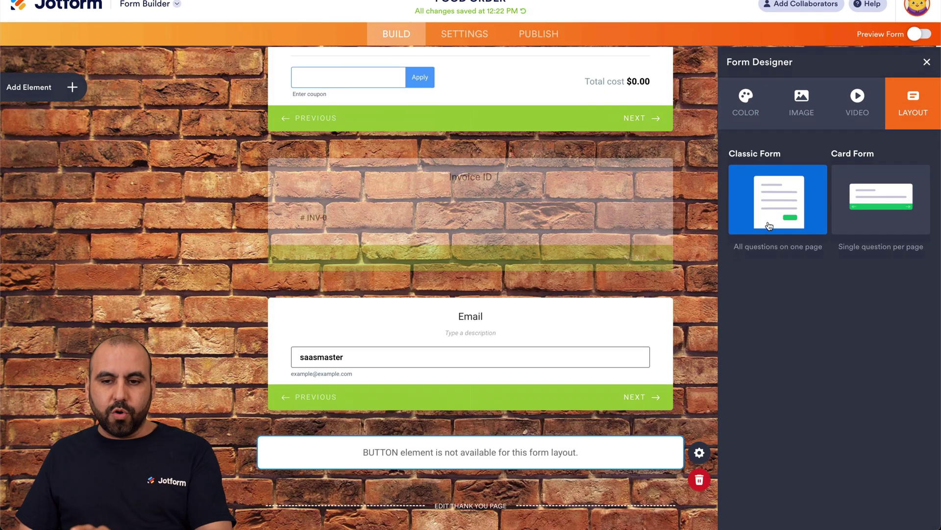
left_click(783, 182)
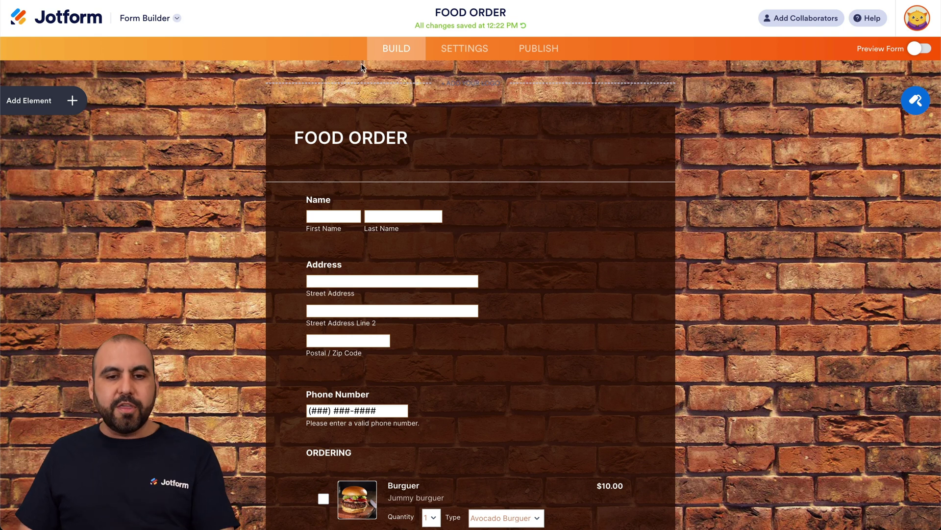
Step: Open the form's Autoresponder 1 email for editing
left_click(456, 49)
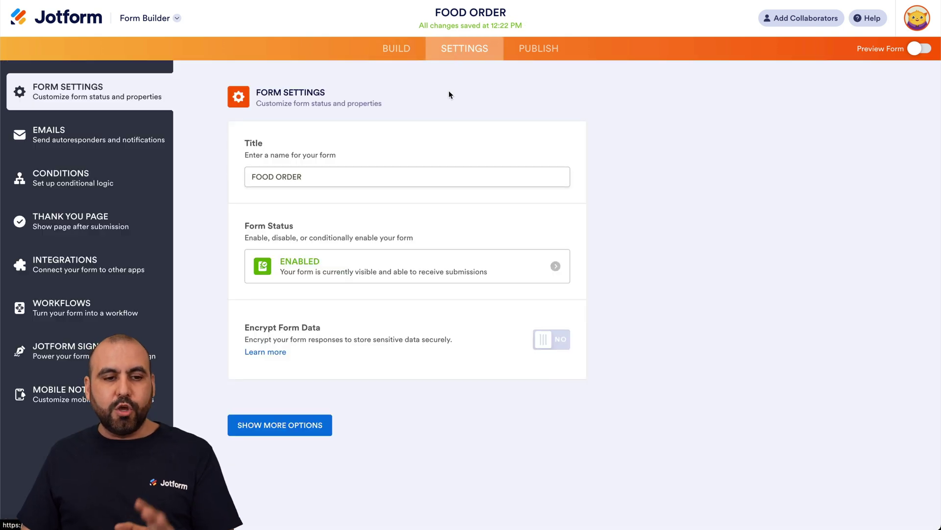
left_click(47, 143)
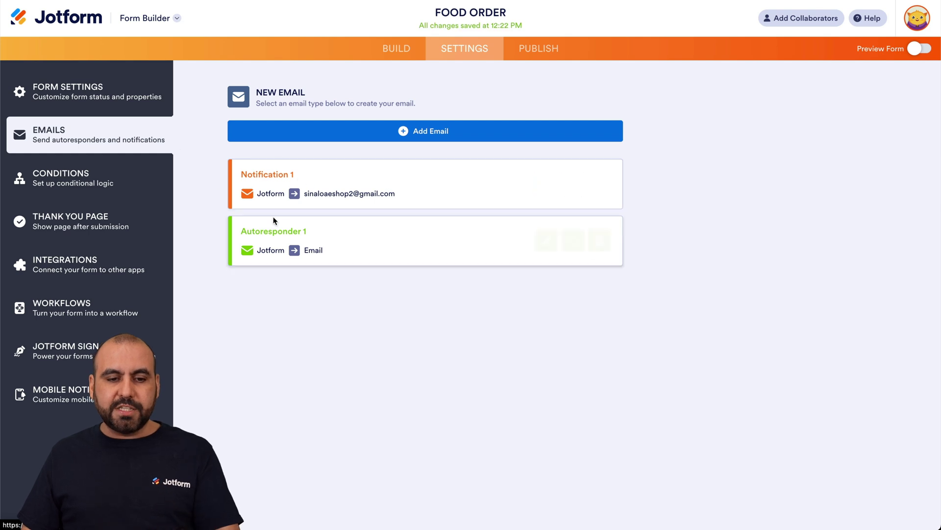
mouse_move(293, 265)
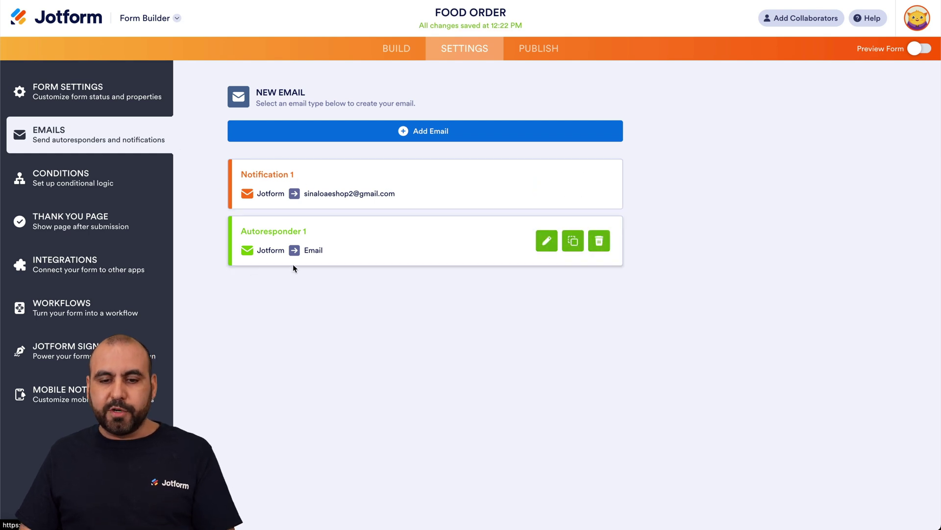
left_click(545, 241)
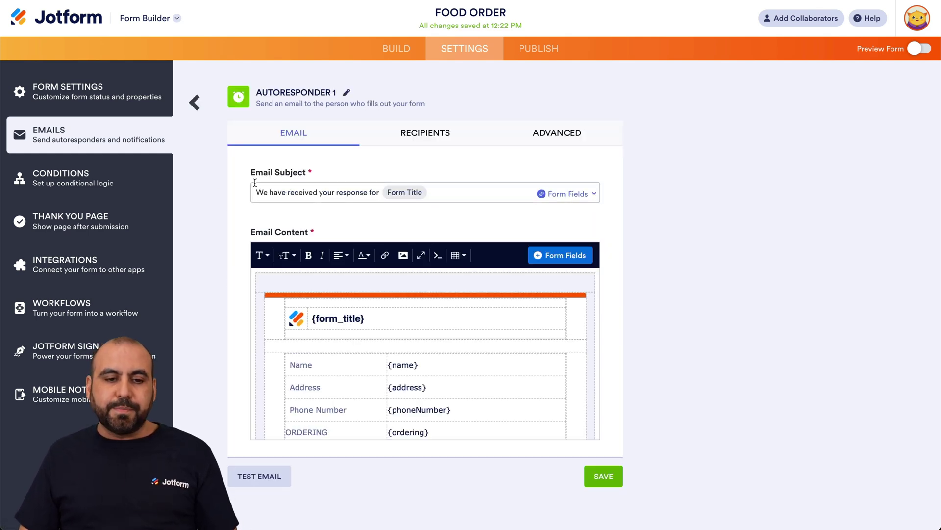
Step: Remove "We have received your response for" from the autoresponder's subject, leaving the Form Title field followed by a dash
left_click(379, 192)
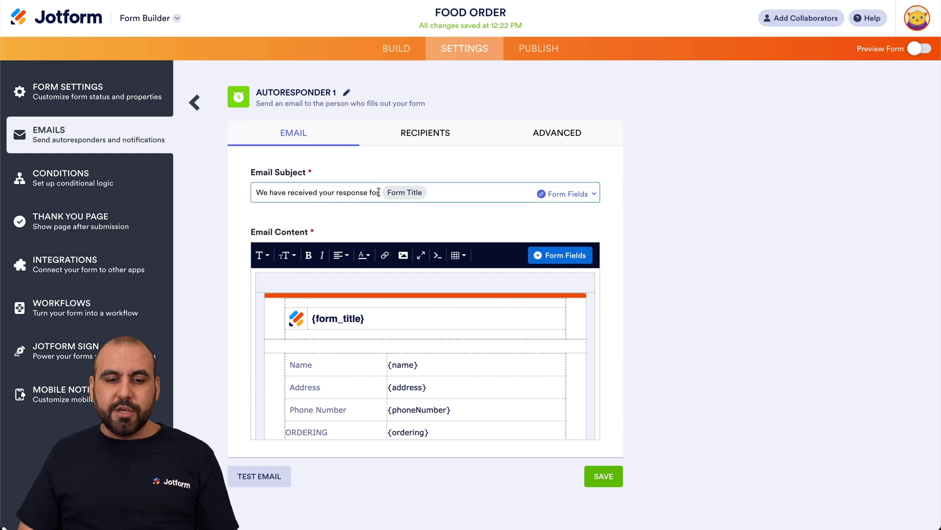
left_click_drag(379, 192, 242, 190)
key("BackSpace")
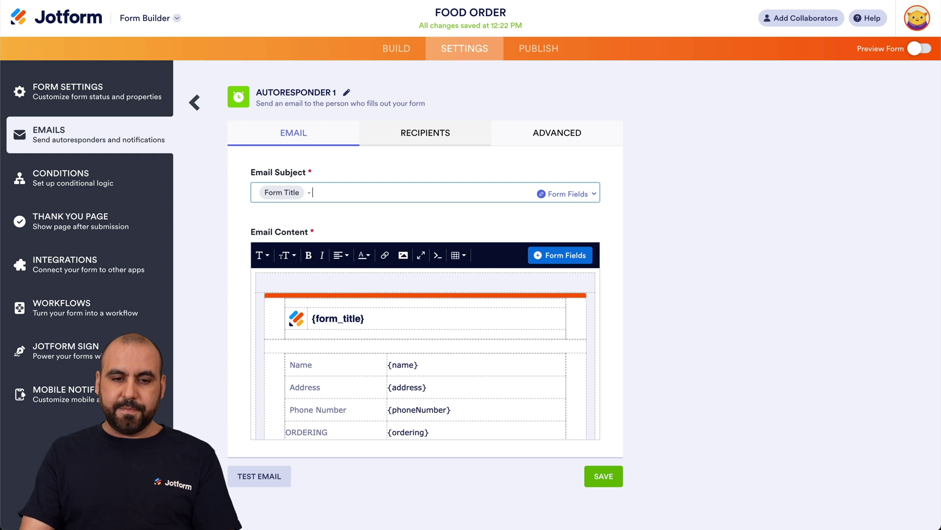
Step: Add the Invoice ID and Name form fields after Form Title in the email subject, separated by dashes
left_click(586, 192)
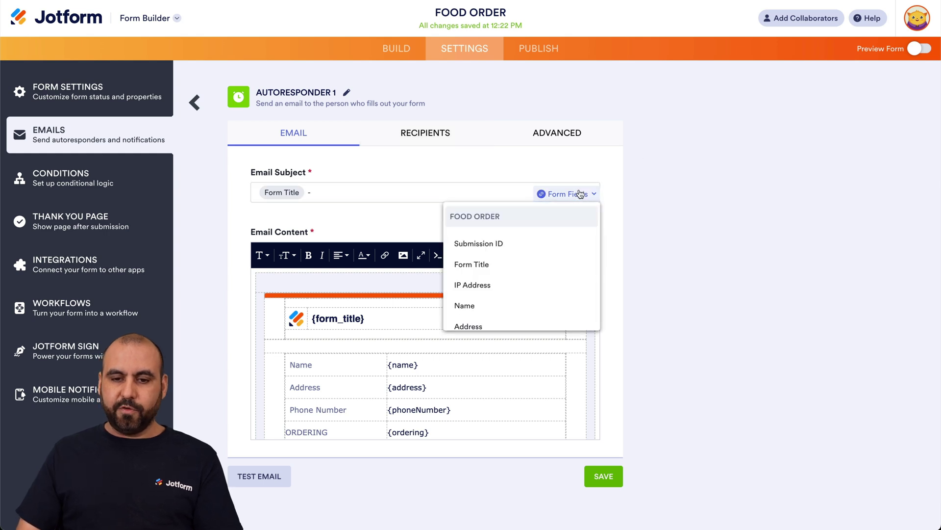
scroll(541, 308, "down", 3)
scroll(544, 308, "down", 1)
left_click(539, 294)
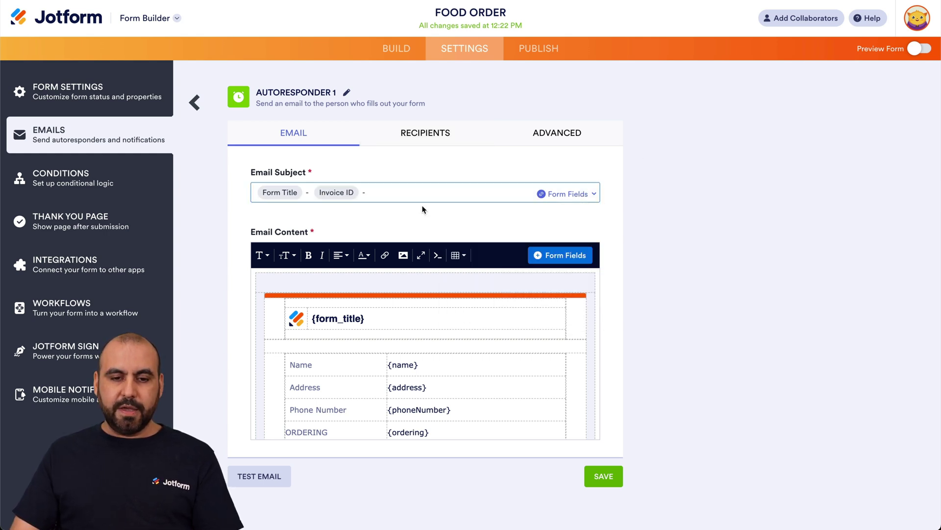
left_click(552, 193)
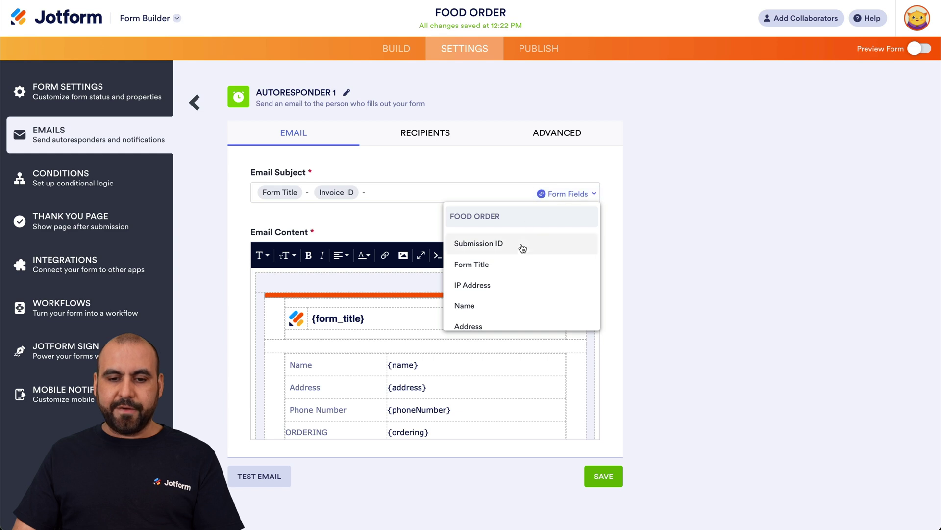
scroll(508, 294, "down", 1)
left_click(497, 288)
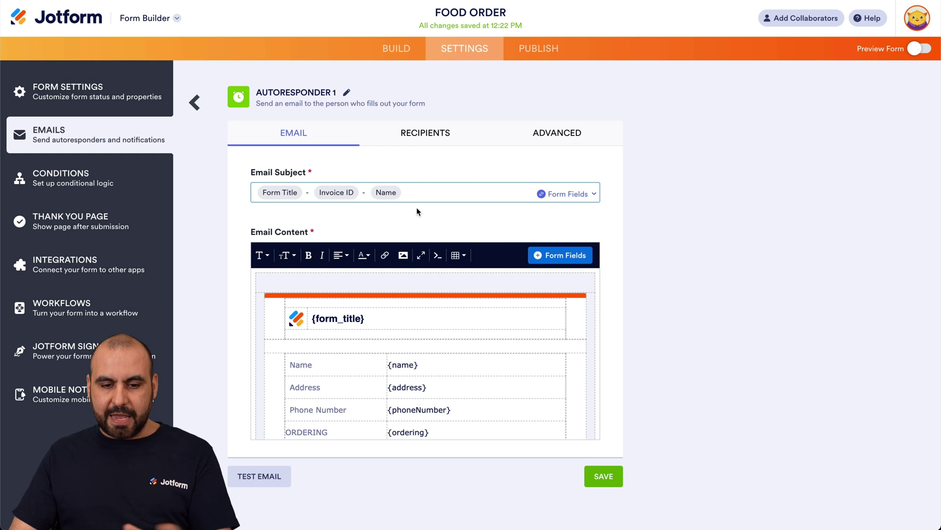
Step: Examine the autoresponder's email content, from the logo and form title header down to the table of order fields
scroll(417, 207, "down", 1)
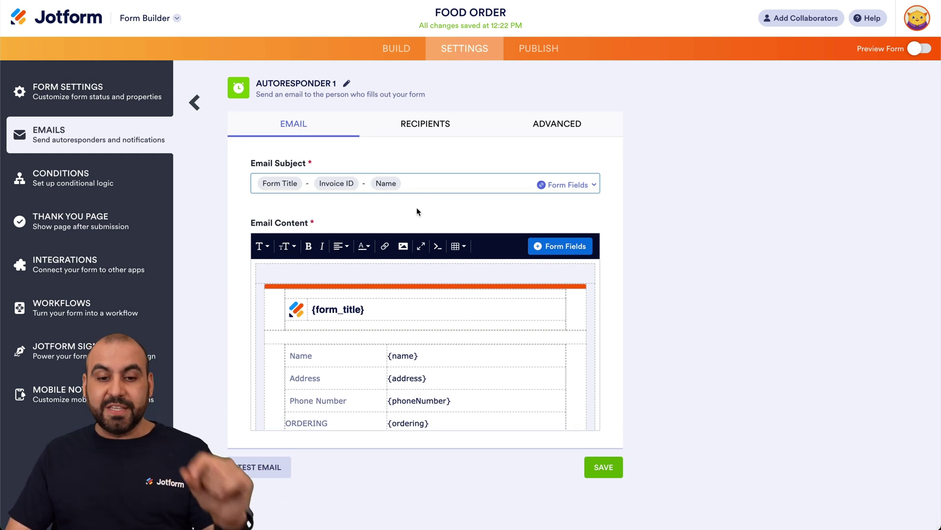
scroll(442, 201, "down", 1)
scroll(439, 321, "down", 3)
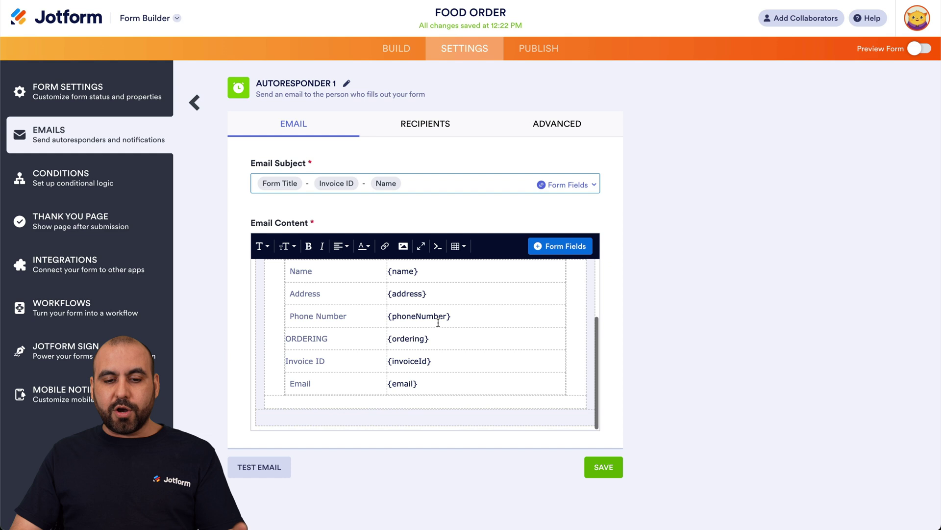
scroll(379, 314, "up", 3)
left_click(378, 318)
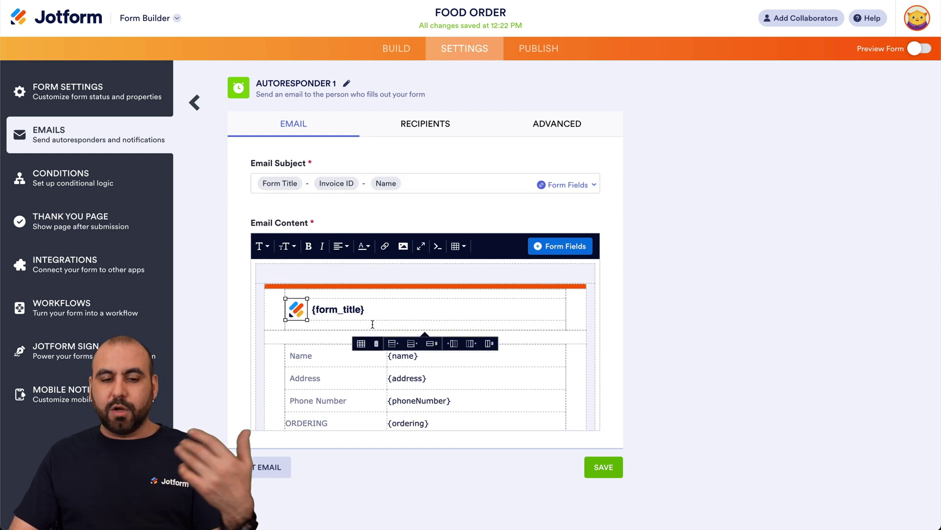
scroll(376, 327, "down", 3)
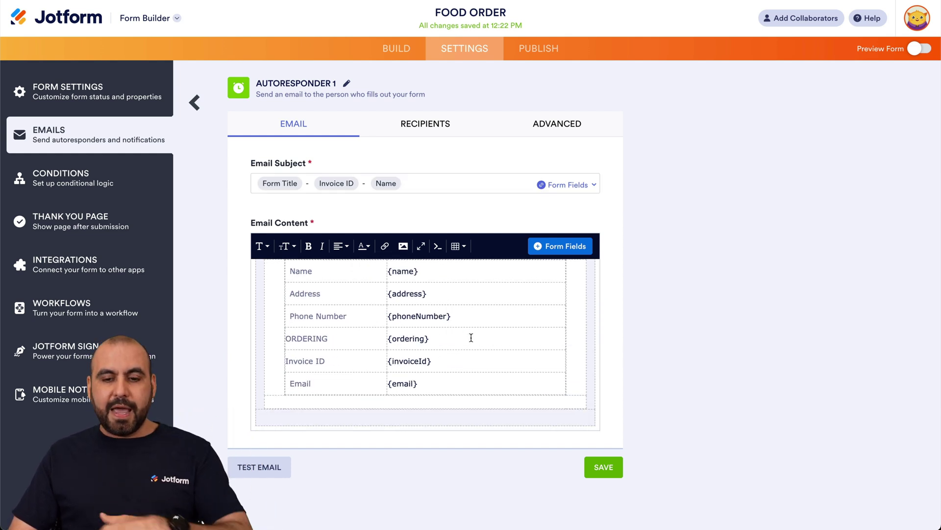
left_click_drag(419, 298, 537, 377)
left_click(540, 376)
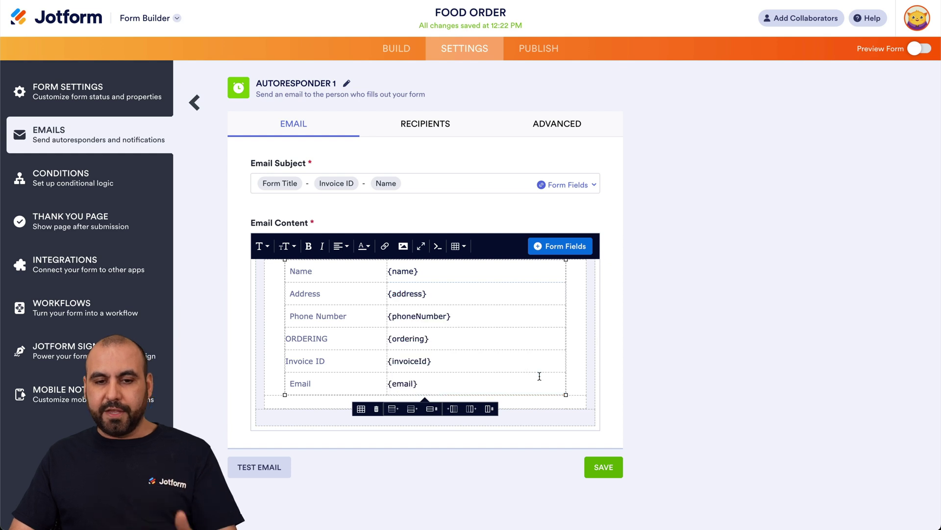
Step: Review the autoresponder's recipient and advanced sending settings, and return to building the form
left_click(444, 140)
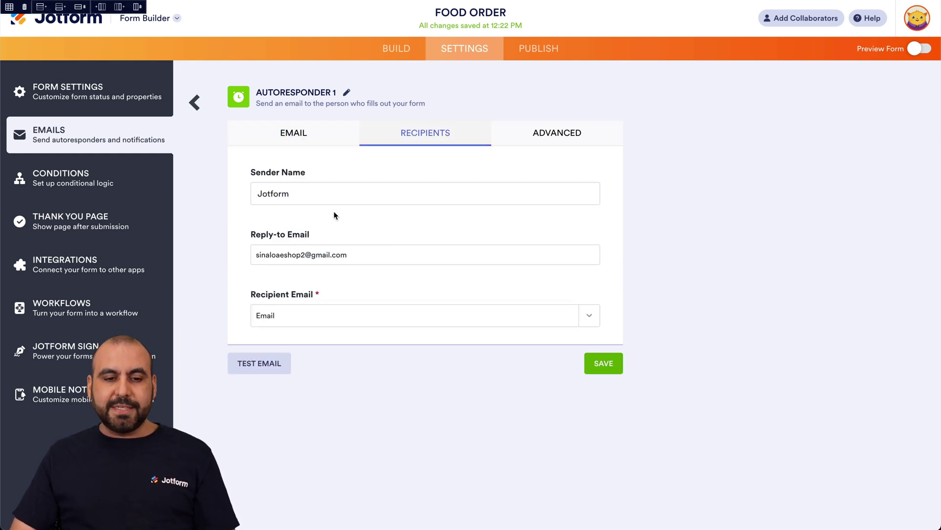
left_click(549, 135)
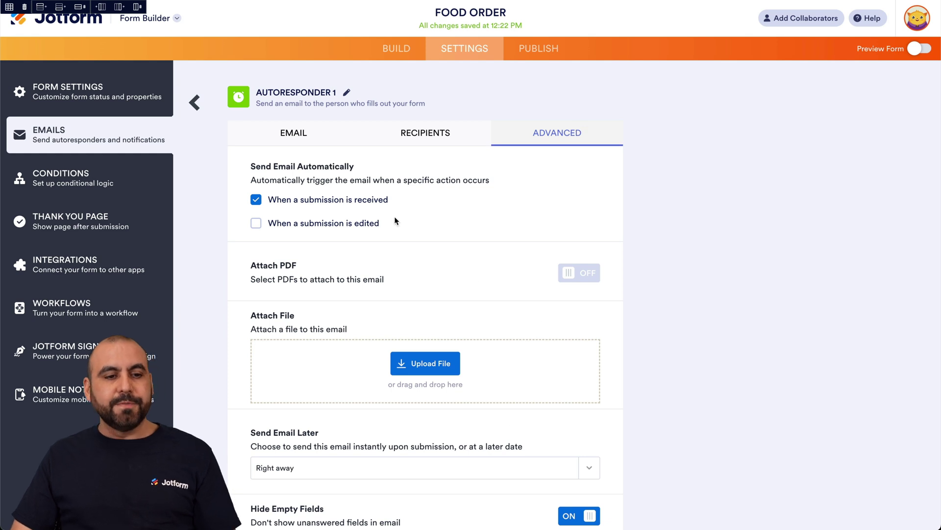
left_click(398, 48)
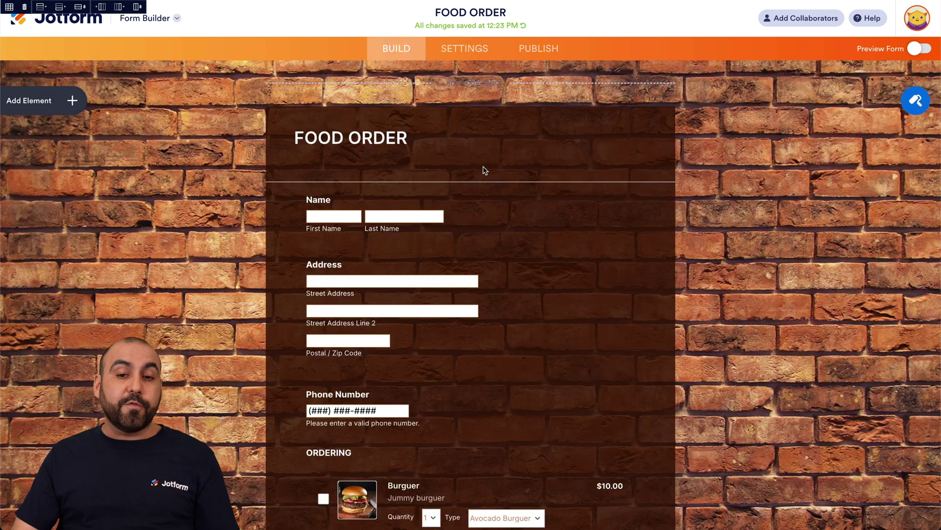